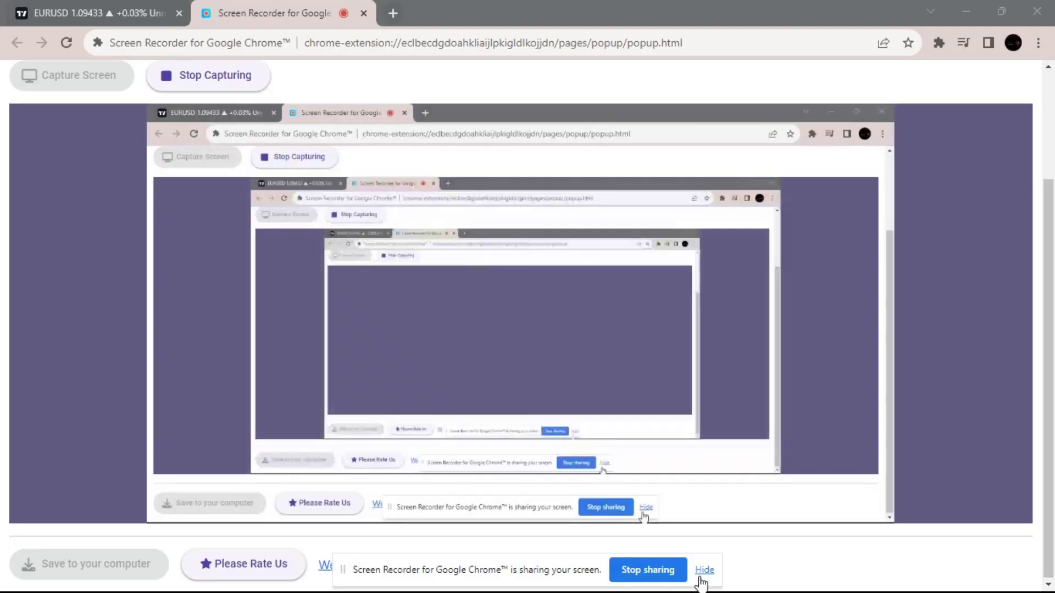
Hide the screen-sharing notice and switch to the TradingView tab with the 3-minute EURUSD chart.
{"action": "left_click", "coordinate": [699, 580]}
{"action": "left_click", "coordinate": [98, 12]}
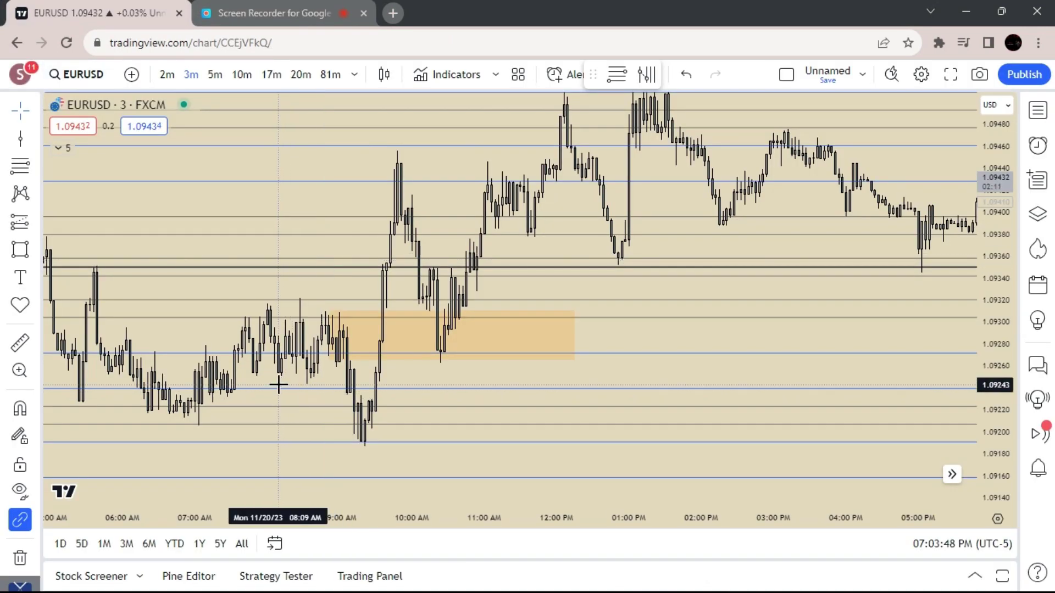
{"action": "scroll", "coordinate": [279, 386], "scroll_direction": "down", "scroll_amount": 2}
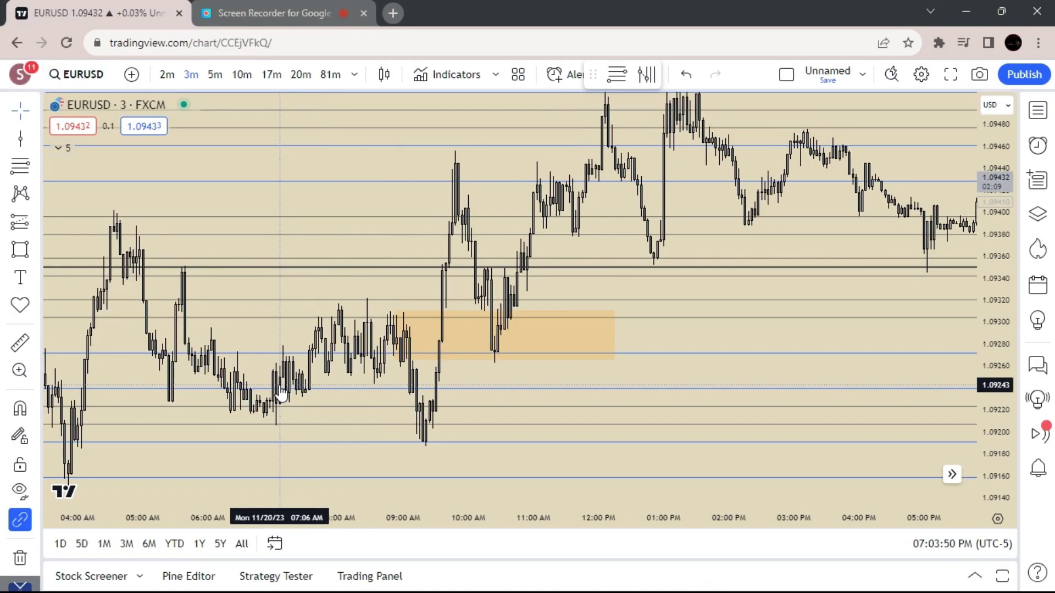
{"action": "scroll", "coordinate": [279, 387], "scroll_direction": "up", "scroll_amount": 2}
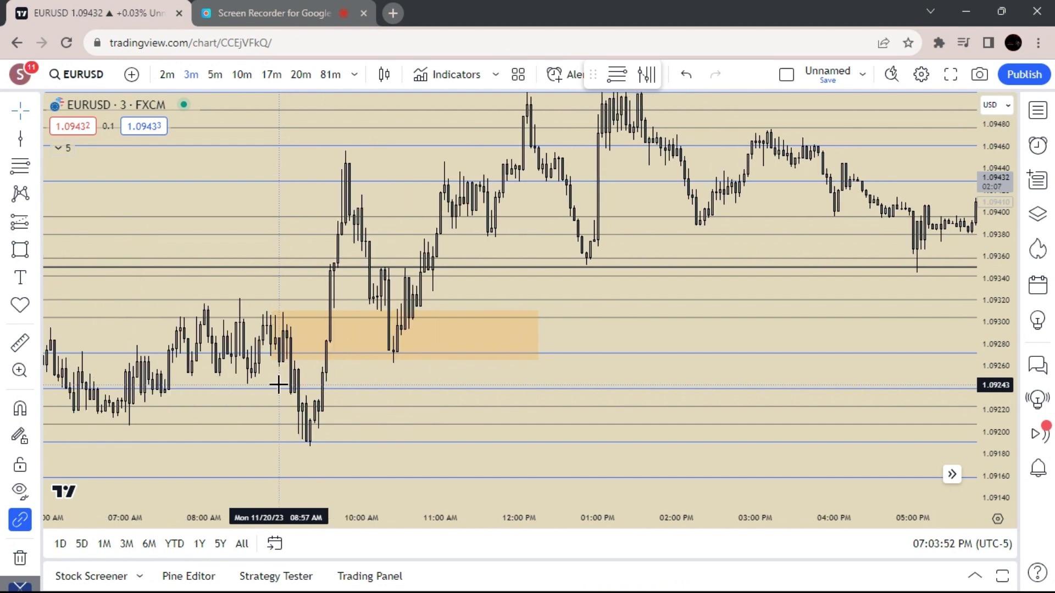
{"action": "scroll", "coordinate": [279, 387], "scroll_direction": "up", "scroll_amount": 1}
{"action": "scroll", "coordinate": [278, 386], "scroll_direction": "down", "scroll_amount": 1}
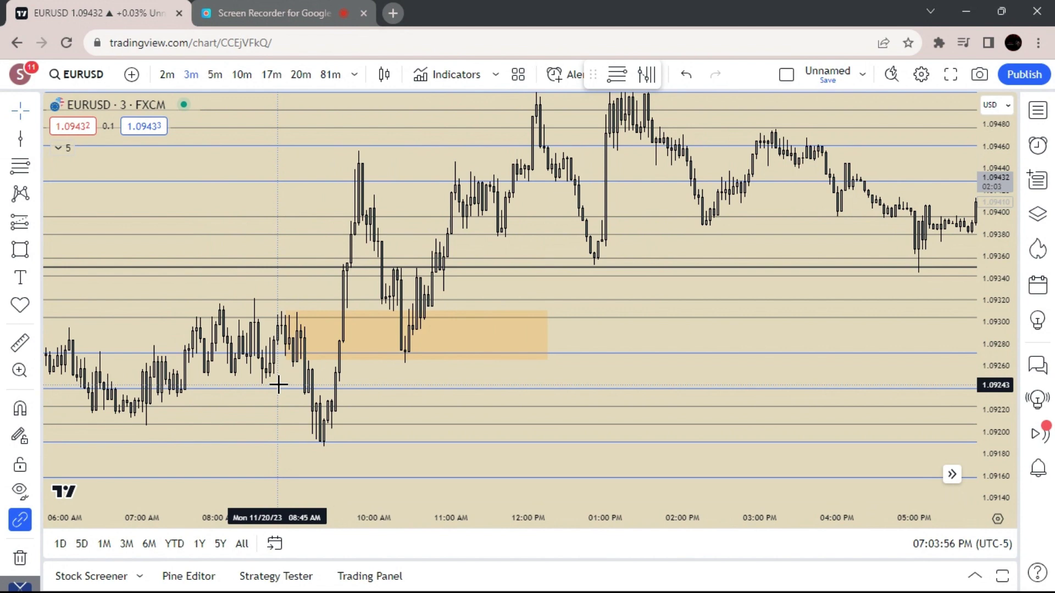
{"action": "left_click_drag", "start_coordinate": [256, 292], "coordinate": [293, 295]}
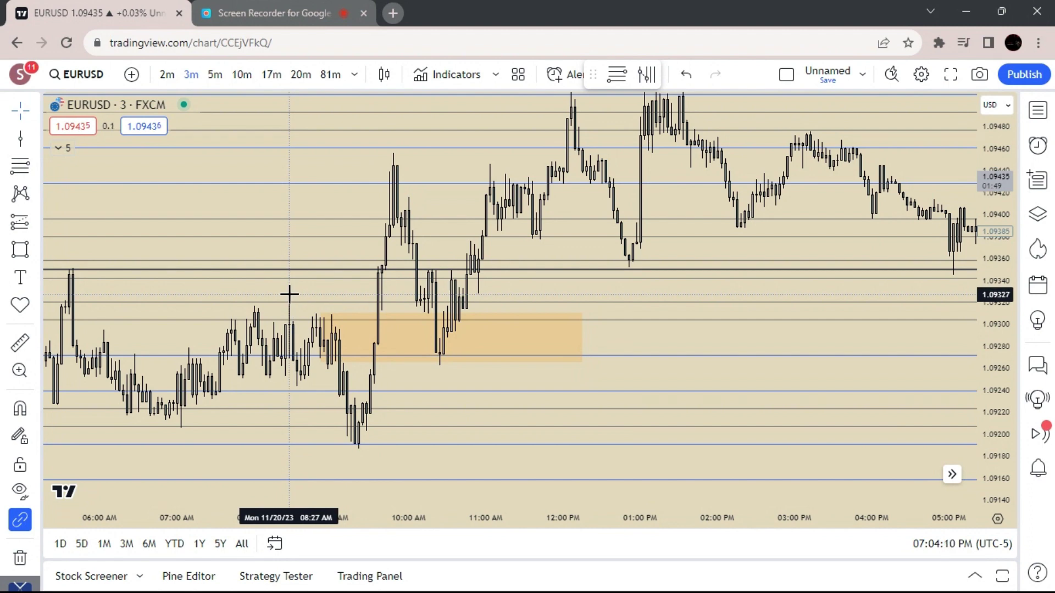
Set the EURUSD chart interval to 17 minutes and display the November 20 candles around the orange zone.
{"action": "type", "text": "17"}
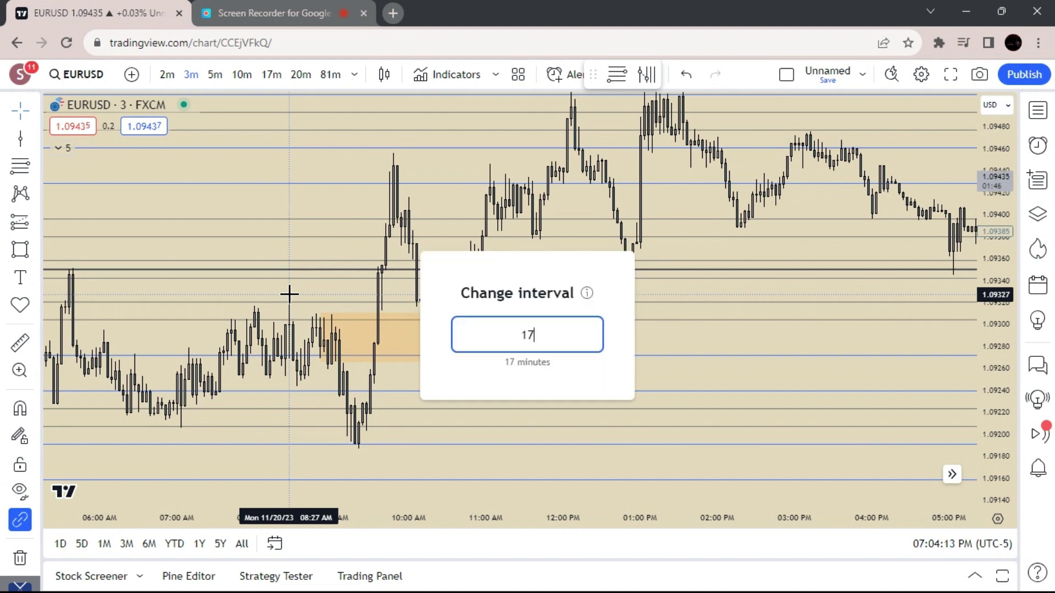
{"action": "key", "text": "Return"}
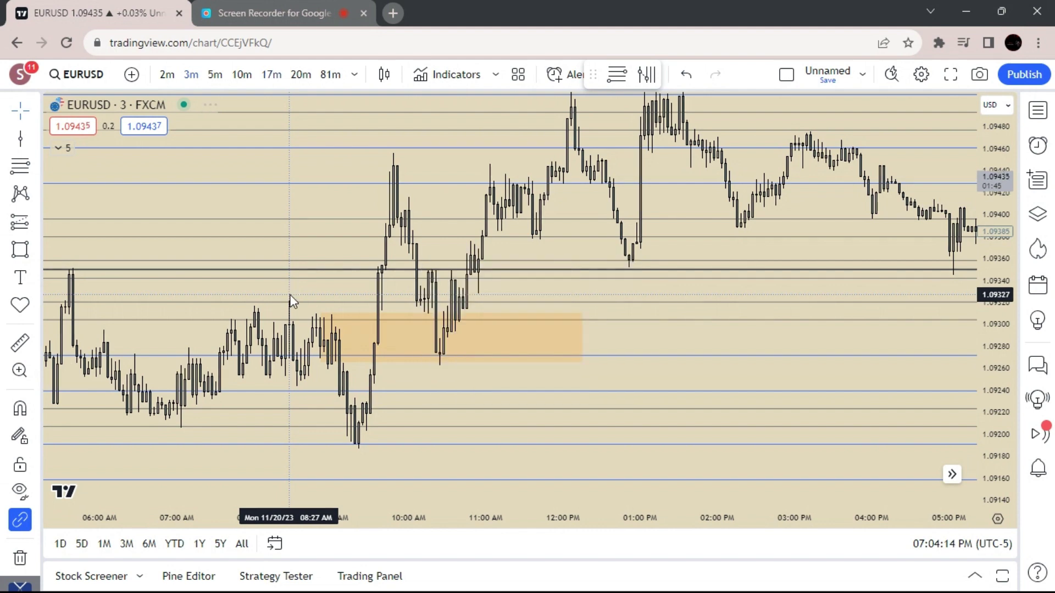
{"action": "left_click_drag", "start_coordinate": [284, 294], "coordinate": [130, 304]}
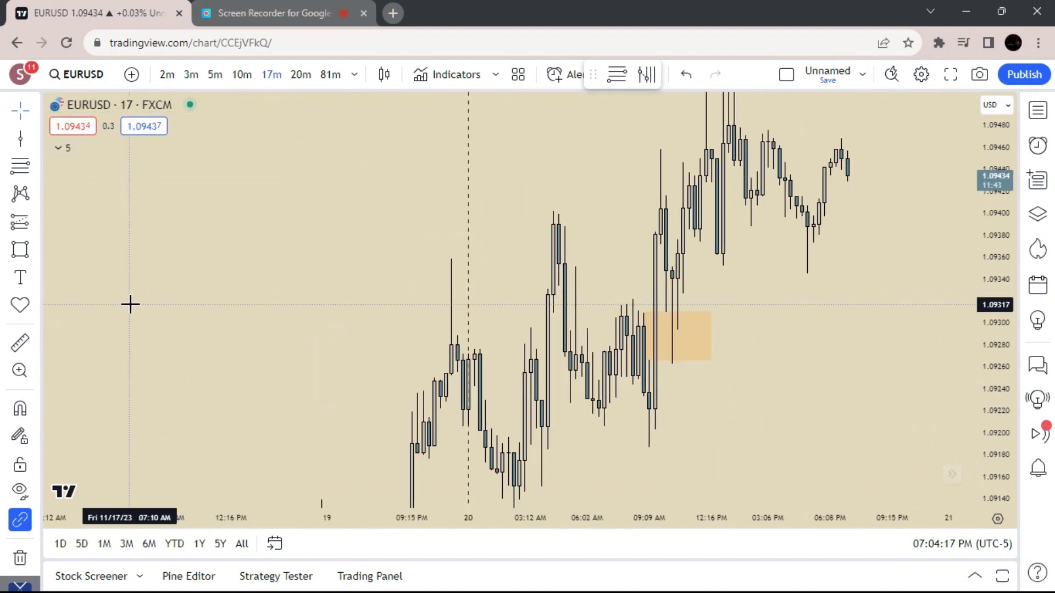
{"action": "scroll", "coordinate": [130, 305], "scroll_direction": "up", "scroll_amount": 4}
{"action": "scroll", "coordinate": [130, 305], "scroll_direction": "up", "scroll_amount": 1}
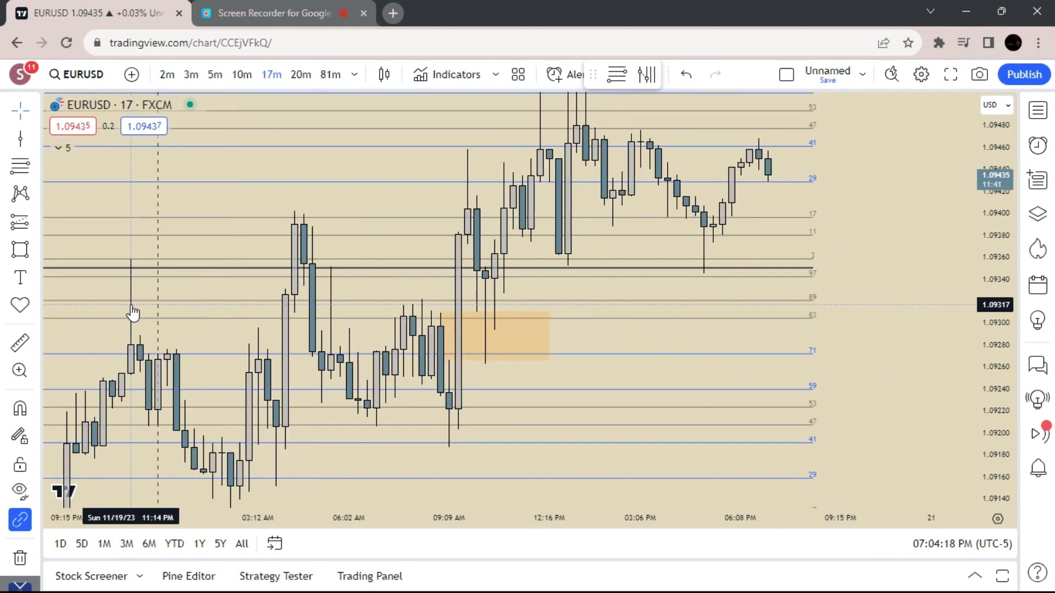
{"action": "scroll", "coordinate": [130, 304], "scroll_direction": "down", "scroll_amount": 2}
{"action": "scroll", "coordinate": [131, 304], "scroll_direction": "up", "scroll_amount": 1}
{"action": "scroll", "coordinate": [130, 303], "scroll_direction": "up", "scroll_amount": 1}
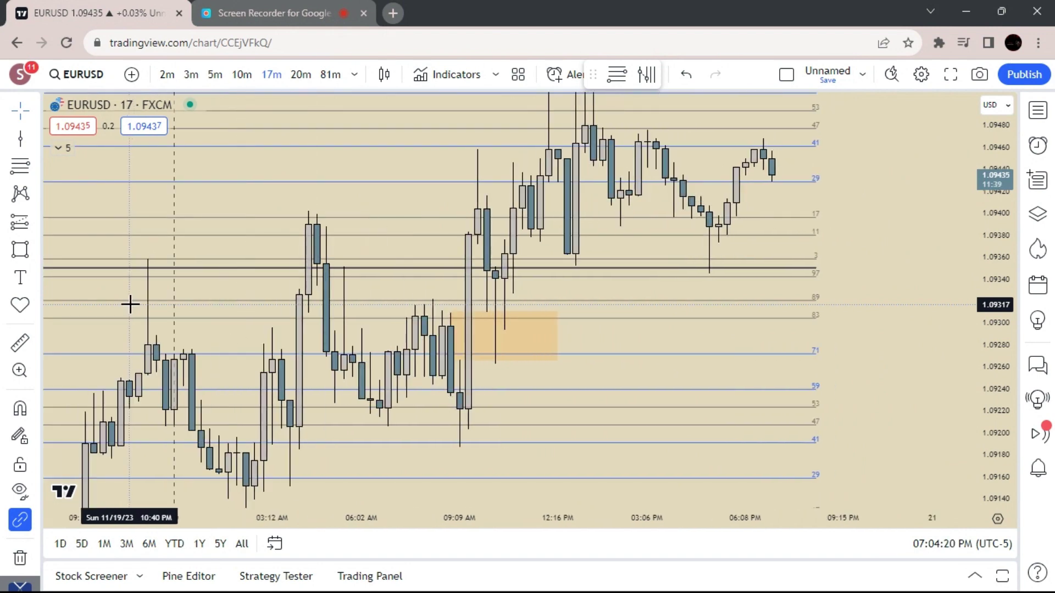
{"action": "scroll", "coordinate": [113, 330], "scroll_direction": "up", "scroll_amount": 2}
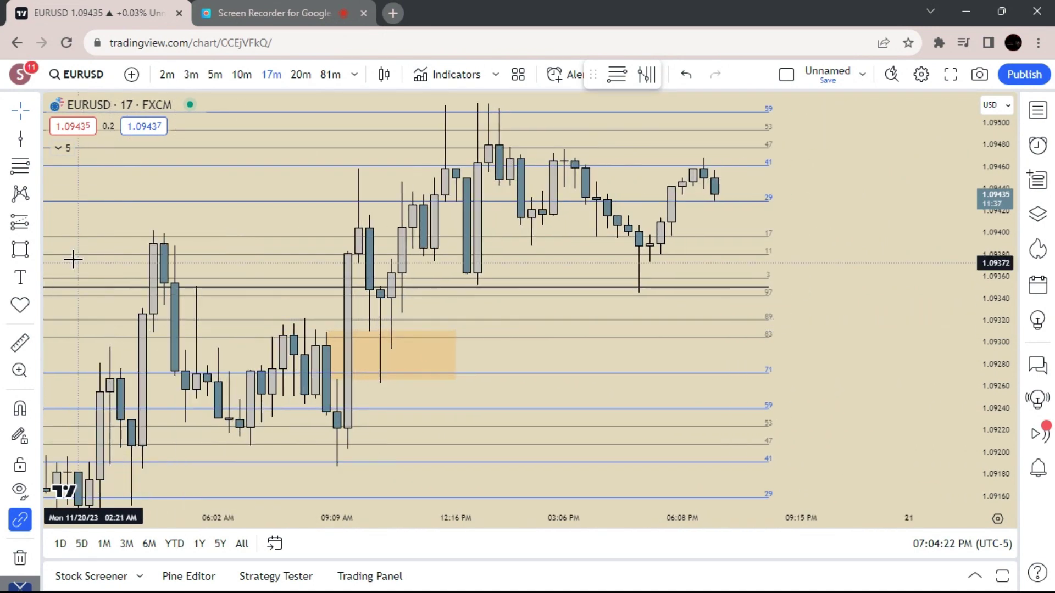
Draw a rectangle zone on November 20 from about 1.09333 at 04:20 AM to about 1.09292 at 01:07 PM.
{"action": "left_click", "coordinate": [27, 251]}
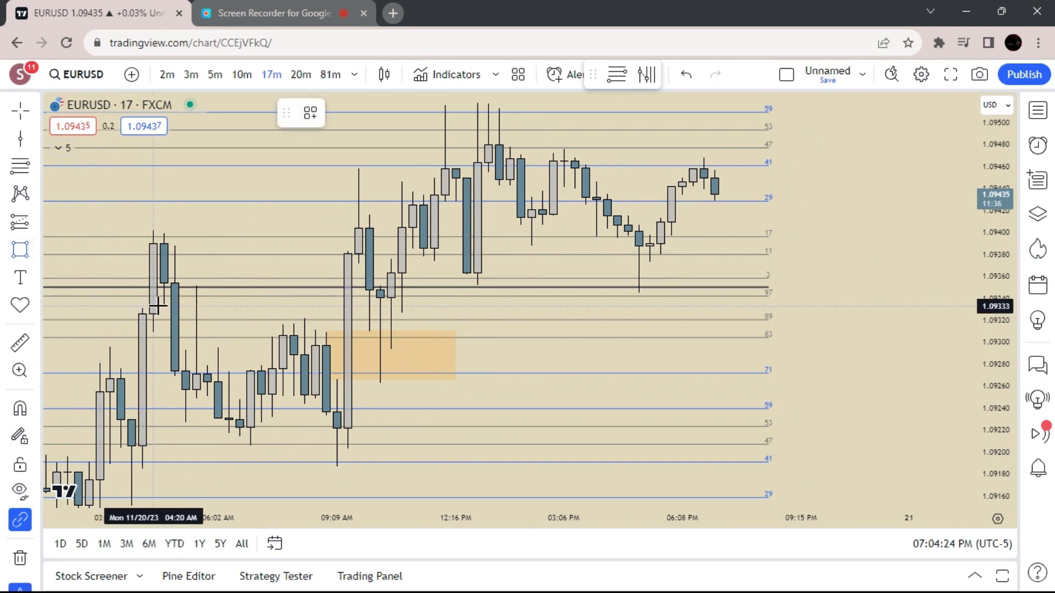
{"action": "mouse_move", "coordinate": [156, 305]}
{"action": "left_mouse_down"}
{"action": "mouse_move", "coordinate": [203, 323]}
{"action": "mouse_move", "coordinate": [488, 350]}
{"action": "left_mouse_up"}
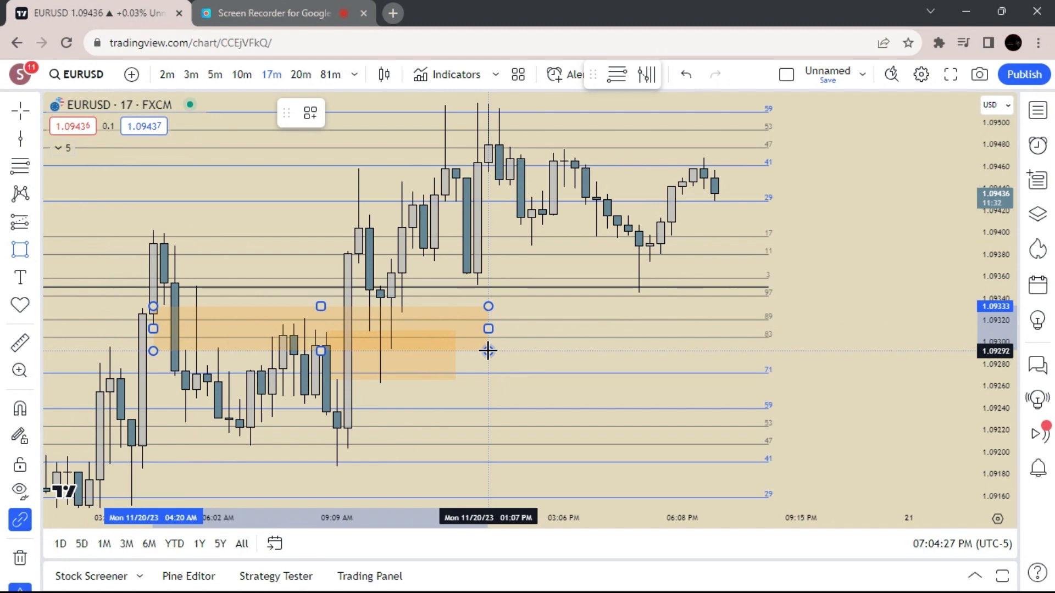
{"action": "left_click", "coordinate": [365, 252]}
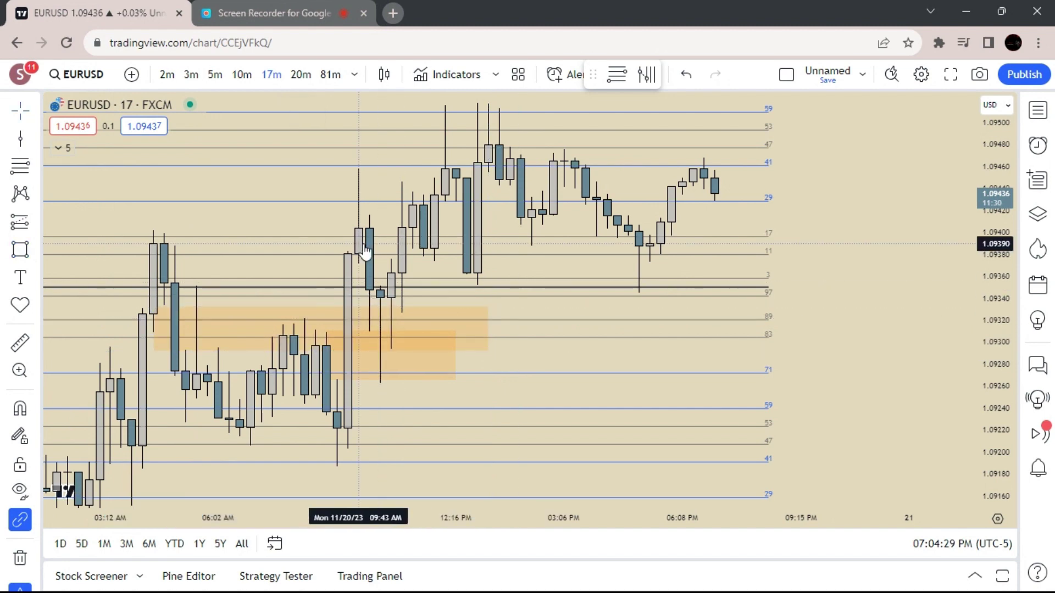
Examine the candle wicks reaching into the two overlapping orange zones on the 17-minute EURUSD chart.
{"action": "scroll", "coordinate": [357, 269], "scroll_direction": "down", "scroll_amount": 4}
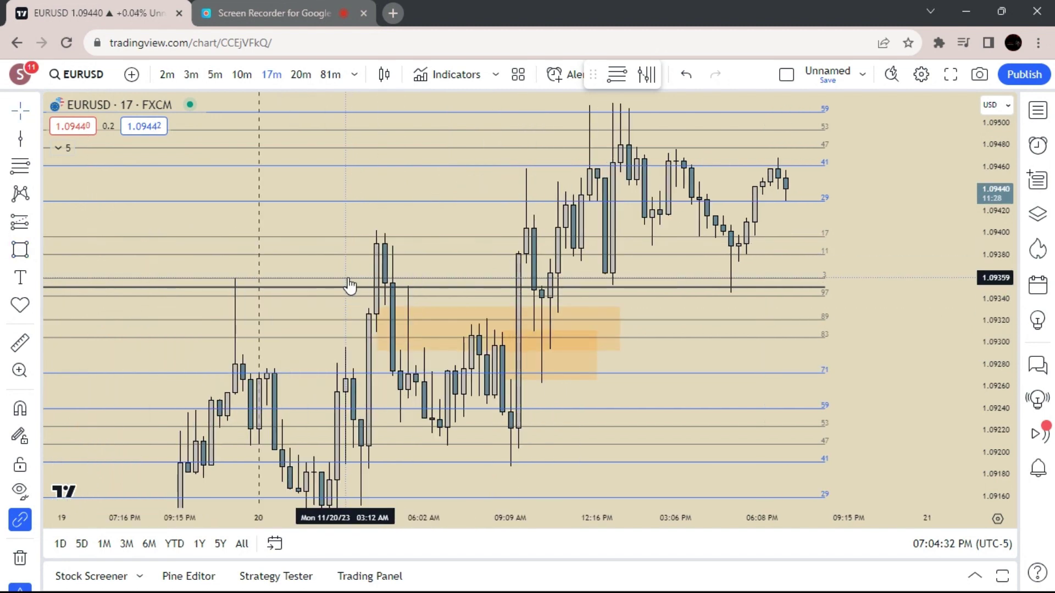
{"action": "left_click", "coordinate": [550, 329]}
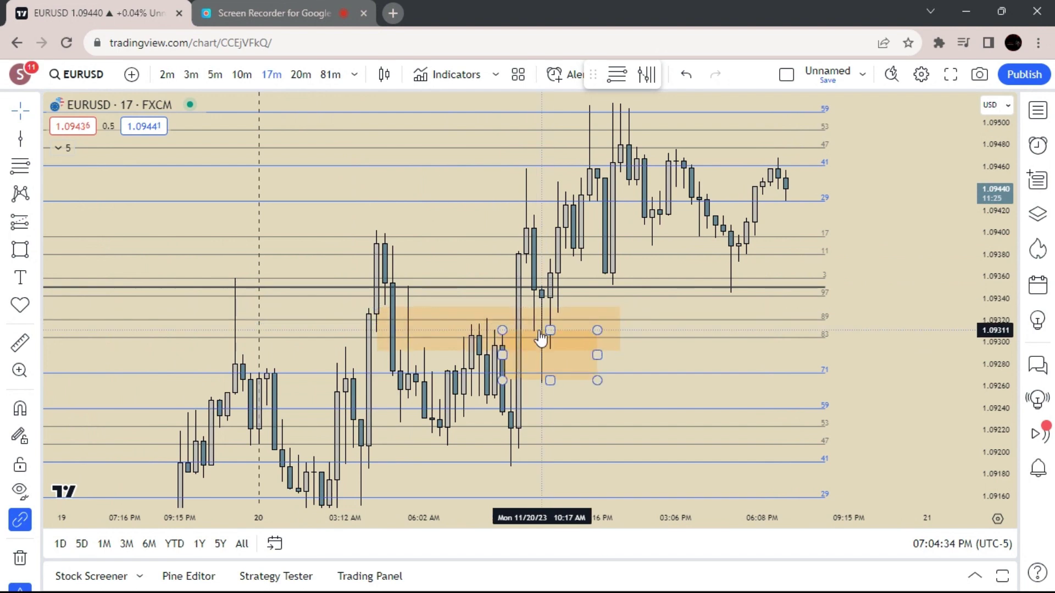
{"action": "scroll", "coordinate": [541, 338], "scroll_direction": "up", "scroll_amount": 1}
{"action": "left_click", "coordinate": [541, 336]}
{"action": "left_click", "coordinate": [502, 386]}
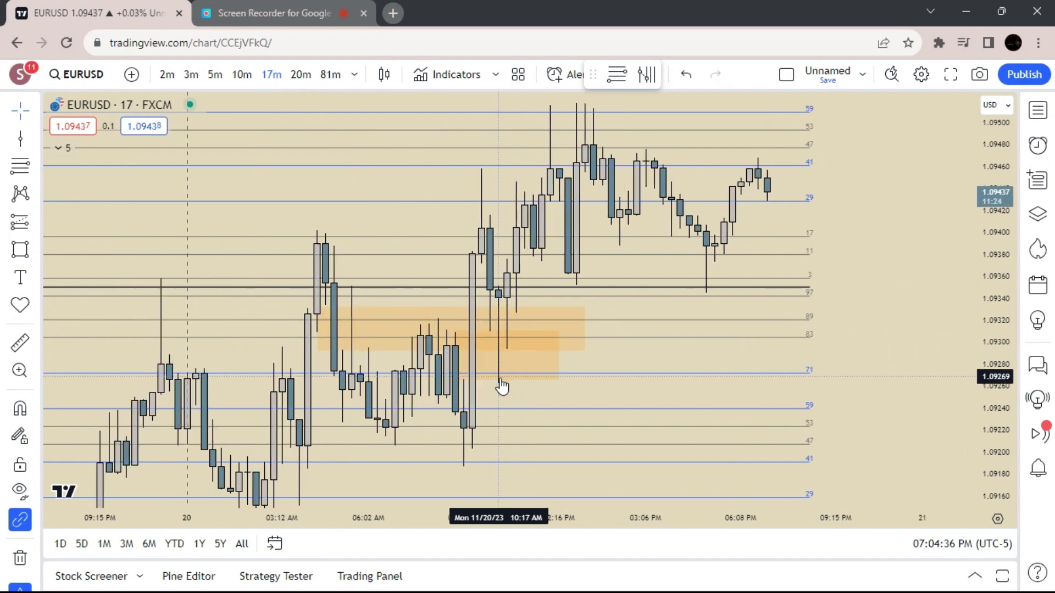
{"action": "scroll", "coordinate": [497, 385], "scroll_direction": "down", "scroll_amount": 1}
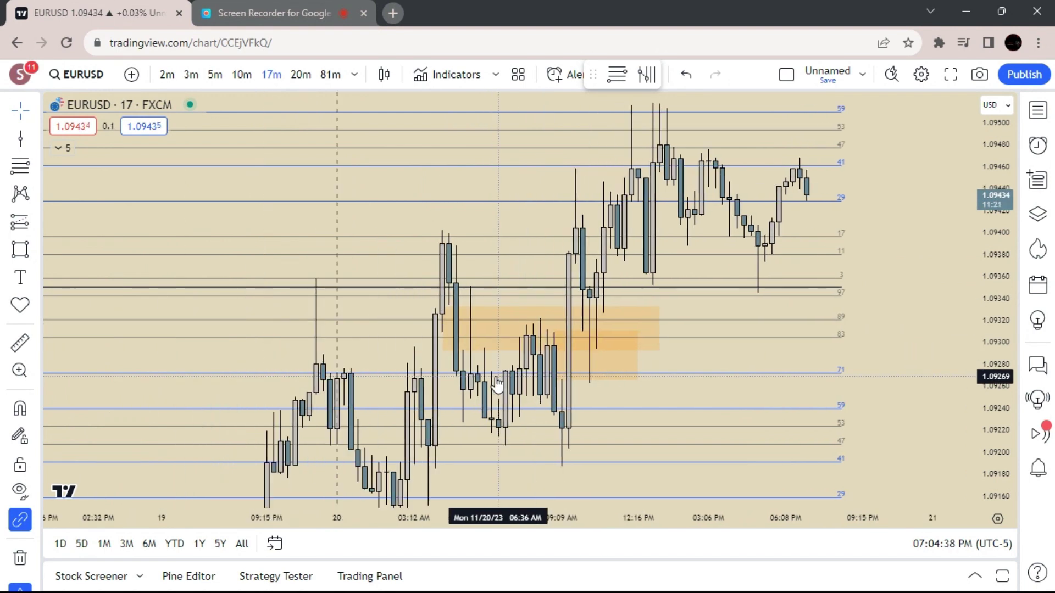
{"action": "scroll", "coordinate": [720, 208], "scroll_direction": "down", "scroll_amount": 2}
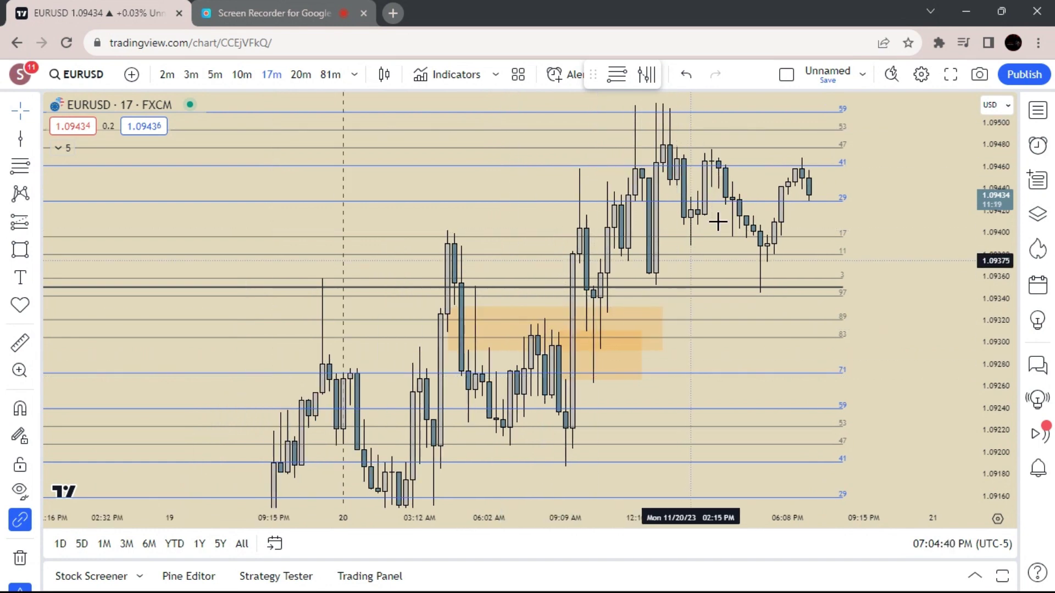
Set the EURUSD chart interval to 3 minutes and display the price action around the overlapping orange zones.
{"action": "type", "text": "3"}
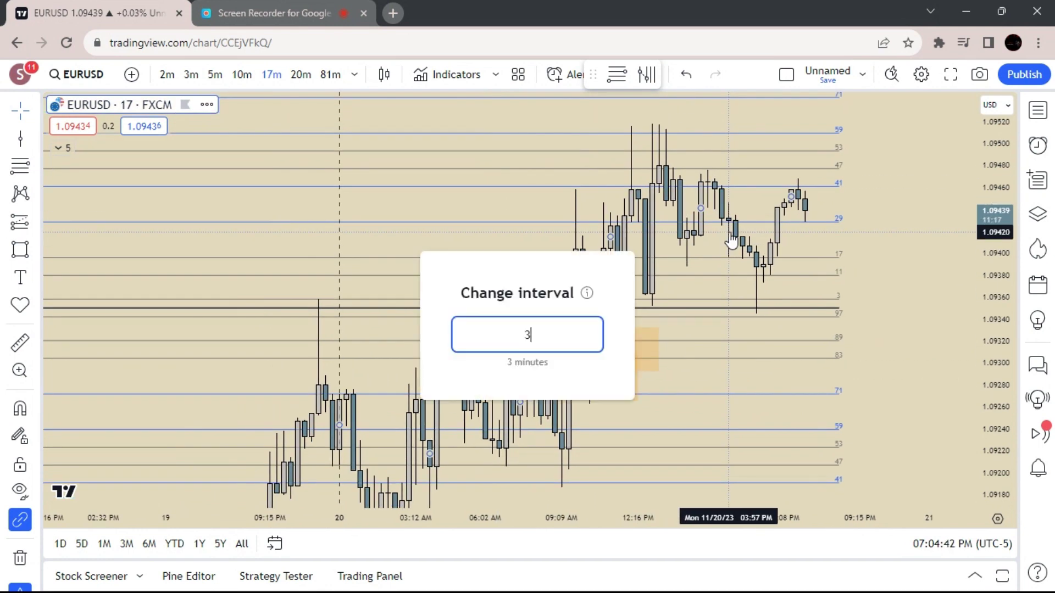
{"action": "key", "text": "Return"}
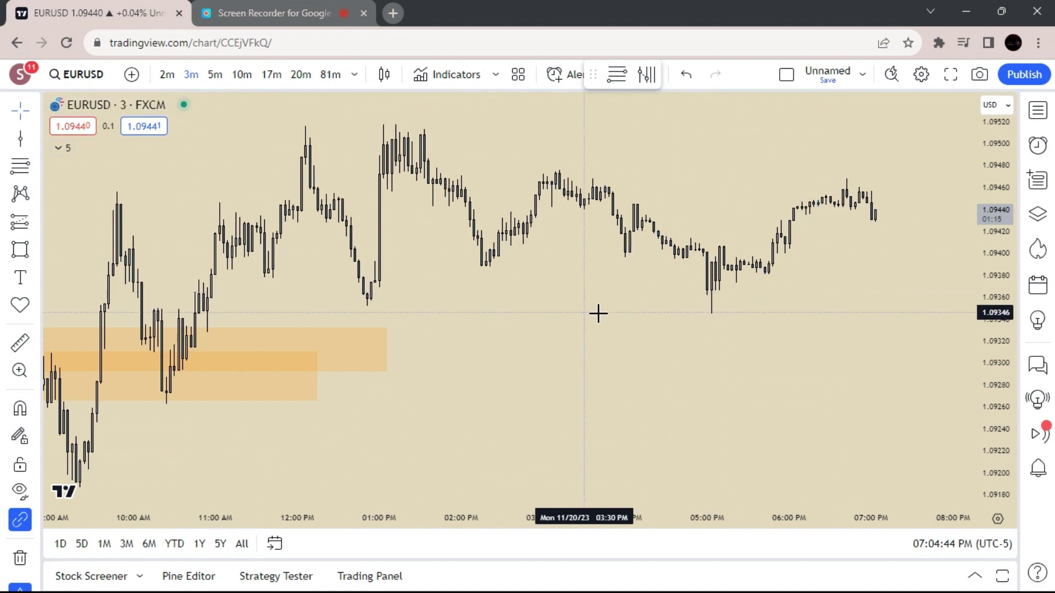
{"action": "left_click_drag", "start_coordinate": [598, 313], "coordinate": [823, 343]}
{"action": "scroll", "coordinate": [812, 304], "scroll_direction": "down", "scroll_amount": 1}
{"action": "scroll", "coordinate": [768, 306], "scroll_direction": "up", "scroll_amount": 1}
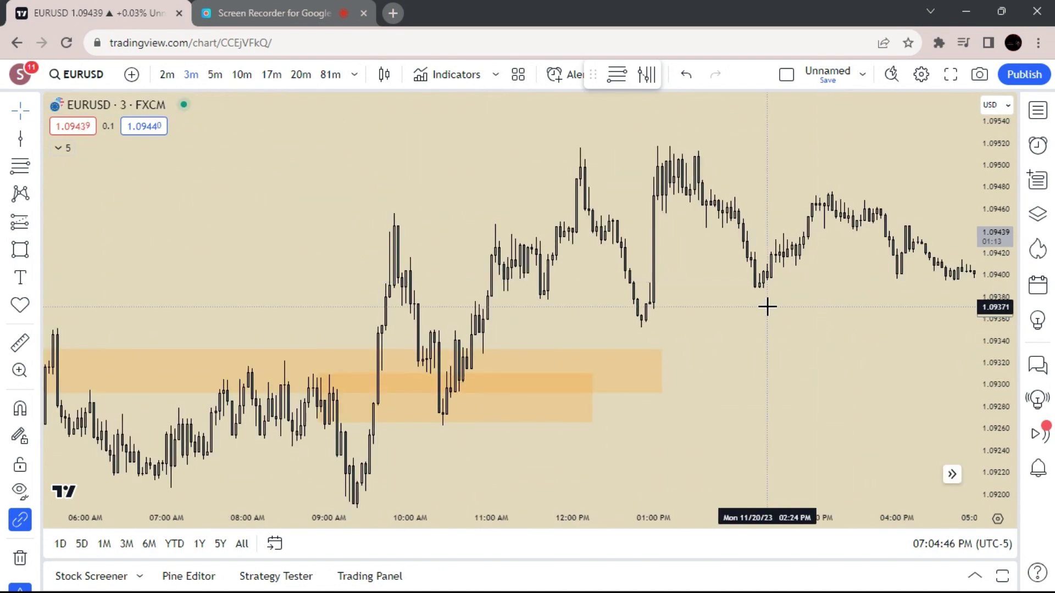
{"action": "left_click_drag", "start_coordinate": [780, 287], "coordinate": [828, 206]}
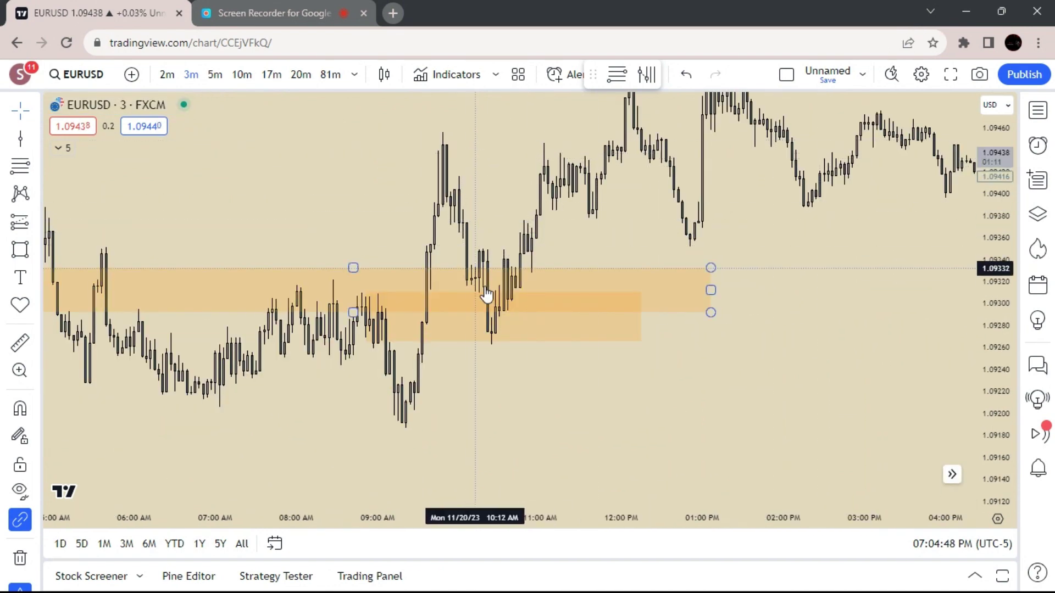
Examine the 3-minute swing low at the lower orange zone's bottom edge and the price move that follows it.
{"action": "left_click", "coordinate": [502, 344]}
{"action": "left_click", "coordinate": [485, 350]}
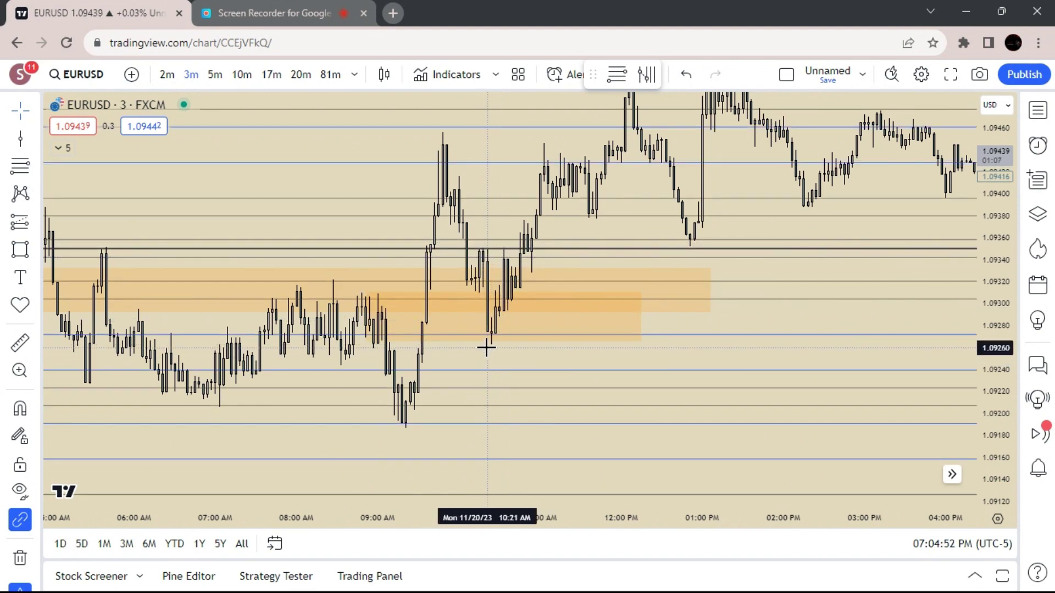
{"action": "left_click", "coordinate": [490, 343]}
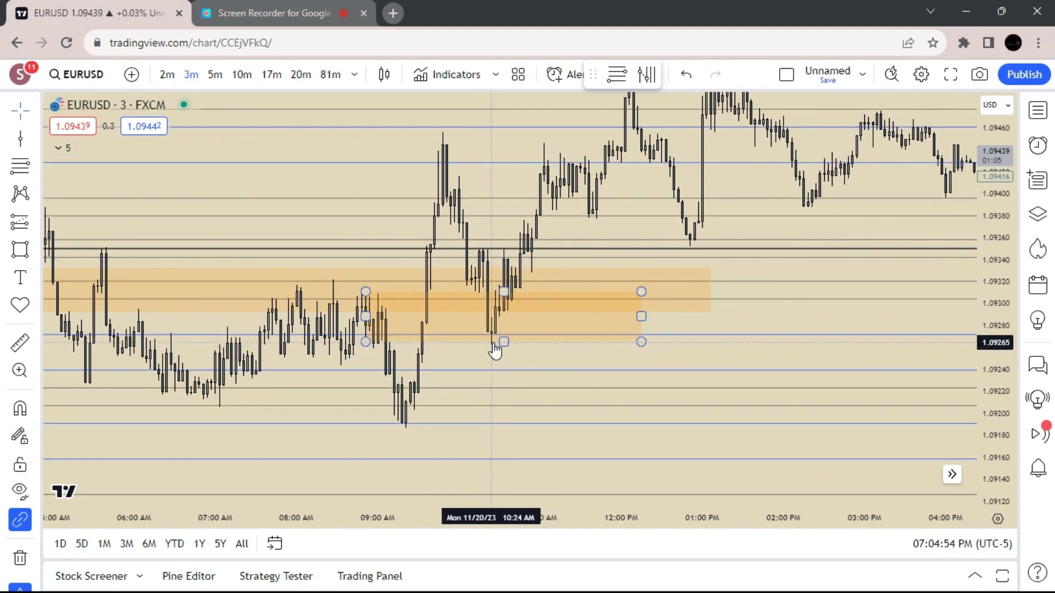
{"action": "left_click", "coordinate": [495, 345]}
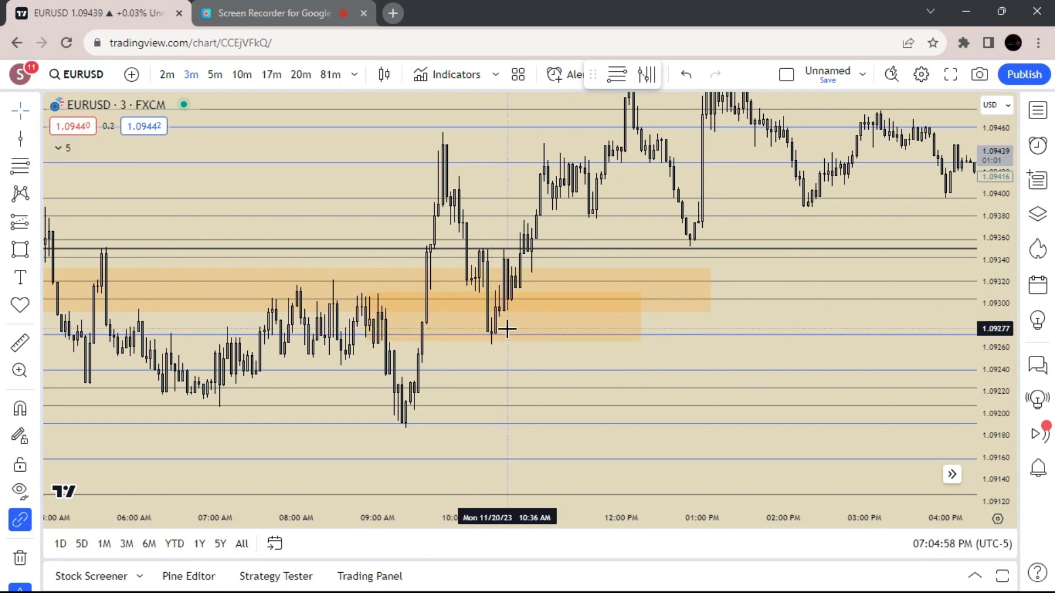
{"action": "left_click_drag", "start_coordinate": [719, 340], "coordinate": [704, 340]}
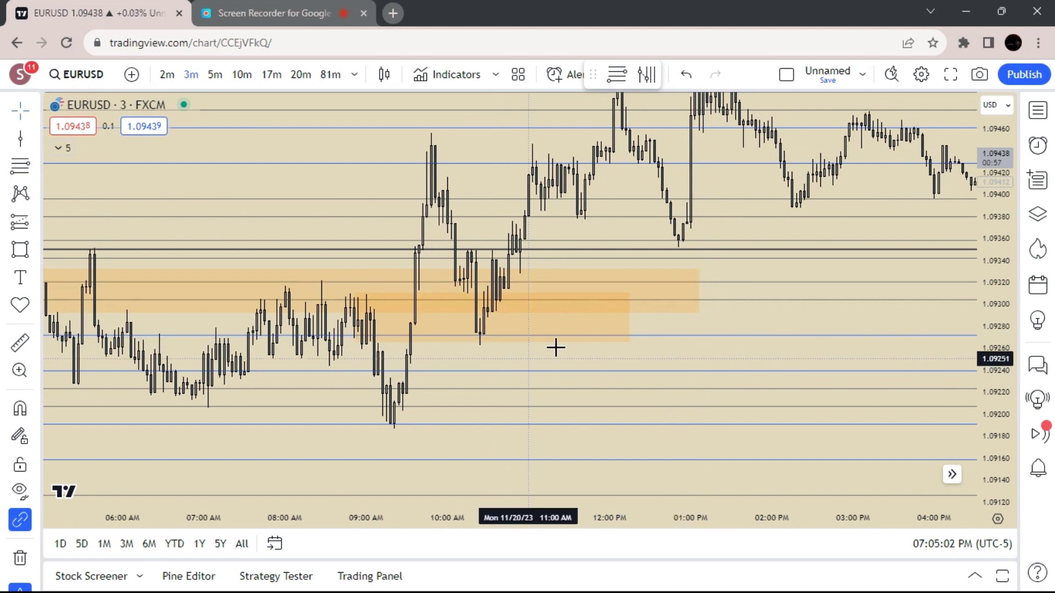
{"action": "scroll", "coordinate": [715, 286], "scroll_direction": "down", "scroll_amount": 1}
{"action": "left_click_drag", "start_coordinate": [762, 234], "coordinate": [513, 313]}
{"action": "scroll", "coordinate": [513, 313], "scroll_direction": "down", "scroll_amount": 1}
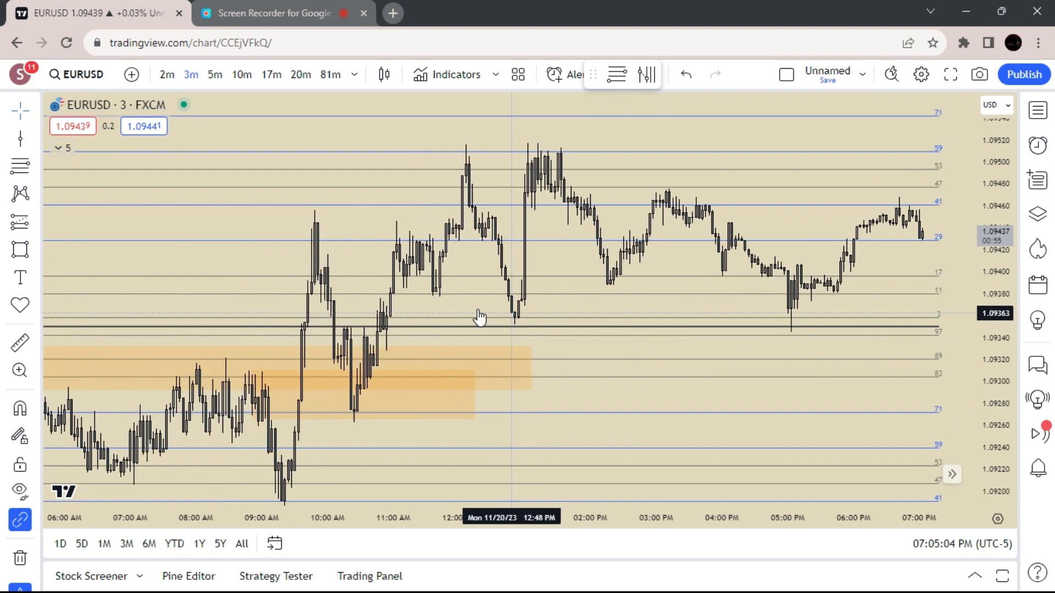
{"action": "left_click_drag", "start_coordinate": [418, 241], "coordinate": [637, 238]}
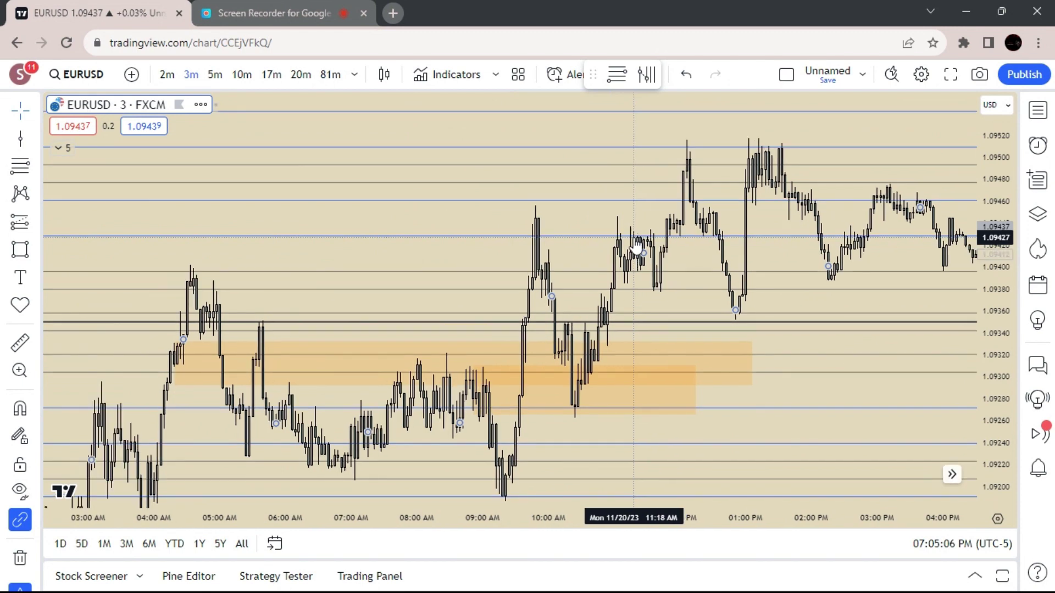
Cancel the unfinished interval entry and change the chart symbol to the FXCM forex pair GBPUSD.
{"action": "type", "text": "20"}
{"action": "key", "text": "Escape"}
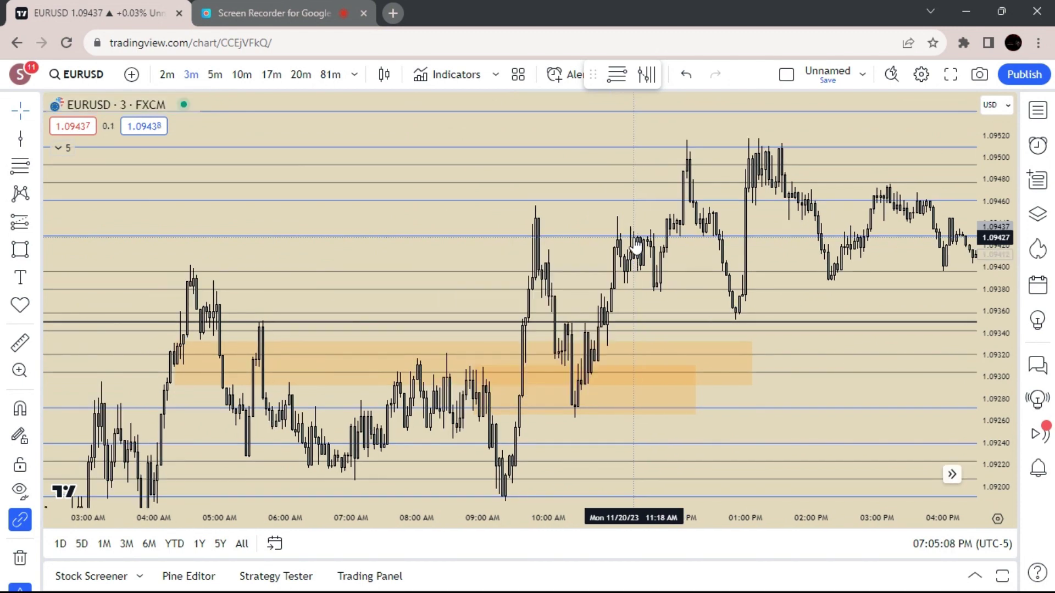
{"action": "type", "text": "G"}
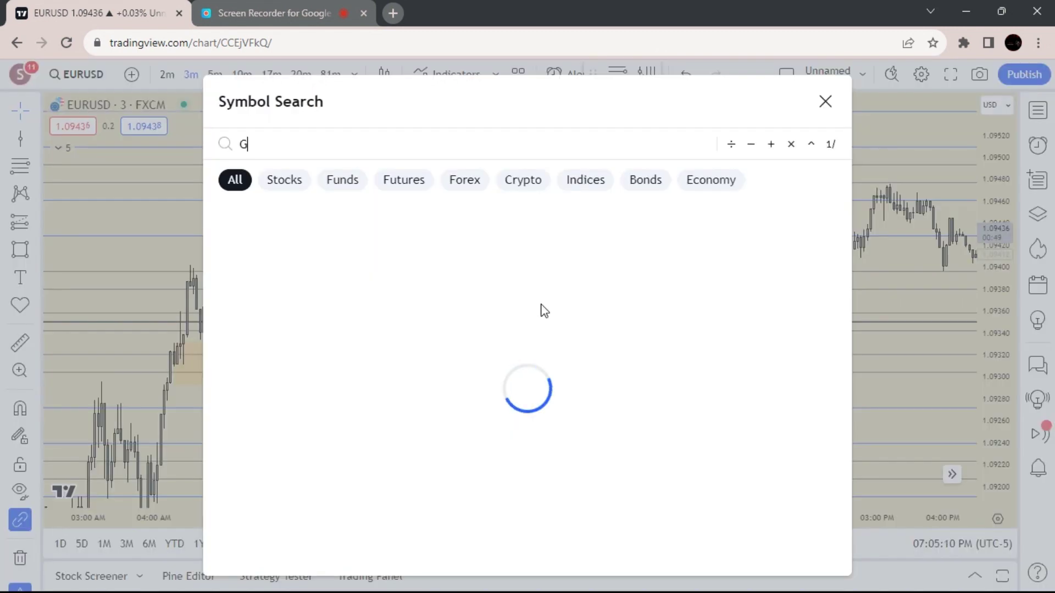
{"action": "scroll", "coordinate": [466, 333], "scroll_direction": "down", "scroll_amount": 3}
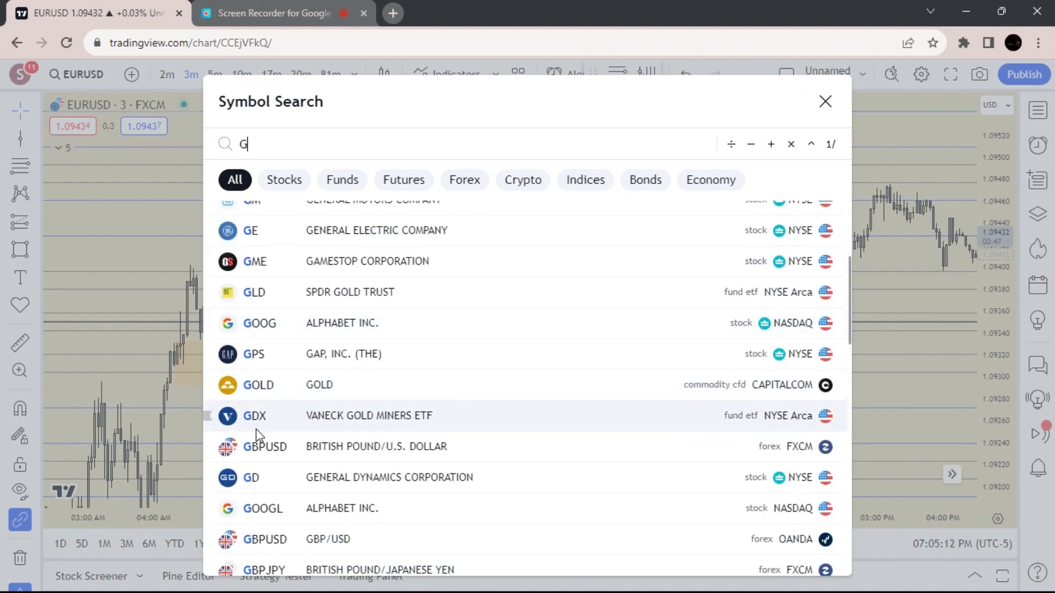
{"action": "left_click", "coordinate": [258, 446]}
Set the GBPUSD chart interval to 17 minutes and display its earlier mid-November candles.
{"action": "type", "text": "1"}
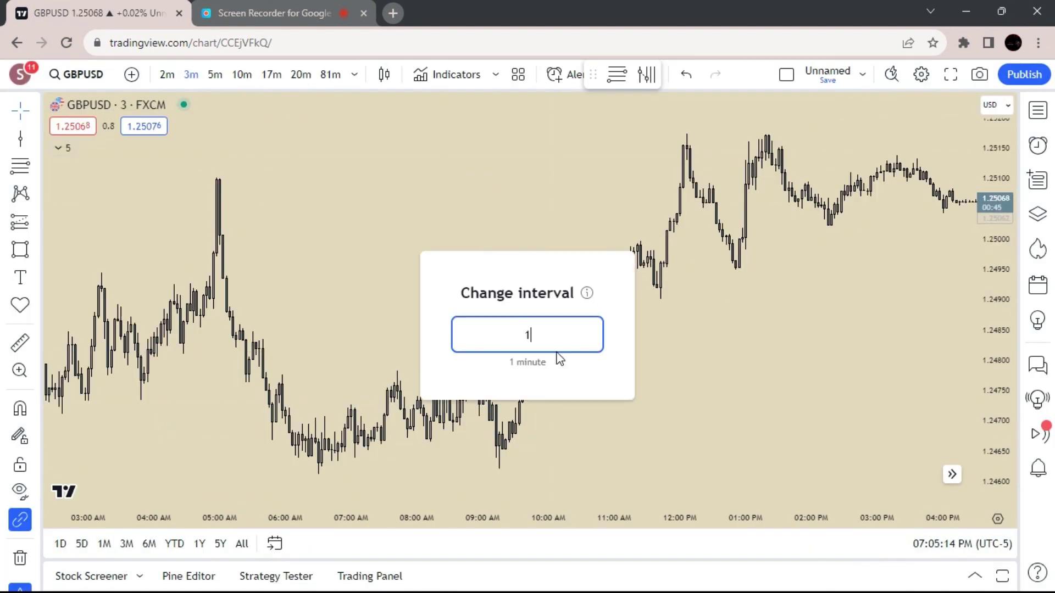
{"action": "type", "text": "7"}
{"action": "key", "text": "Return"}
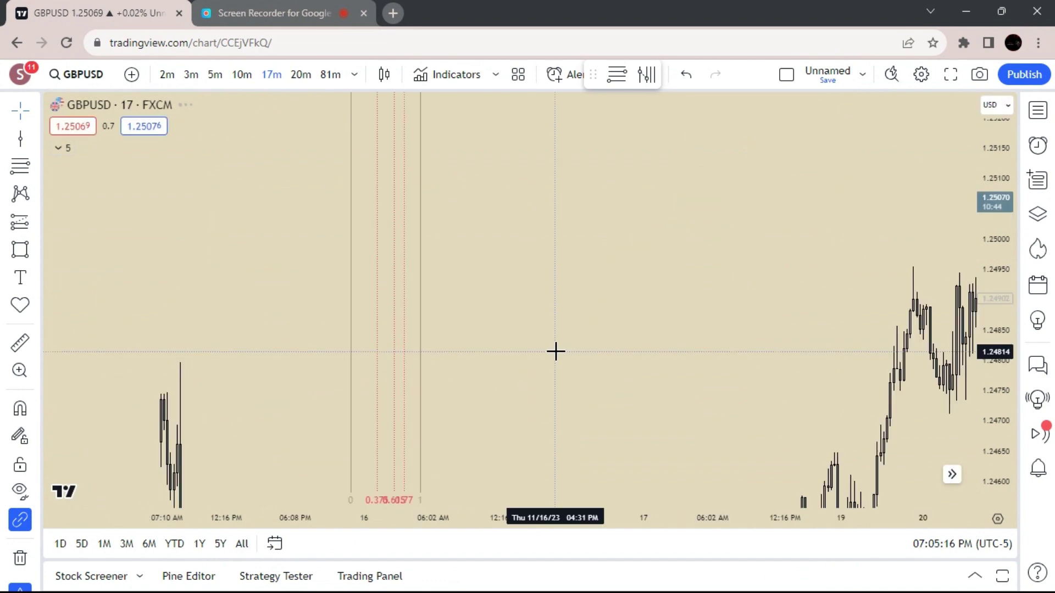
{"action": "left_click_drag", "start_coordinate": [843, 333], "coordinate": [918, 384]}
{"action": "scroll", "coordinate": [815, 318], "scroll_direction": "up", "scroll_amount": 5}
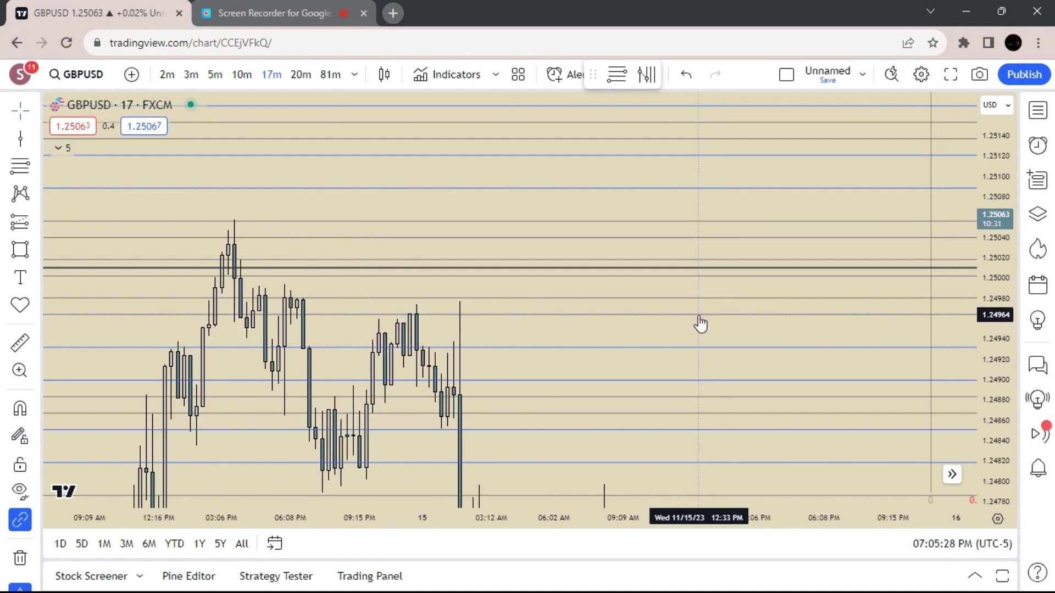
Draw a rectangle zone from 1.24978 up to about 1.24988, spanning 11/14/23 02:15 PM to 11/15/23 06:53 AM.
{"action": "scroll", "coordinate": [803, 350], "scroll_direction": "up", "scroll_amount": 1}
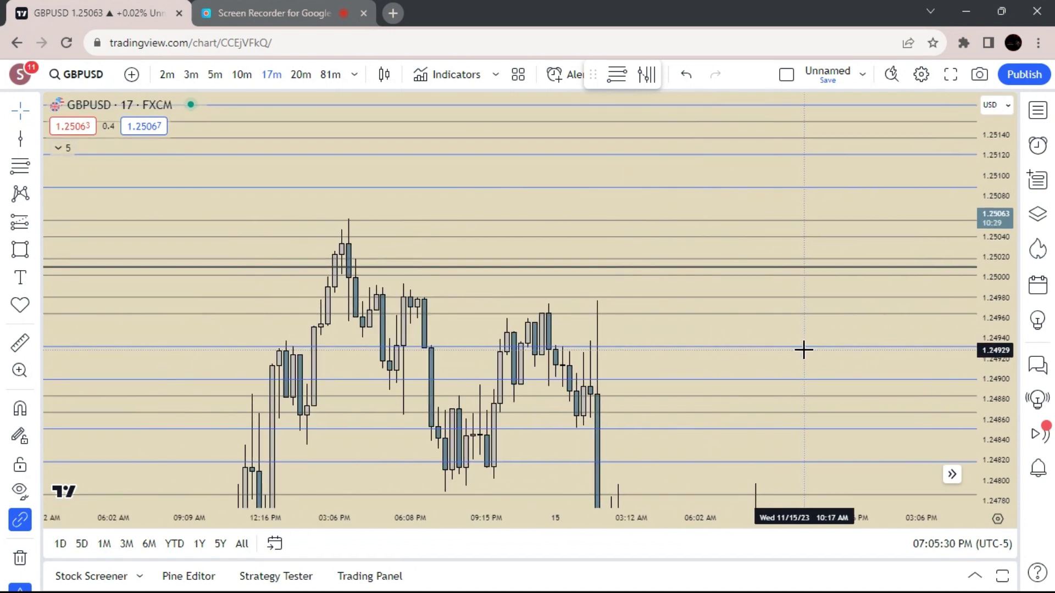
{"action": "left_click_drag", "start_coordinate": [804, 349], "coordinate": [810, 369]}
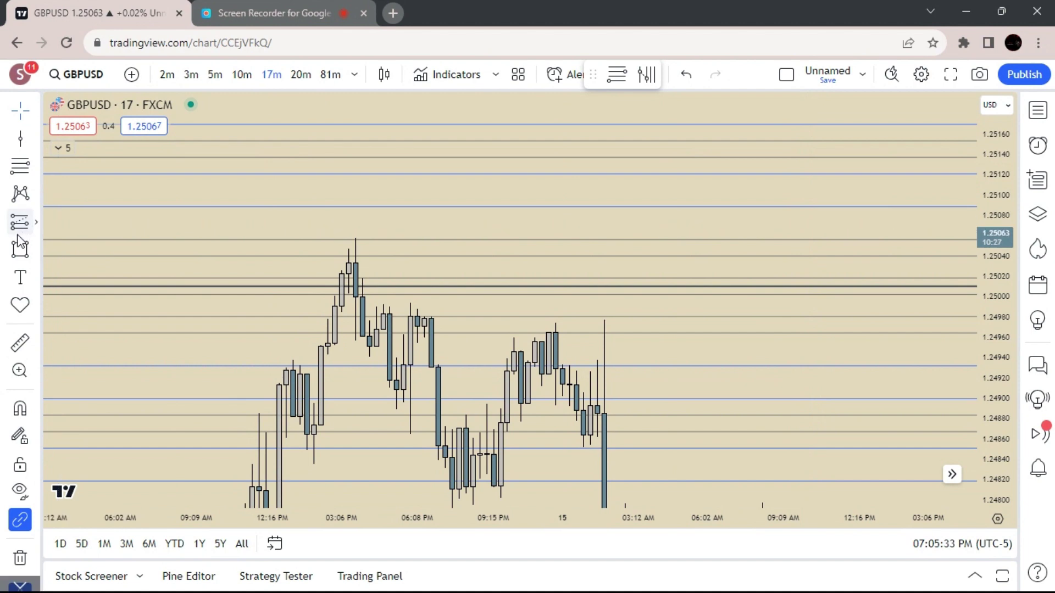
{"action": "left_click", "coordinate": [19, 250]}
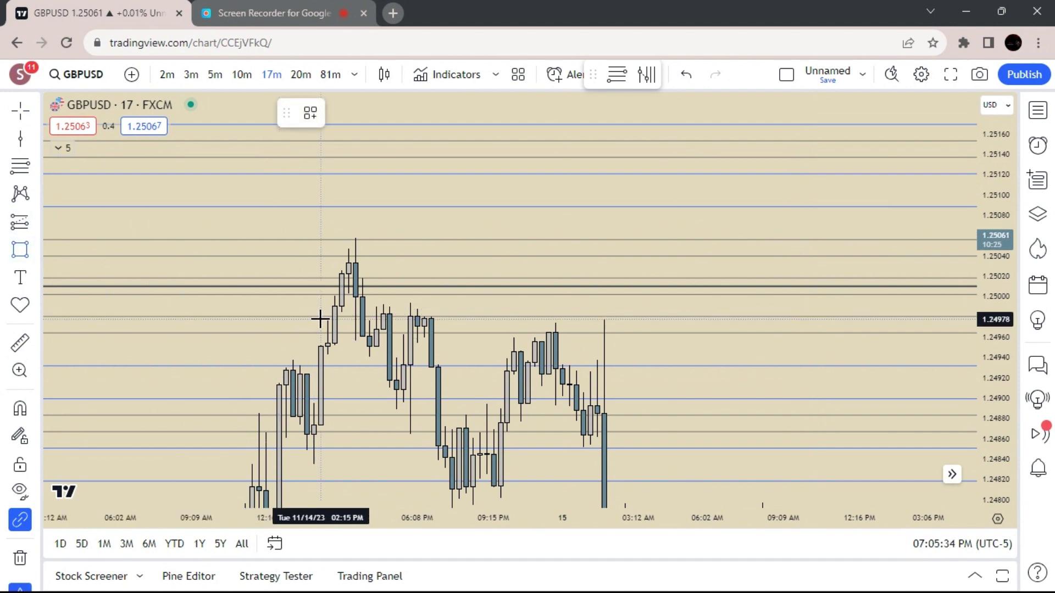
{"action": "left_click", "coordinate": [320, 318]}
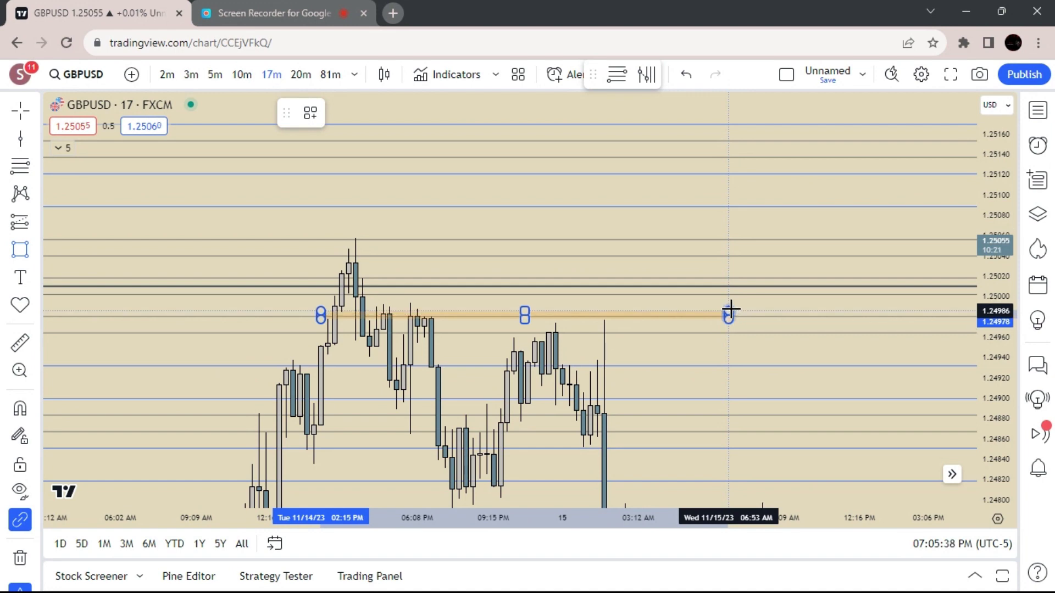
{"action": "left_click", "coordinate": [729, 309]}
Lower the upper edge of the orange rectangle zone to 1.24985.
{"action": "scroll", "coordinate": [306, 337], "scroll_direction": "up", "scroll_amount": 4}
{"action": "left_click_drag", "start_coordinate": [308, 338], "coordinate": [814, 357]}
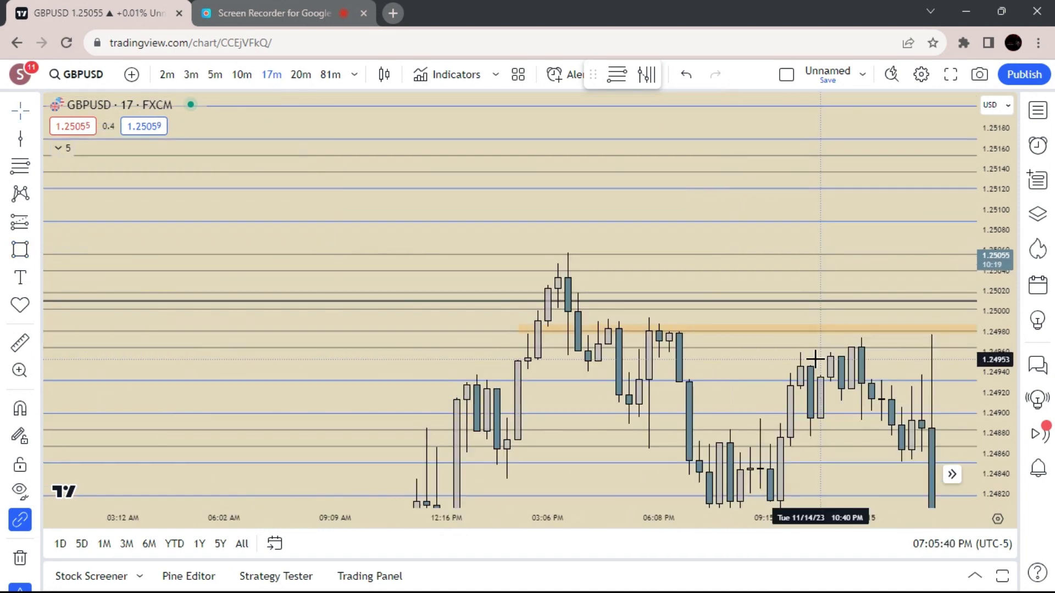
{"action": "left_click_drag", "start_coordinate": [997, 407], "coordinate": [984, 146]}
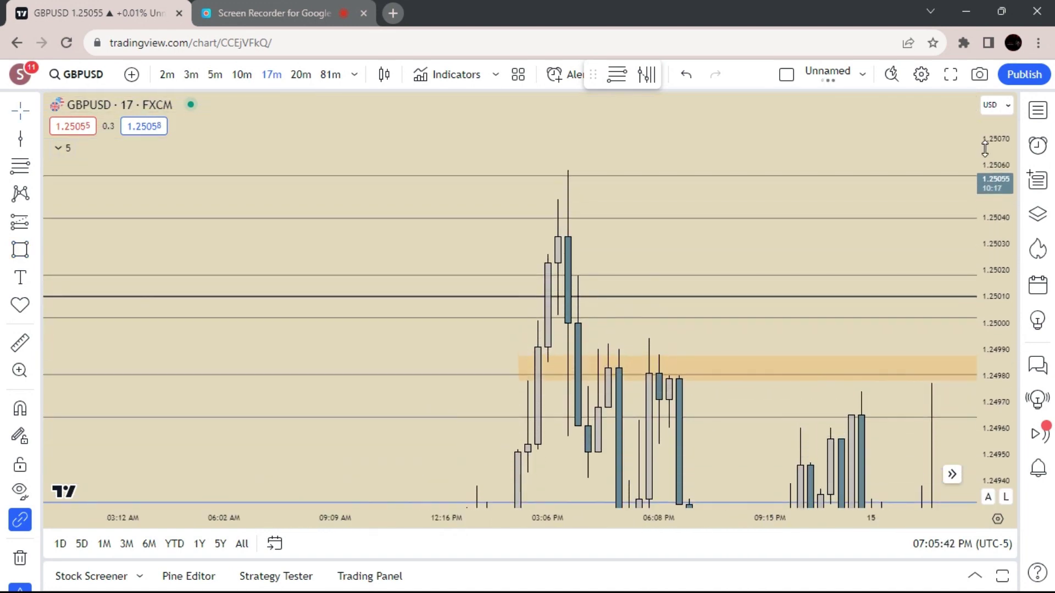
{"action": "left_click_drag", "start_coordinate": [785, 178], "coordinate": [663, 206]}
{"action": "left_click", "coordinate": [703, 394]}
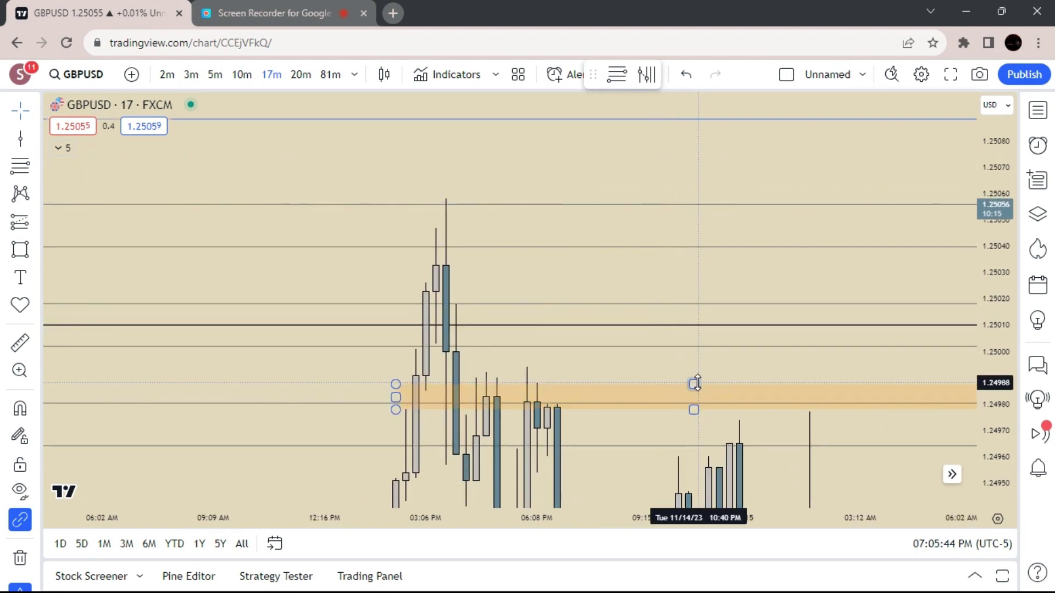
{"action": "left_click_drag", "start_coordinate": [693, 391], "coordinate": [692, 392]}
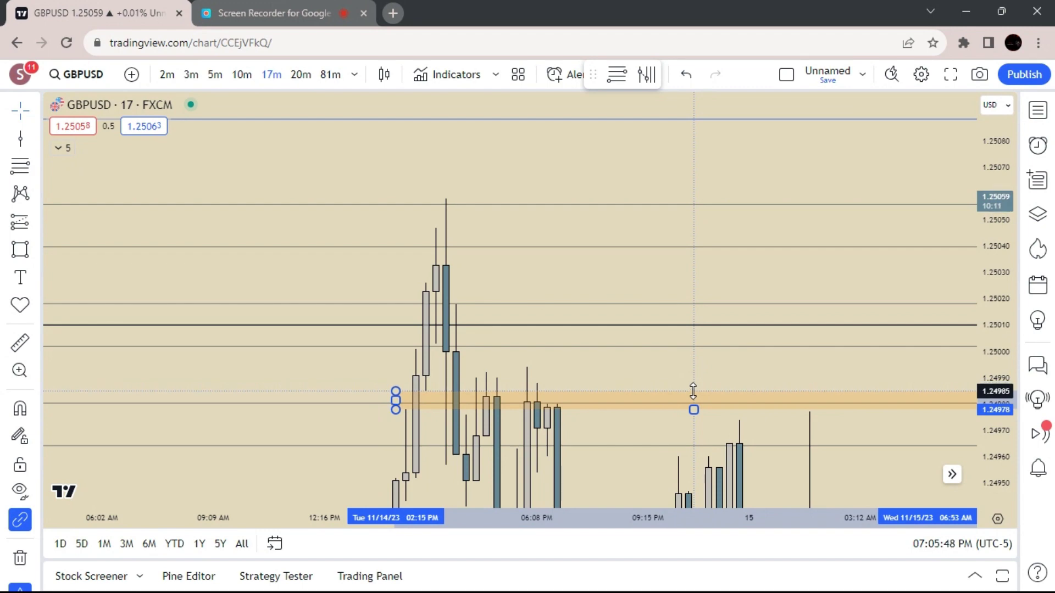
{"action": "left_click", "coordinate": [692, 361]}
Examine how the 17-minute GBPUSD candles retrace into the orange zone and the price drop that follows.
{"action": "scroll", "coordinate": [692, 362], "scroll_direction": "down", "scroll_amount": 1}
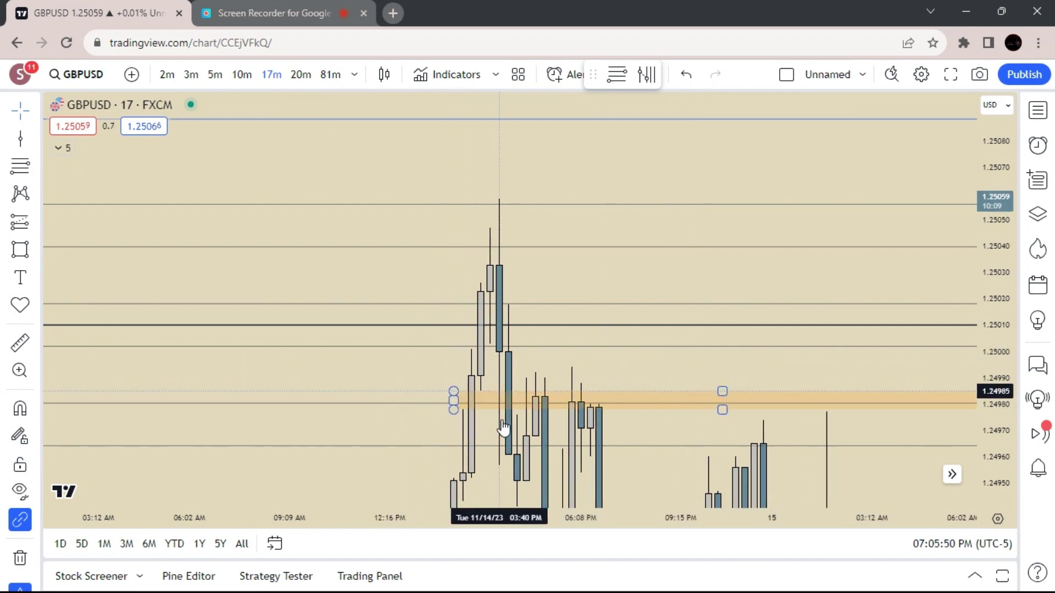
{"action": "left_click_drag", "start_coordinate": [629, 304], "coordinate": [582, 203]}
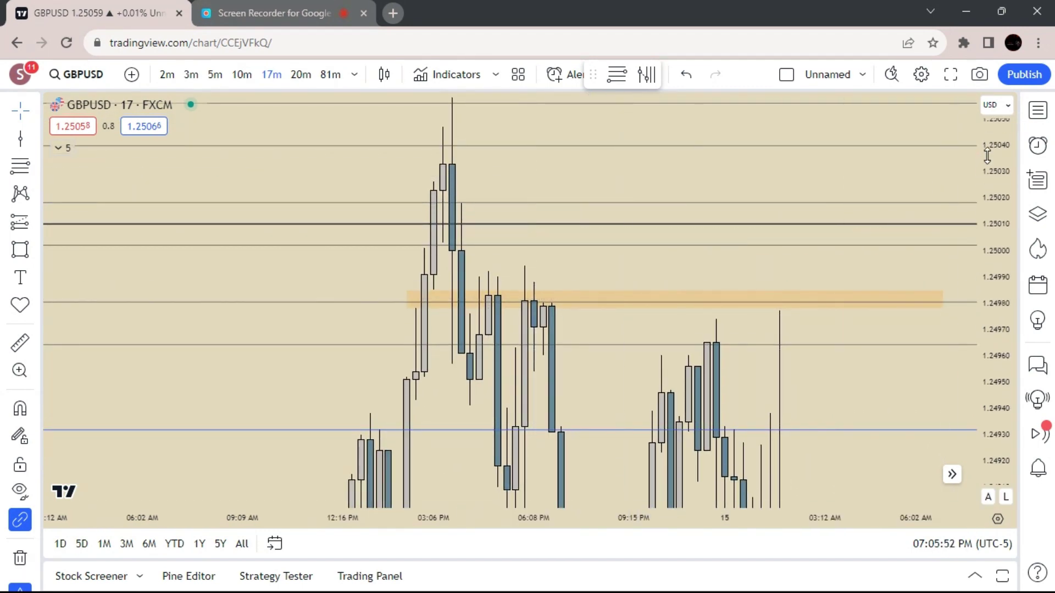
{"action": "scroll", "coordinate": [829, 377], "scroll_direction": "down", "scroll_amount": 3}
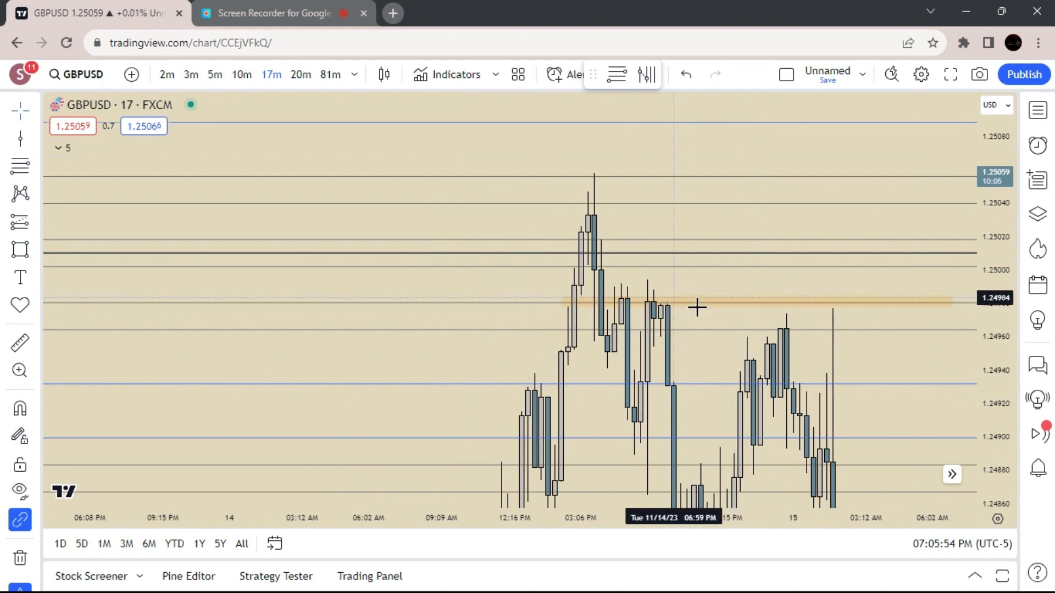
{"action": "left_click_drag", "start_coordinate": [697, 306], "coordinate": [551, 239]}
{"action": "scroll", "coordinate": [608, 256], "scroll_direction": "down", "scroll_amount": 2}
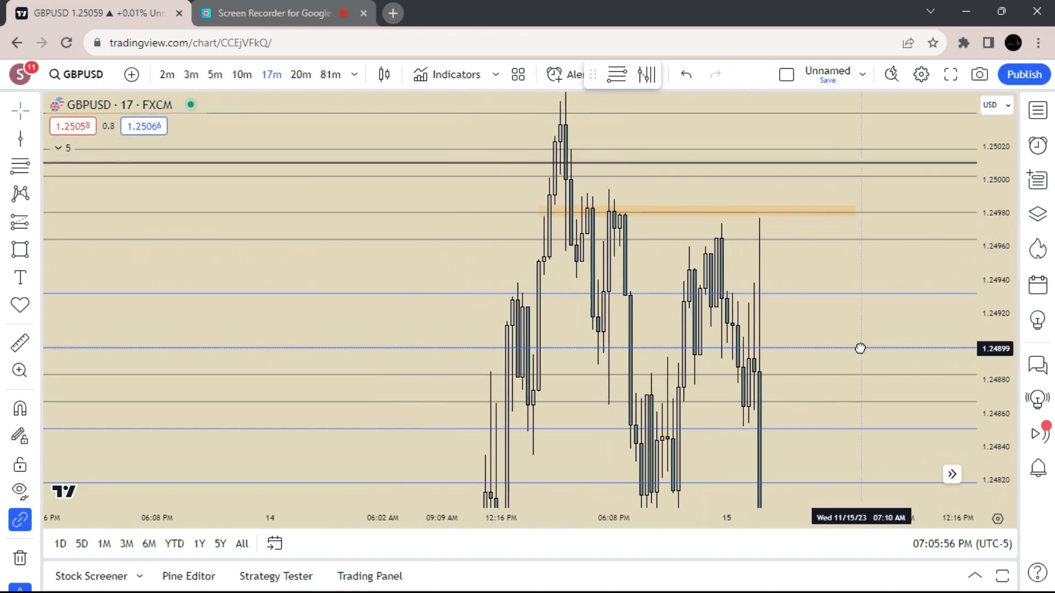
{"action": "left_click_drag", "start_coordinate": [859, 348], "coordinate": [716, 329]}
{"action": "scroll", "coordinate": [717, 329], "scroll_direction": "up", "scroll_amount": 1}
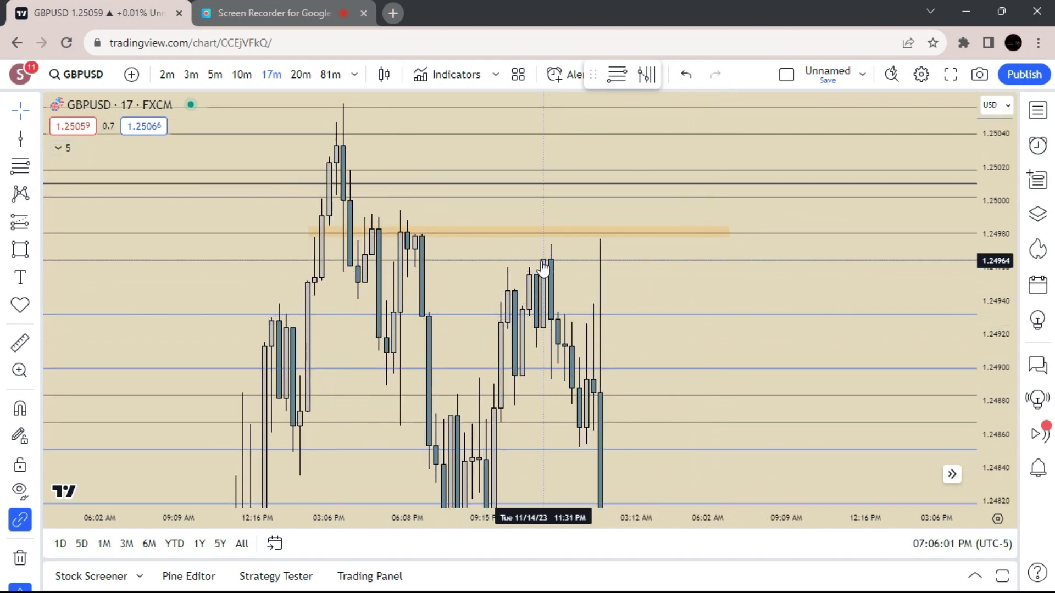
{"action": "scroll", "coordinate": [360, 252], "scroll_direction": "down", "scroll_amount": 2}
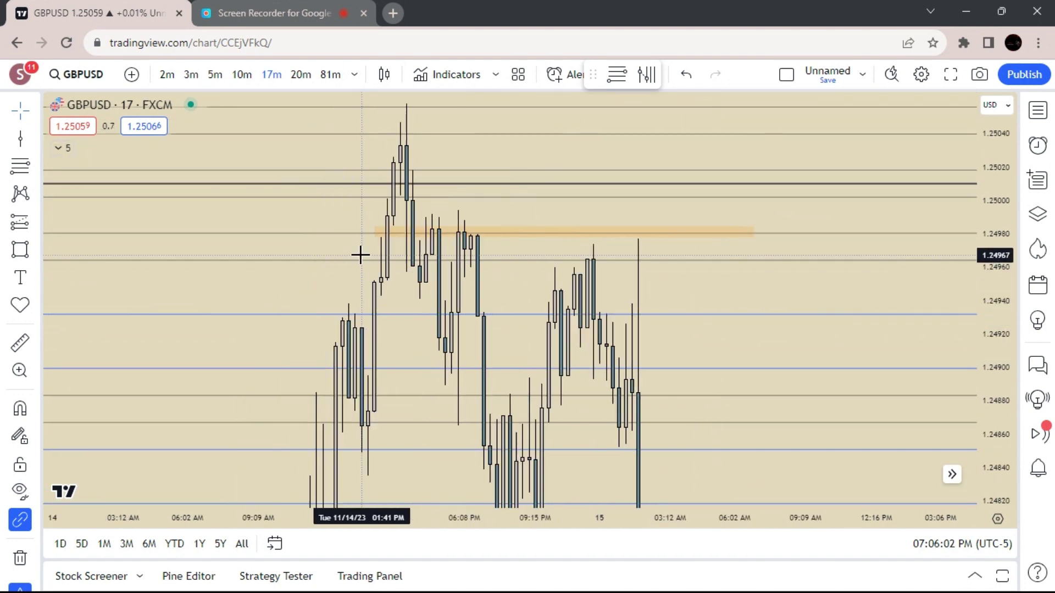
{"action": "scroll", "coordinate": [682, 311], "scroll_direction": "up", "scroll_amount": 1}
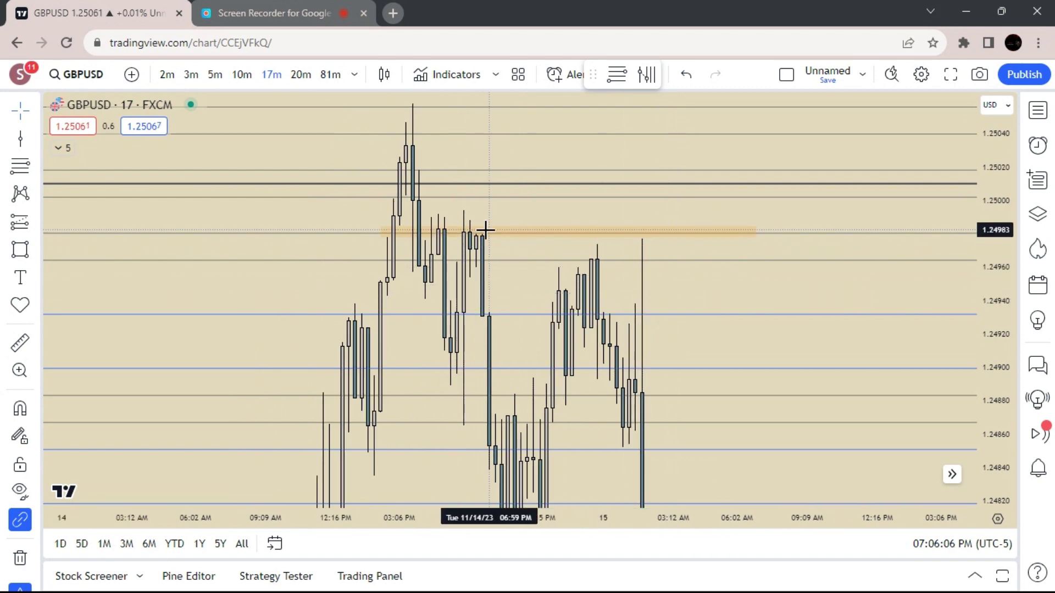
{"action": "scroll", "coordinate": [920, 229], "scroll_direction": "down", "scroll_amount": 4}
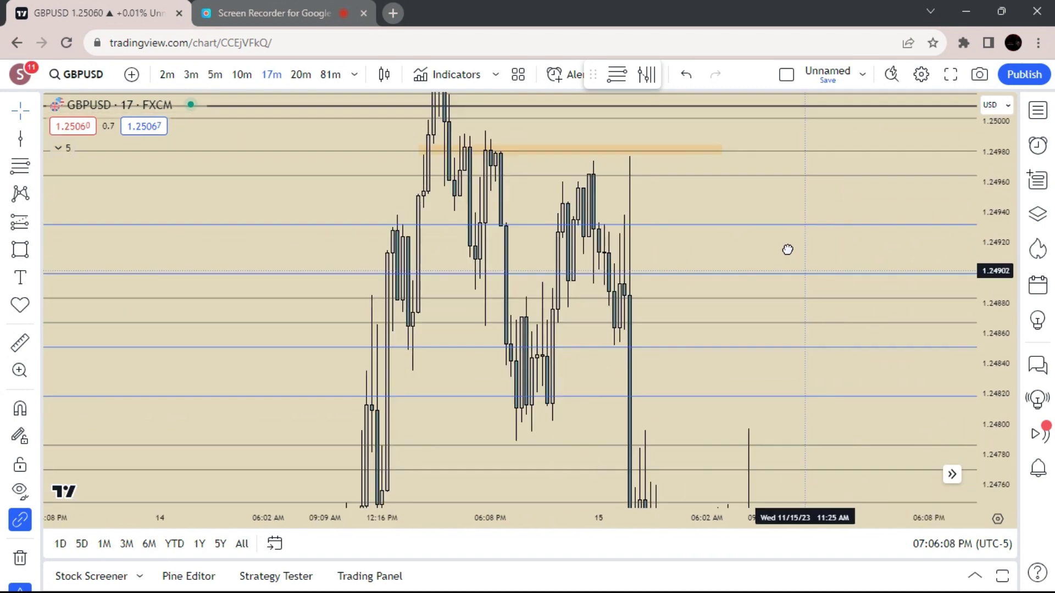
{"action": "scroll", "coordinate": [760, 243], "scroll_direction": "down", "scroll_amount": 2}
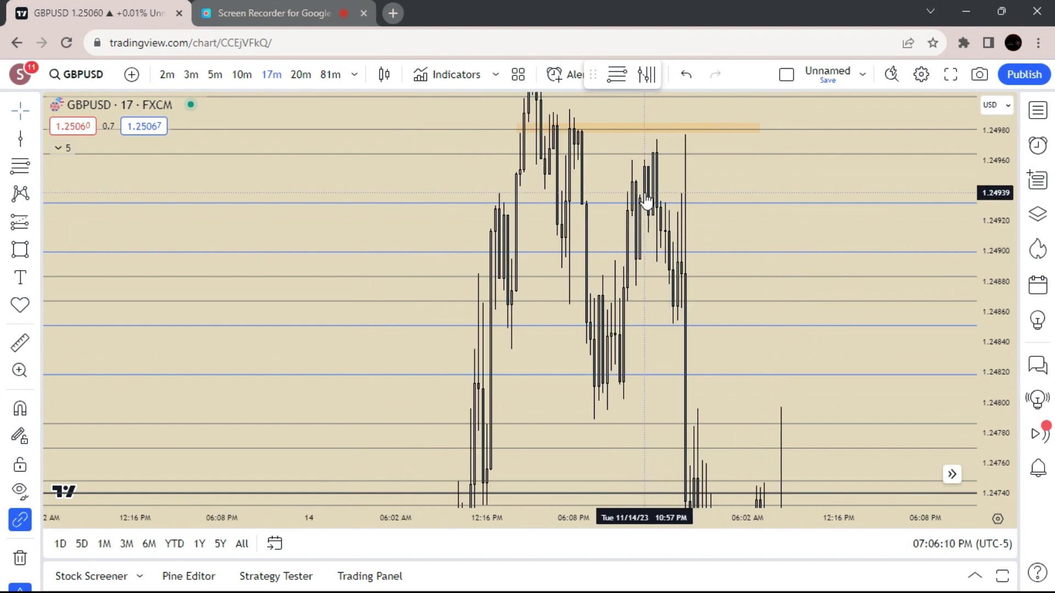
Set the GBPUSD chart interval to 3 minutes and display the November 14 price action around the orange zone.
{"action": "type", "text": "3"}
{"action": "key", "text": "Return"}
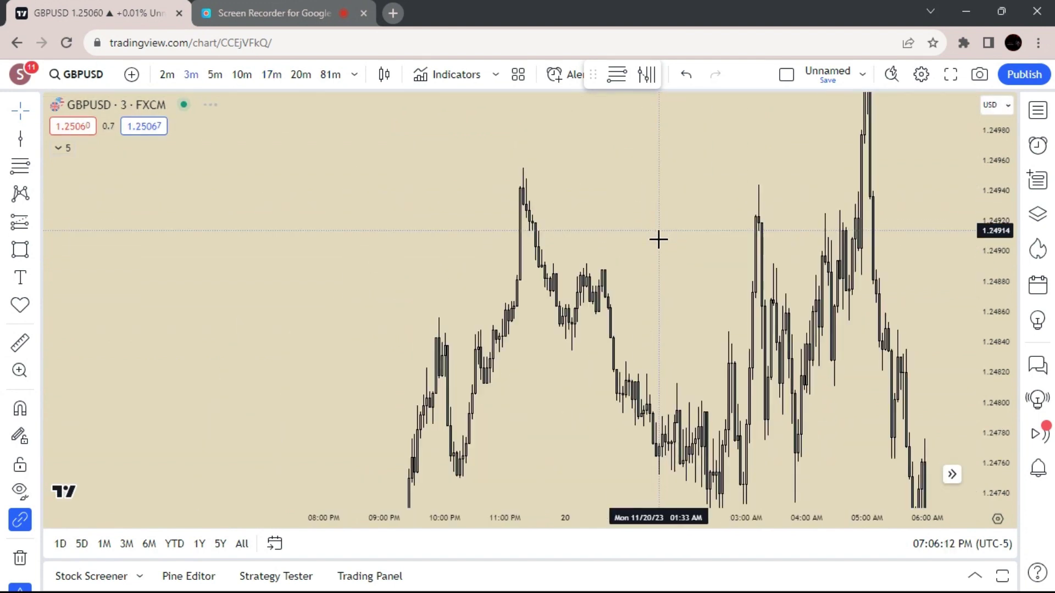
{"action": "scroll", "coordinate": [658, 239], "scroll_direction": "down", "scroll_amount": 5}
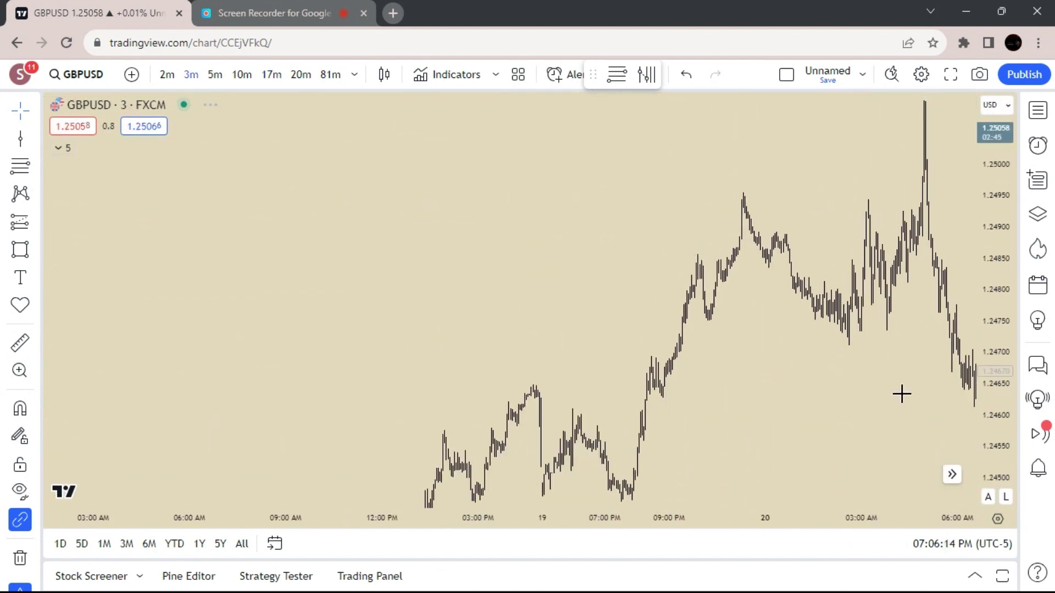
{"action": "left_click_drag", "start_coordinate": [888, 395], "coordinate": [159, 475]}
{"action": "left_click_drag", "start_coordinate": [335, 286], "coordinate": [828, 219]}
{"action": "left_click_drag", "start_coordinate": [254, 342], "coordinate": [769, 228]}
{"action": "left_click_drag", "start_coordinate": [249, 319], "coordinate": [618, 133]}
{"action": "left_click_drag", "start_coordinate": [287, 286], "coordinate": [626, 211]}
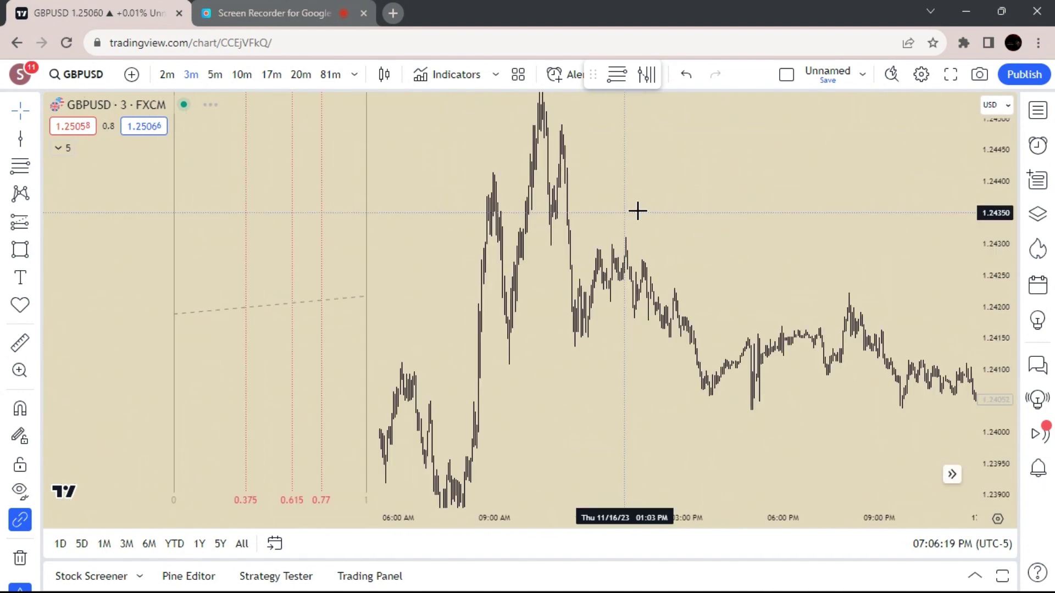
{"action": "left_click_drag", "start_coordinate": [516, 245], "coordinate": [760, 245]}
{"action": "left_click_drag", "start_coordinate": [327, 261], "coordinate": [715, 253]}
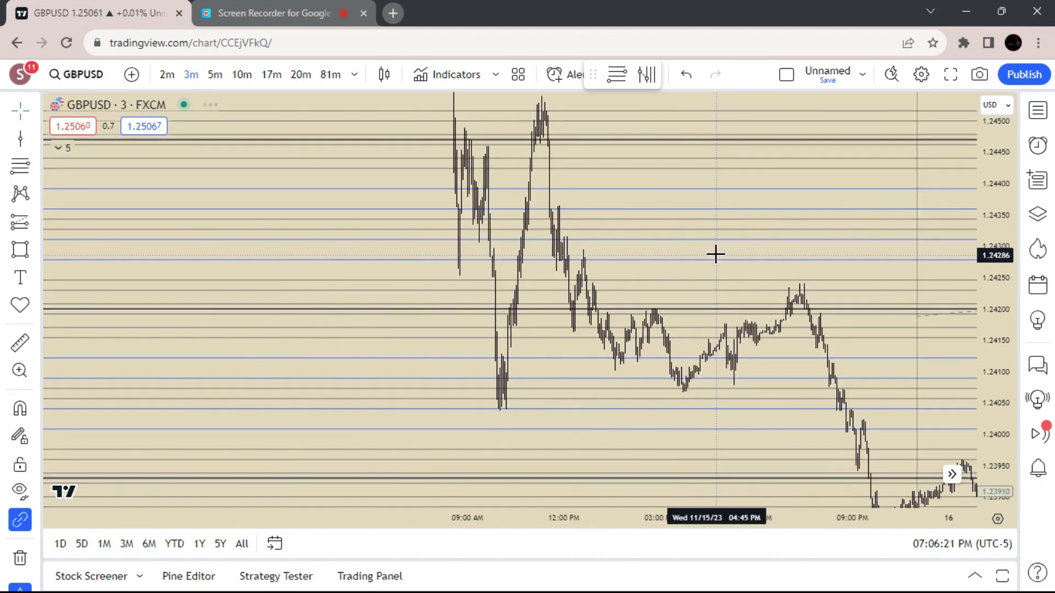
{"action": "left_click_drag", "start_coordinate": [575, 362], "coordinate": [827, 478]}
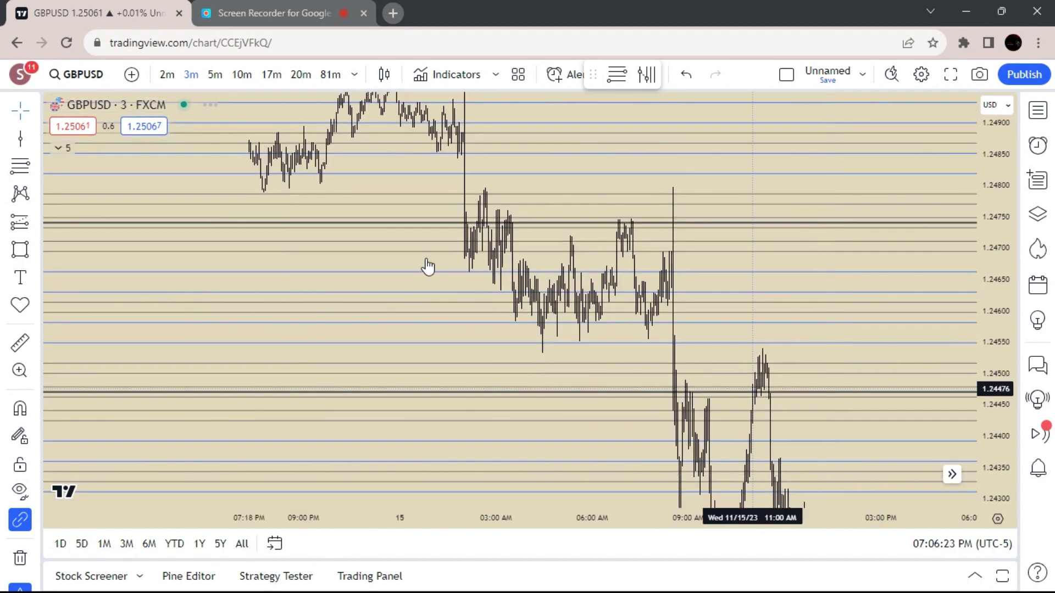
{"action": "left_click_drag", "start_coordinate": [428, 268], "coordinate": [643, 426]}
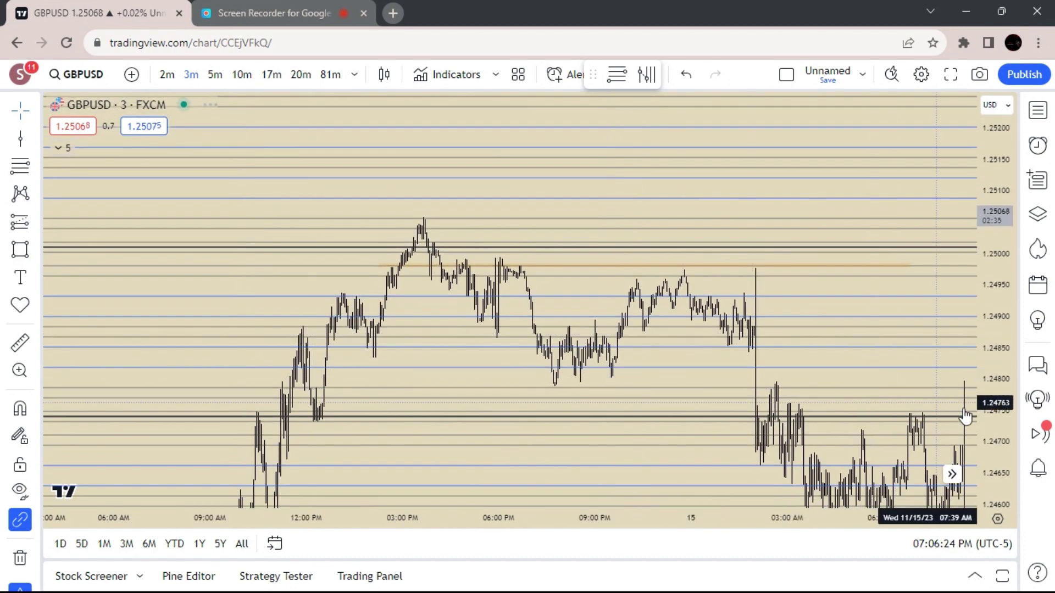
{"action": "left_click_drag", "start_coordinate": [988, 415], "coordinate": [955, 114]}
{"action": "scroll", "coordinate": [501, 327], "scroll_direction": "up", "scroll_amount": 5}
{"action": "left_click_drag", "start_coordinate": [263, 289], "coordinate": [752, 326]}
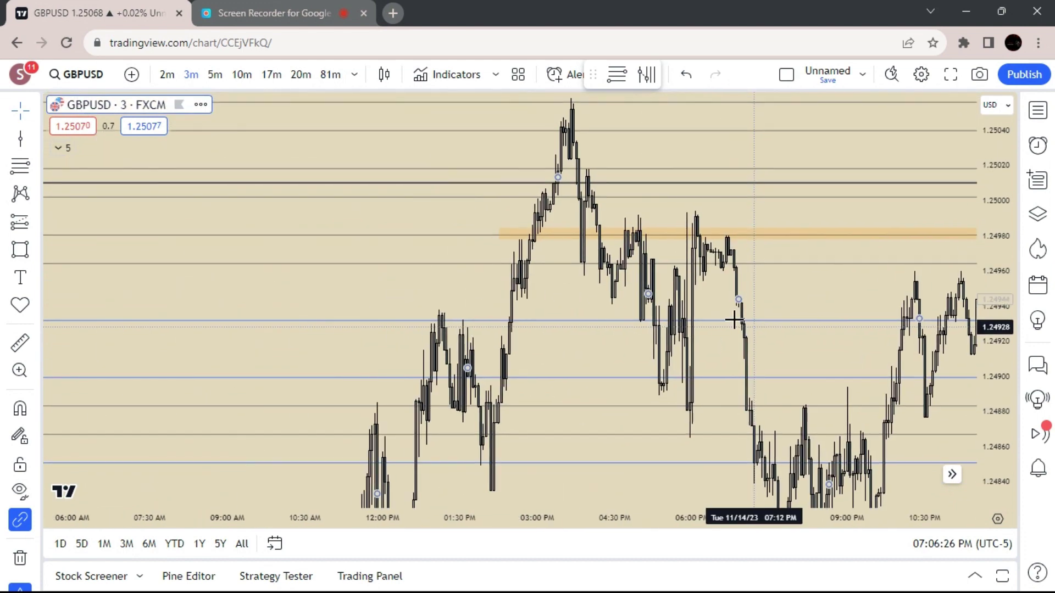
Examine the 3-minute swing highs and wicks at the orange zone around 06:00 PM on November 14.
{"action": "scroll", "coordinate": [638, 331], "scroll_direction": "up", "scroll_amount": 4}
{"action": "scroll", "coordinate": [638, 332], "scroll_direction": "down", "scroll_amount": 1}
{"action": "left_click", "coordinate": [789, 290]}
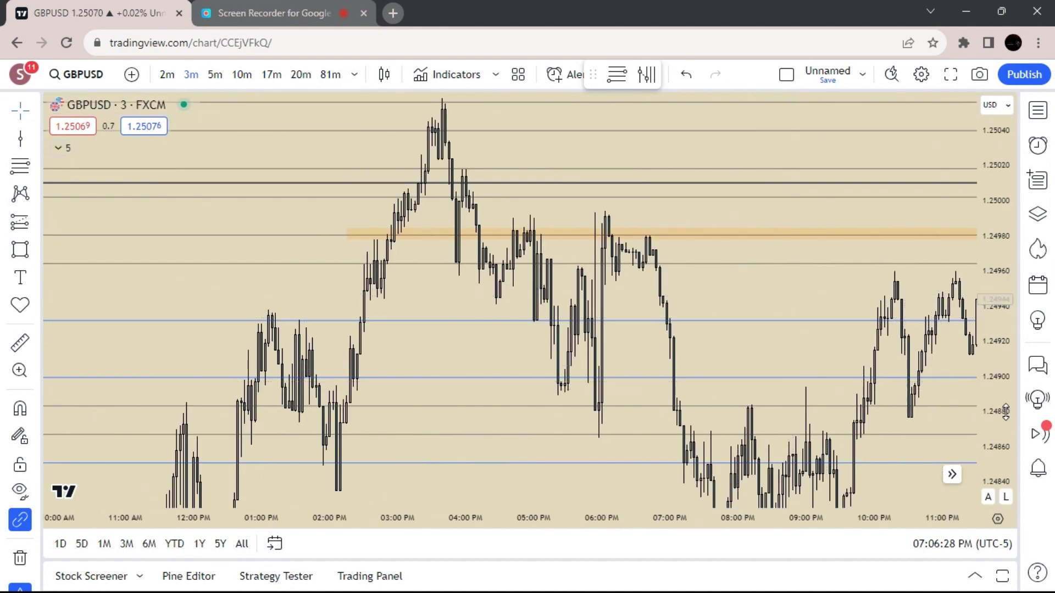
{"action": "left_click_drag", "start_coordinate": [1005, 412], "coordinate": [986, 335]}
{"action": "scroll", "coordinate": [769, 282], "scroll_direction": "up", "scroll_amount": 2}
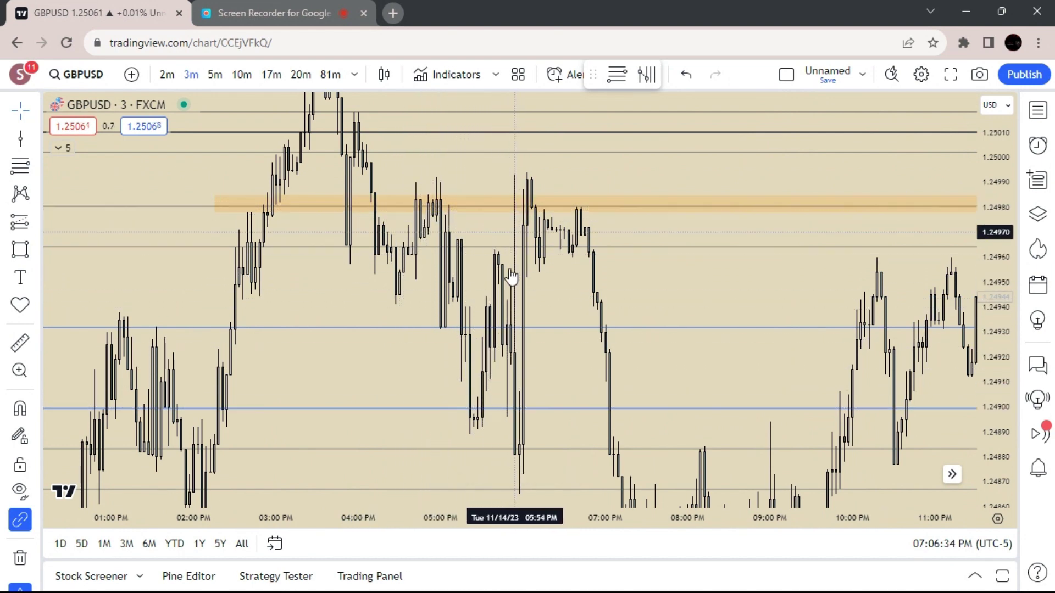
{"action": "scroll", "coordinate": [501, 365], "scroll_direction": "up", "scroll_amount": 1}
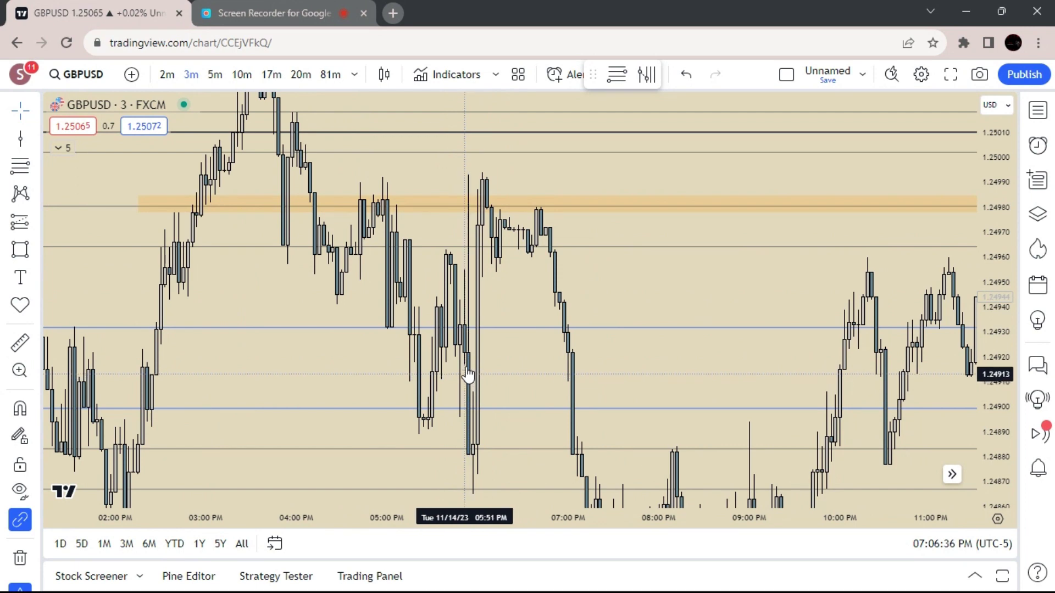
{"action": "scroll", "coordinate": [468, 263], "scroll_direction": "up", "scroll_amount": 1}
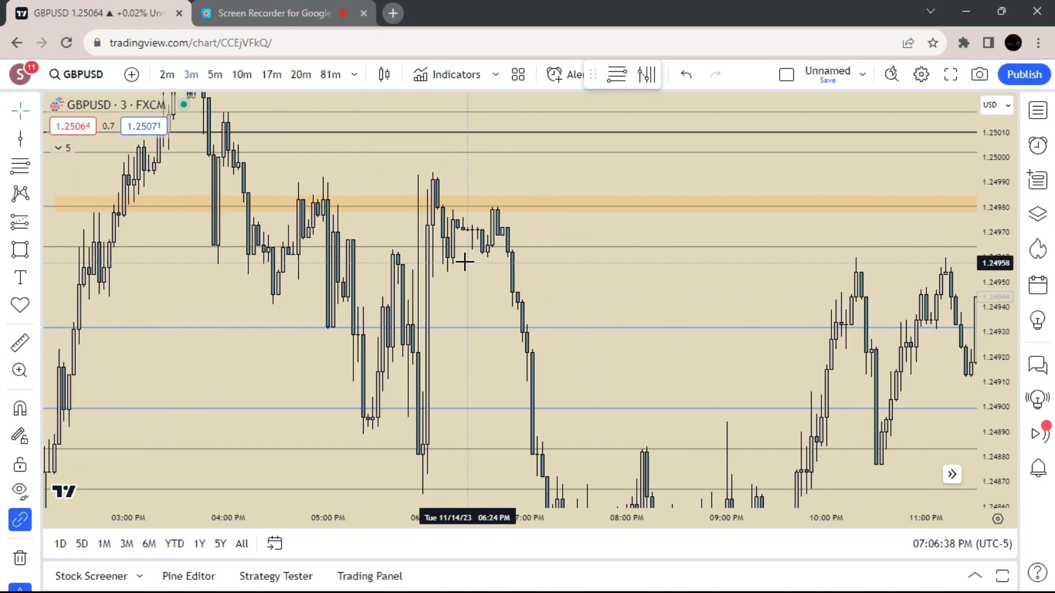
{"action": "scroll", "coordinate": [435, 179], "scroll_direction": "down", "scroll_amount": 1}
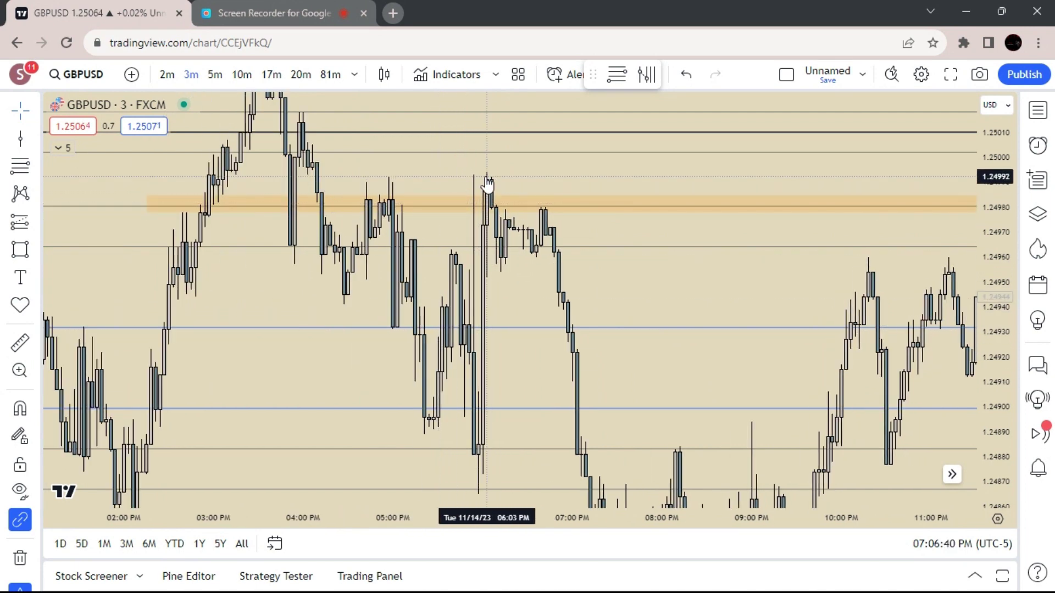
{"action": "scroll", "coordinate": [478, 184], "scroll_direction": "up", "scroll_amount": 1}
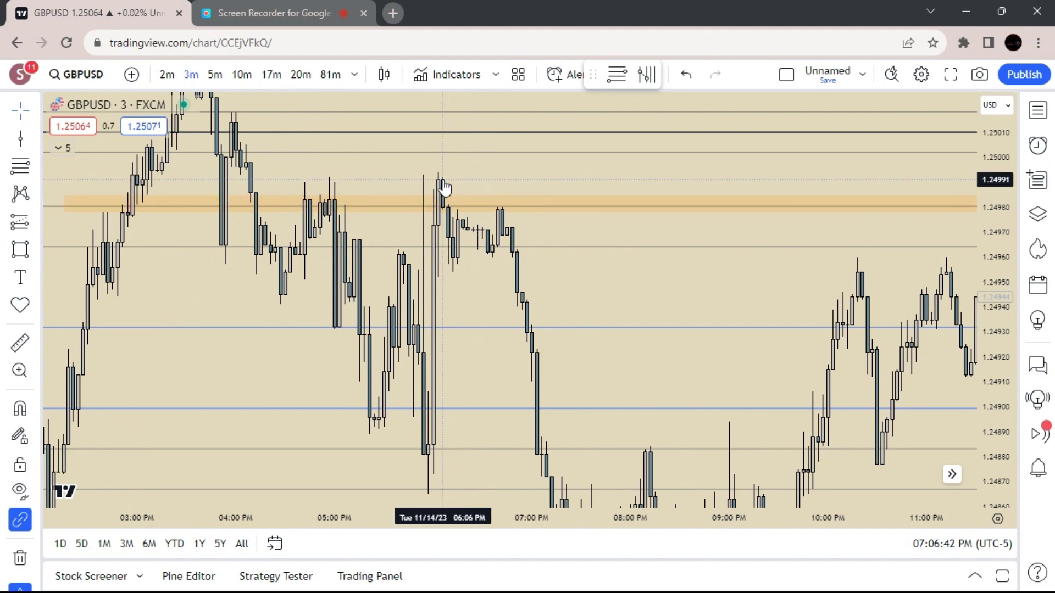
{"action": "scroll", "coordinate": [467, 185], "scroll_direction": "down", "scroll_amount": 1}
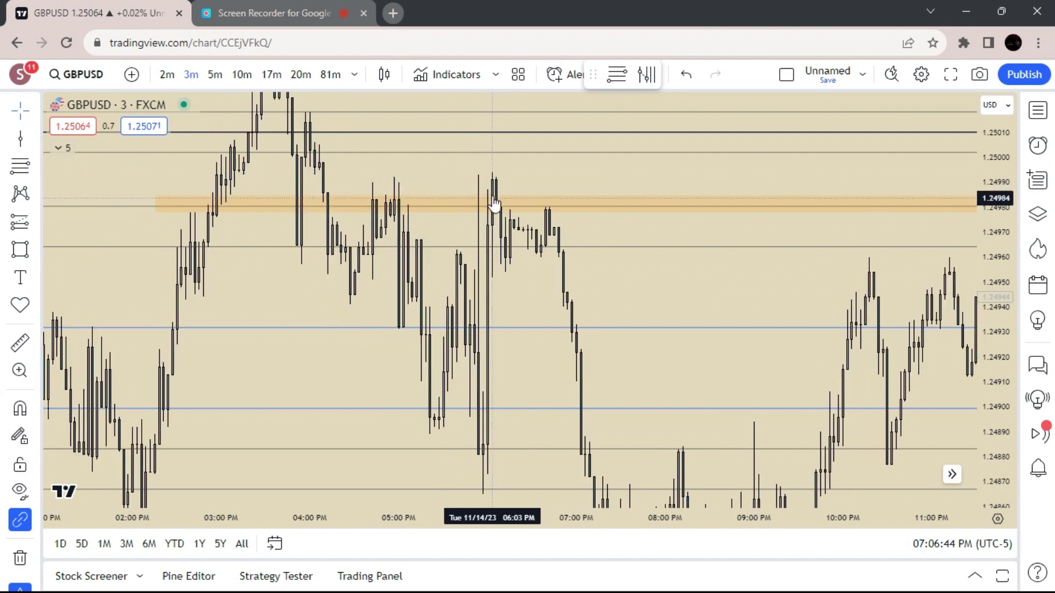
{"action": "scroll", "coordinate": [495, 185], "scroll_direction": "up", "scroll_amount": 1}
{"action": "left_click_drag", "start_coordinate": [486, 180], "coordinate": [476, 207]}
{"action": "scroll", "coordinate": [476, 207], "scroll_direction": "down", "scroll_amount": 1}
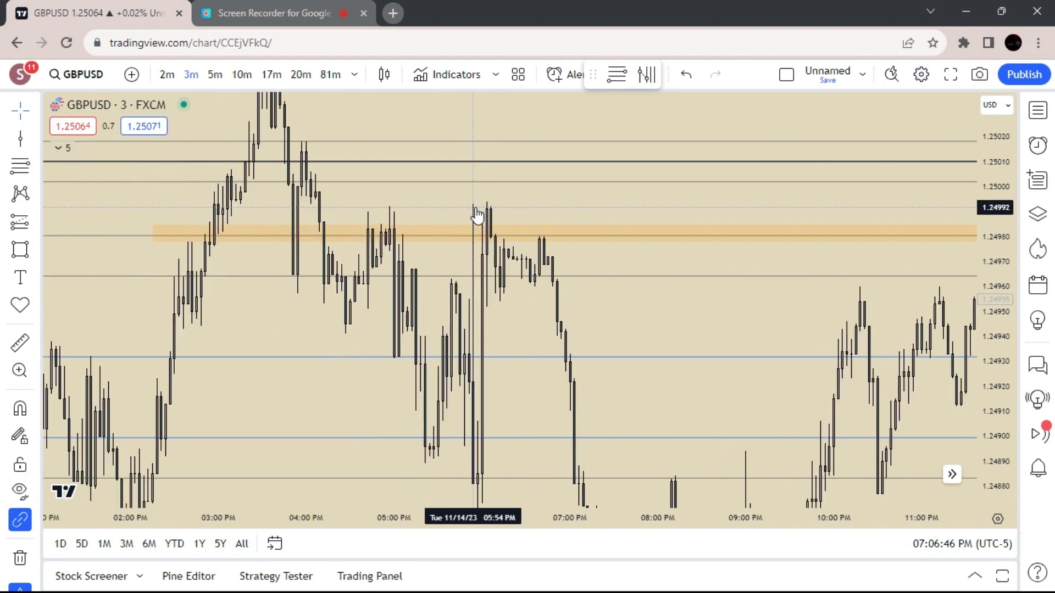
{"action": "scroll", "coordinate": [481, 215], "scroll_direction": "up", "scroll_amount": 1}
{"action": "scroll", "coordinate": [481, 214], "scroll_direction": "down", "scroll_amount": 2}
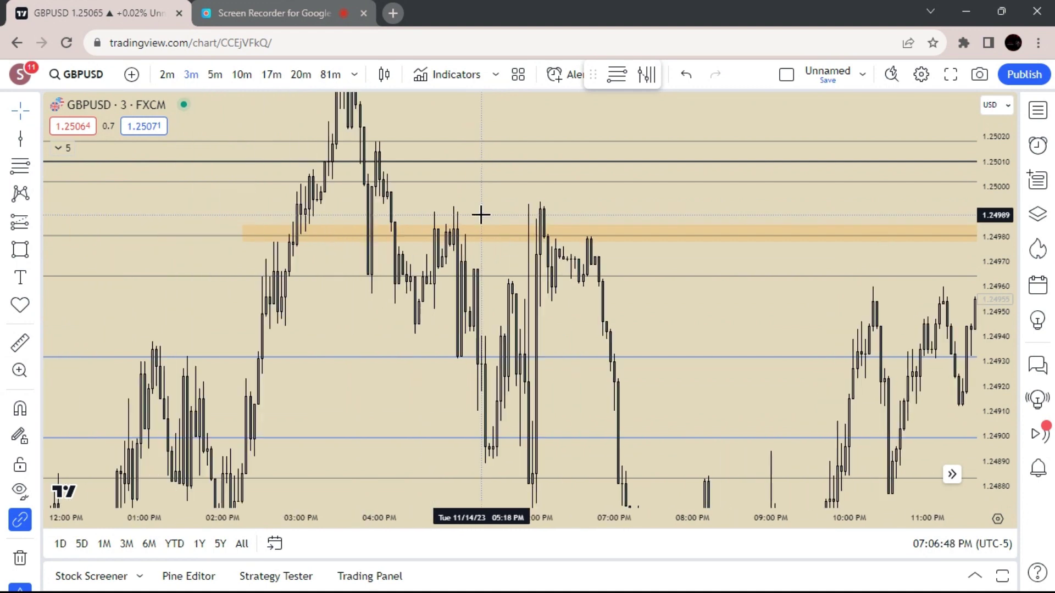
{"action": "scroll", "coordinate": [481, 214], "scroll_direction": "up", "scroll_amount": 1}
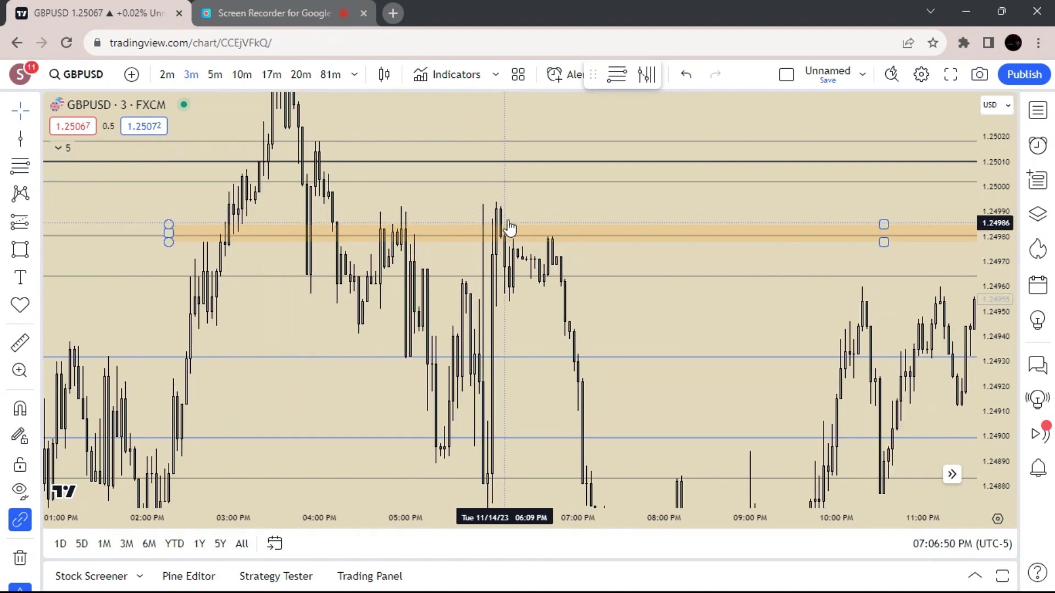
{"action": "left_click_drag", "start_coordinate": [526, 197], "coordinate": [513, 190]}
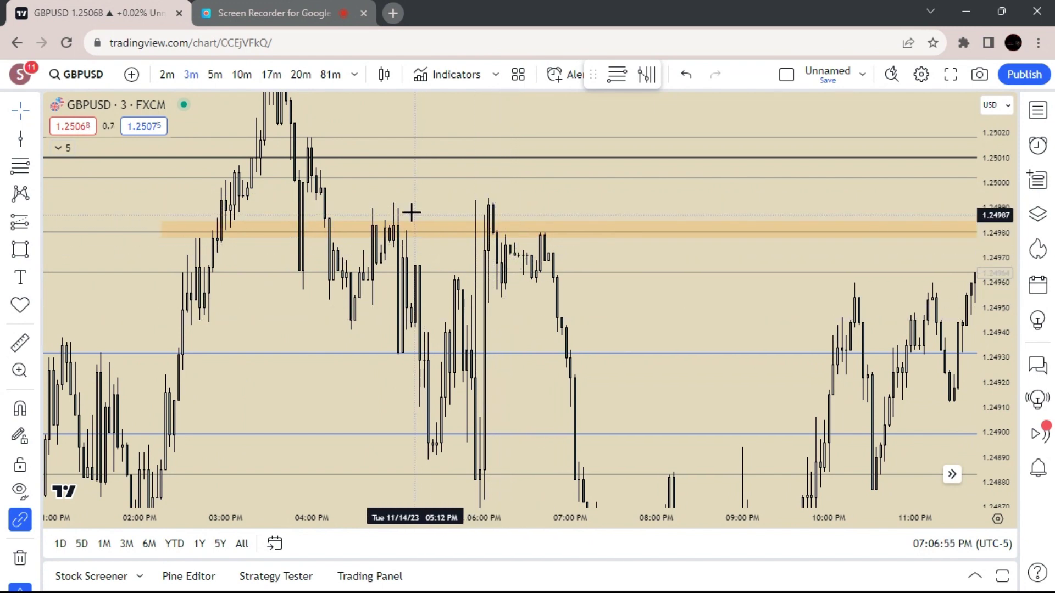
Switch the chart to the FXCM USDJPY pair and set its interval to 20 minutes.
{"action": "left_click_drag", "start_coordinate": [666, 335], "coordinate": [224, 323]}
{"action": "left_click_drag", "start_coordinate": [551, 364], "coordinate": [600, 326]}
{"action": "type", "text": "USD"}
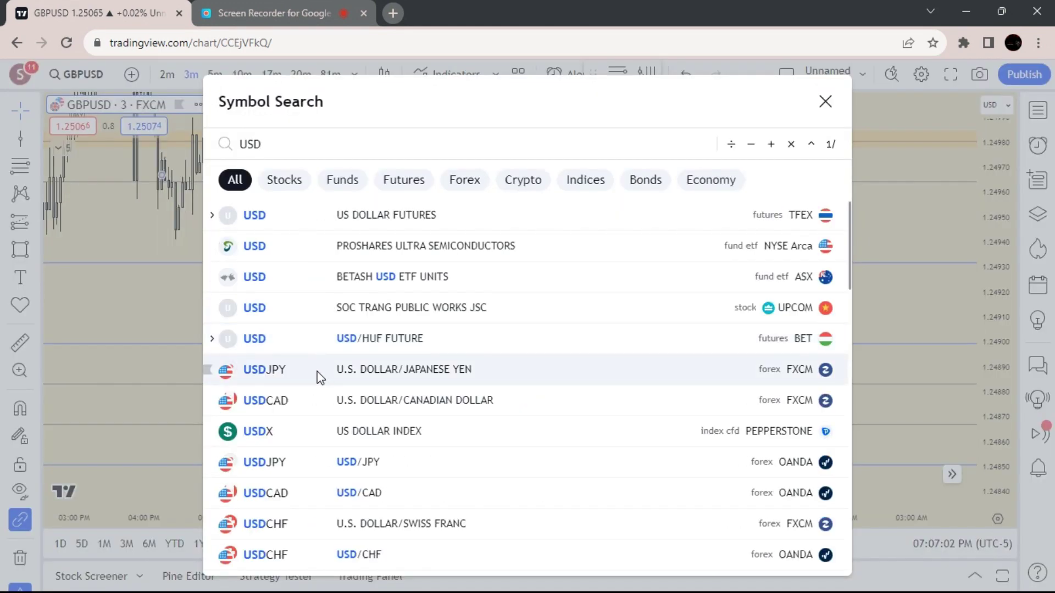
{"action": "left_click", "coordinate": [317, 371]}
{"action": "type", "text": "20"}
{"action": "key", "text": "Return"}
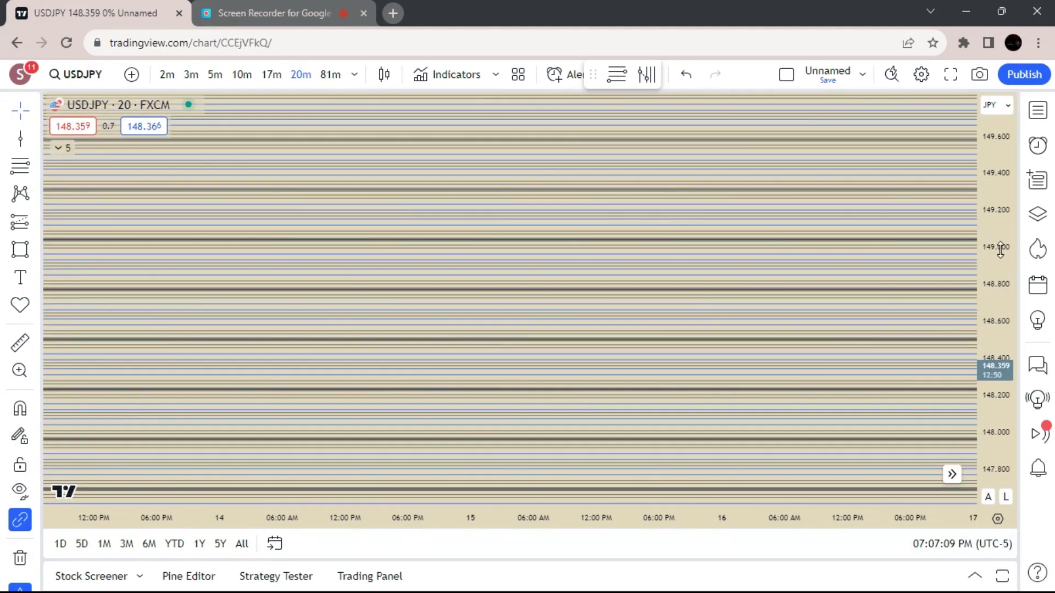
Examine the latest 20-minute USDJPY swings and levels on November 20 at a readable price scale.
{"action": "left_click_drag", "start_coordinate": [1001, 250], "coordinate": [423, 407]}
{"action": "scroll", "coordinate": [513, 419], "scroll_direction": "up", "scroll_amount": 5}
{"action": "left_click_drag", "start_coordinate": [564, 332], "coordinate": [670, 198]}
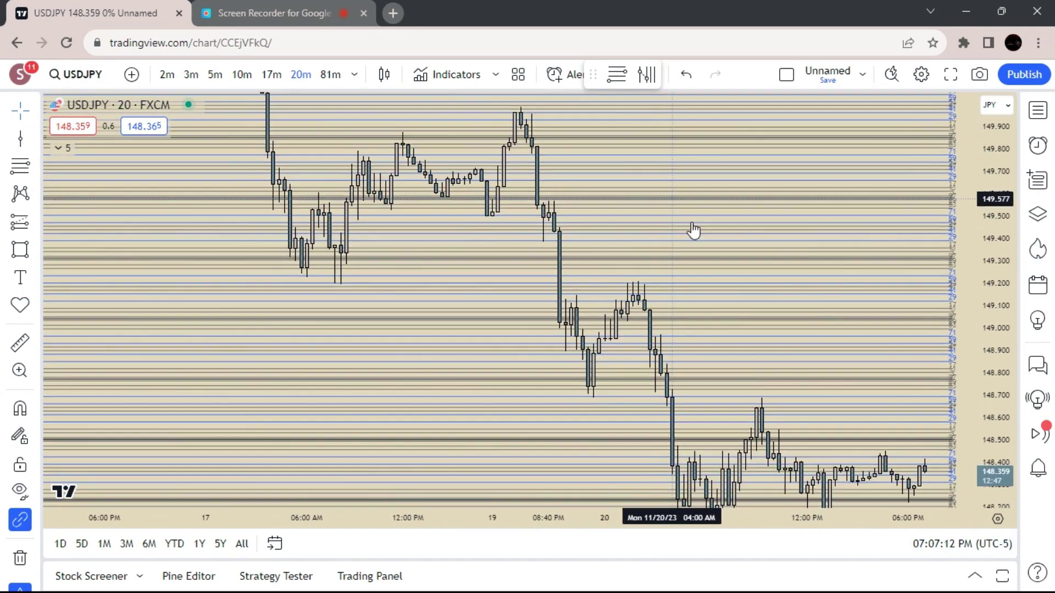
{"action": "left_click_drag", "start_coordinate": [818, 355], "coordinate": [627, 200]}
{"action": "left_click_drag", "start_coordinate": [1006, 417], "coordinate": [961, 224]}
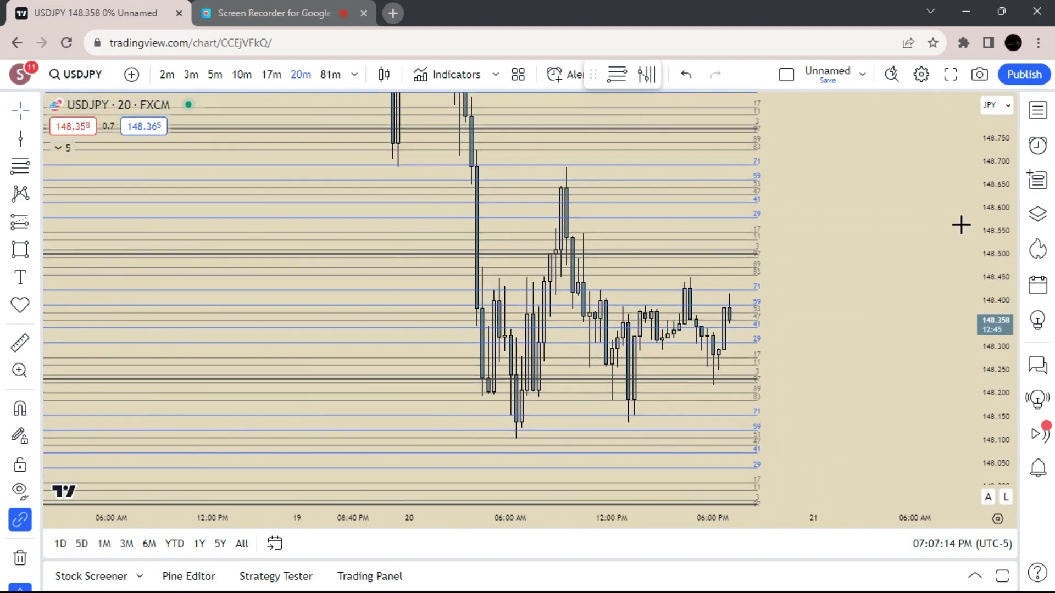
{"action": "scroll", "coordinate": [750, 328], "scroll_direction": "up", "scroll_amount": 4}
{"action": "left_click_drag", "start_coordinate": [734, 340], "coordinate": [969, 352]}
{"action": "scroll", "coordinate": [804, 275], "scroll_direction": "up", "scroll_amount": 1}
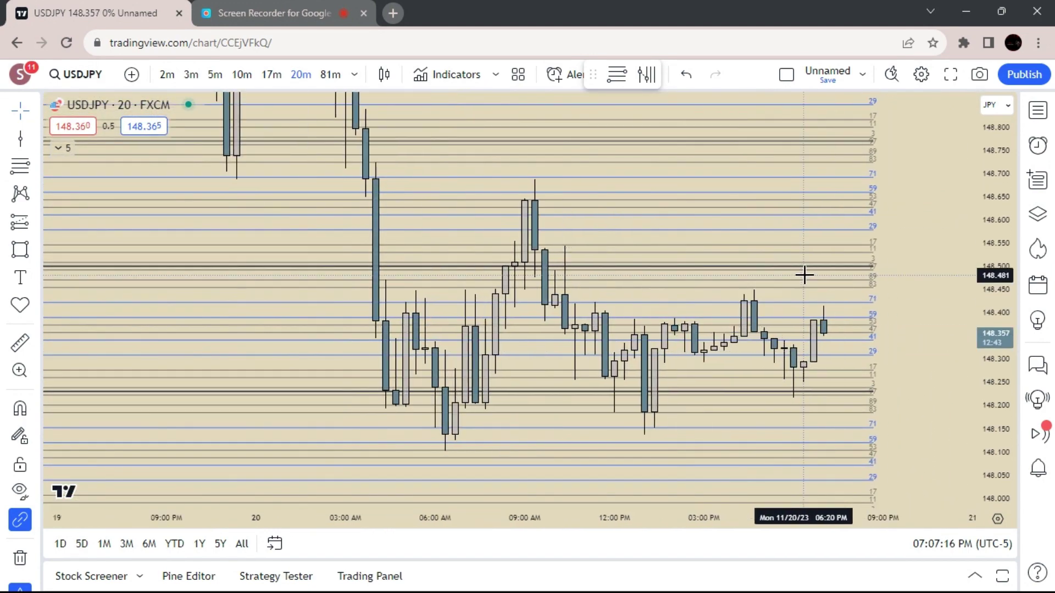
Search the 20-minute USDJPY history back to the November 15 and 16 swing highs for a retracement setup.
{"action": "left_click_drag", "start_coordinate": [582, 245], "coordinate": [883, 372]}
{"action": "scroll", "coordinate": [882, 372], "scroll_direction": "down", "scroll_amount": 3}
{"action": "left_click_drag", "start_coordinate": [736, 194], "coordinate": [874, 399]}
{"action": "left_click_drag", "start_coordinate": [844, 201], "coordinate": [886, 442]}
{"action": "left_click_drag", "start_coordinate": [801, 296], "coordinate": [878, 328]}
{"action": "scroll", "coordinate": [862, 317], "scroll_direction": "up", "scroll_amount": 1}
{"action": "scroll", "coordinate": [862, 317], "scroll_direction": "up", "scroll_amount": 1}
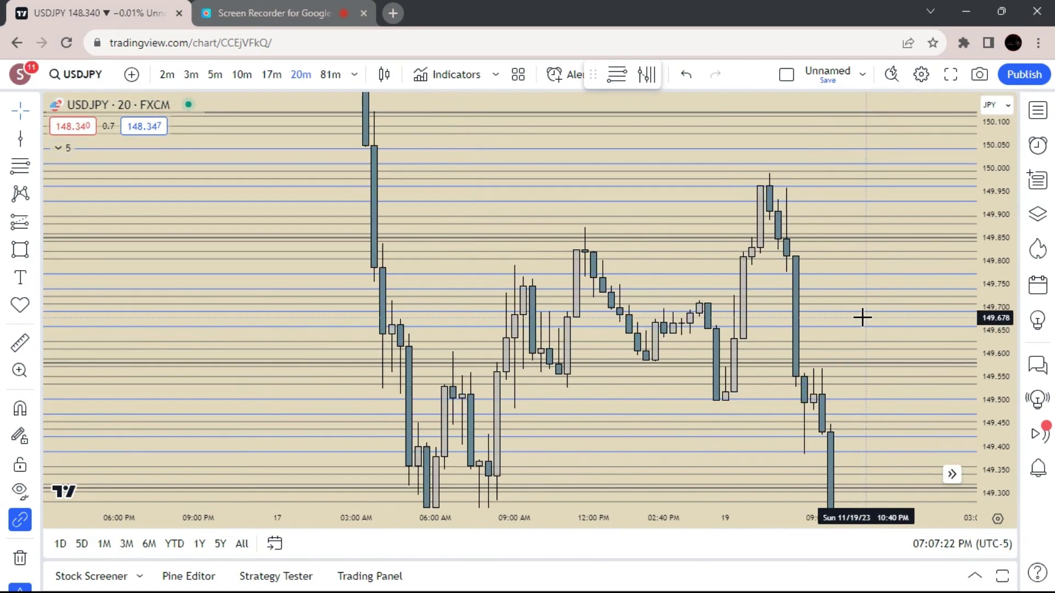
{"action": "scroll", "coordinate": [862, 316], "scroll_direction": "down", "scroll_amount": 5}
{"action": "left_click_drag", "start_coordinate": [662, 268], "coordinate": [794, 492]}
{"action": "left_click_drag", "start_coordinate": [754, 244], "coordinate": [905, 395]}
{"action": "left_click_drag", "start_coordinate": [980, 429], "coordinate": [980, 258]}
{"action": "scroll", "coordinate": [925, 266], "scroll_direction": "up", "scroll_amount": 3}
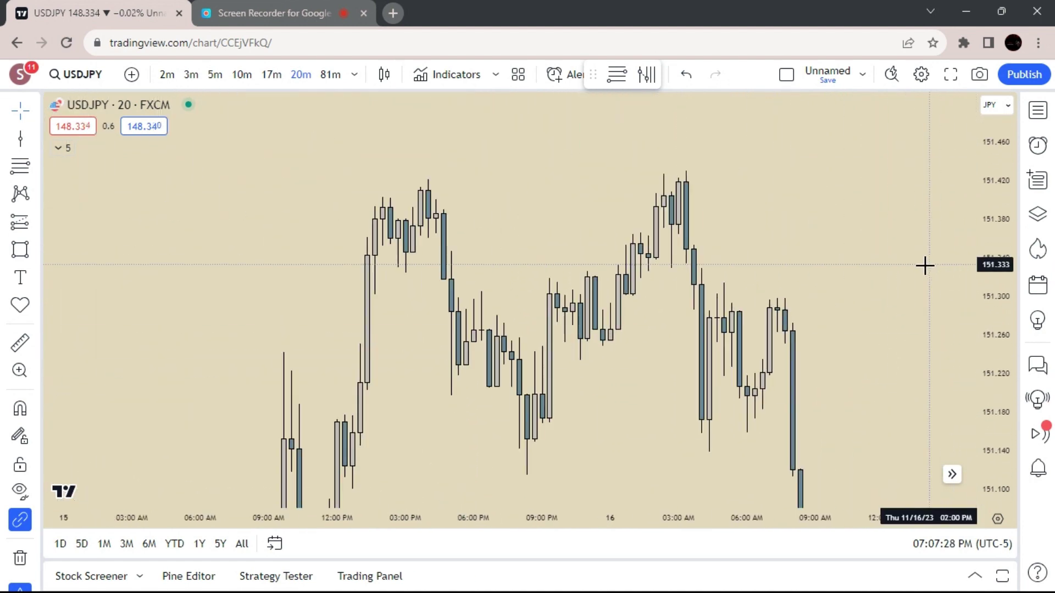
Draw an orange rectangle zone from about 151.293 to 151.301, spanning 12:00 AM to about 09:20 AM on November 16.
{"action": "scroll", "coordinate": [870, 309], "scroll_direction": "up", "scroll_amount": 2}
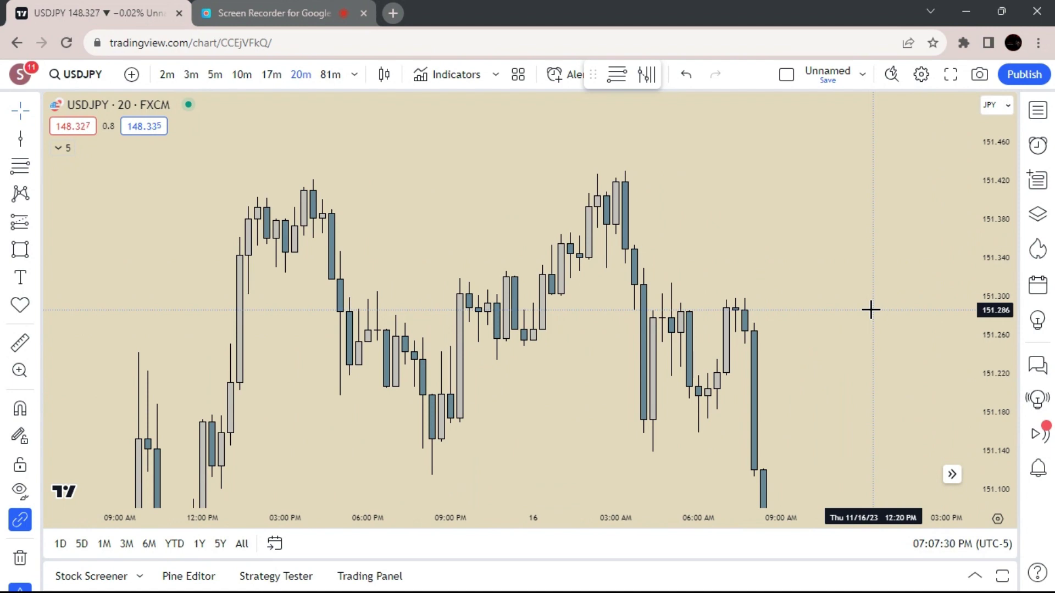
{"action": "scroll", "coordinate": [871, 310], "scroll_direction": "up", "scroll_amount": 3}
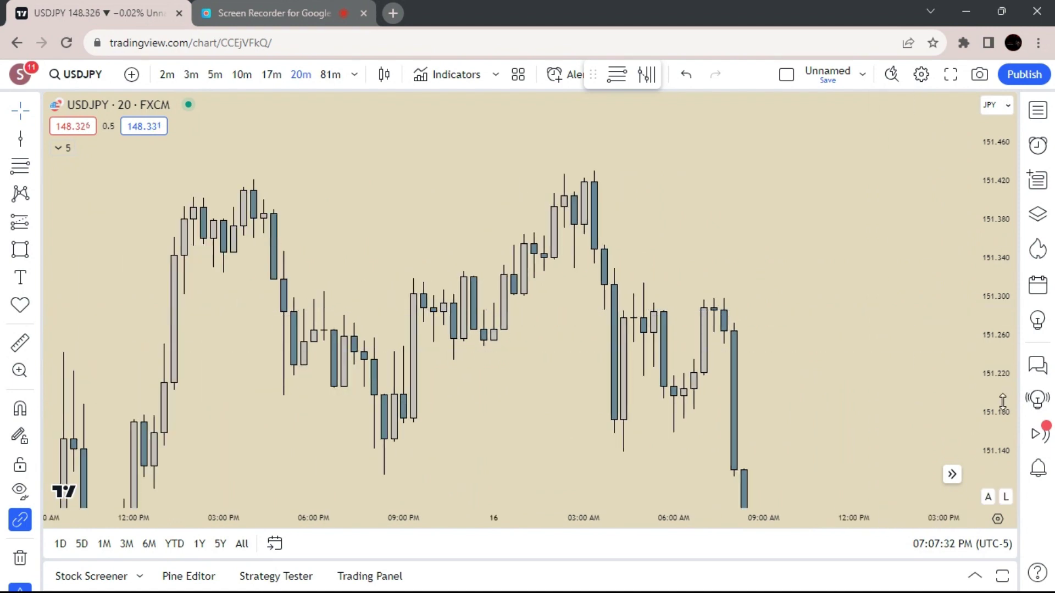
{"action": "left_click_drag", "start_coordinate": [991, 340], "coordinate": [990, 271]}
{"action": "scroll", "coordinate": [819, 258], "scroll_direction": "up", "scroll_amount": 1}
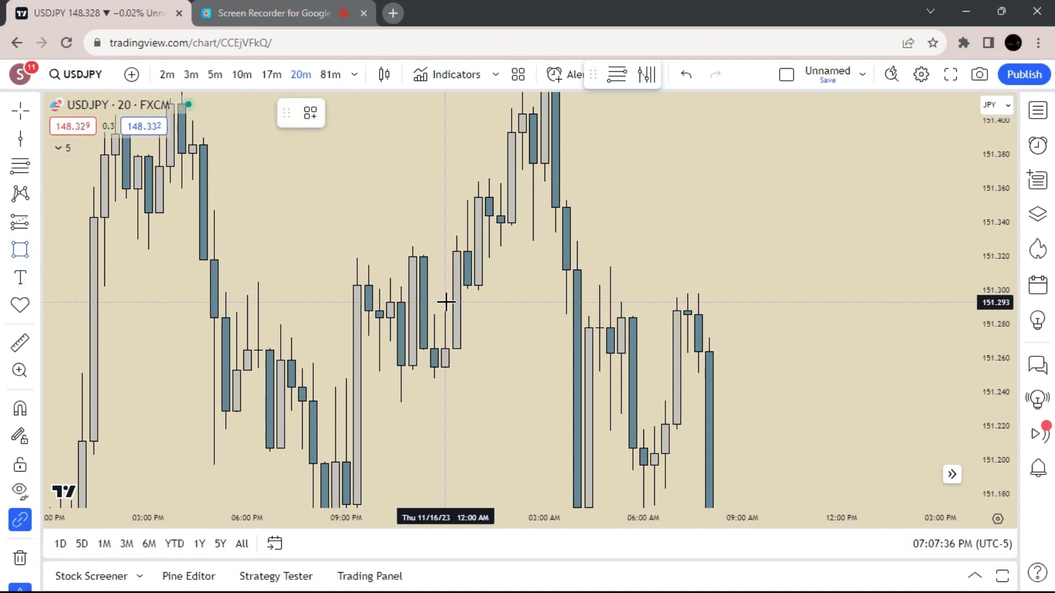
{"action": "left_click_drag", "start_coordinate": [444, 304], "coordinate": [803, 286]}
{"action": "left_click", "coordinate": [764, 226]}
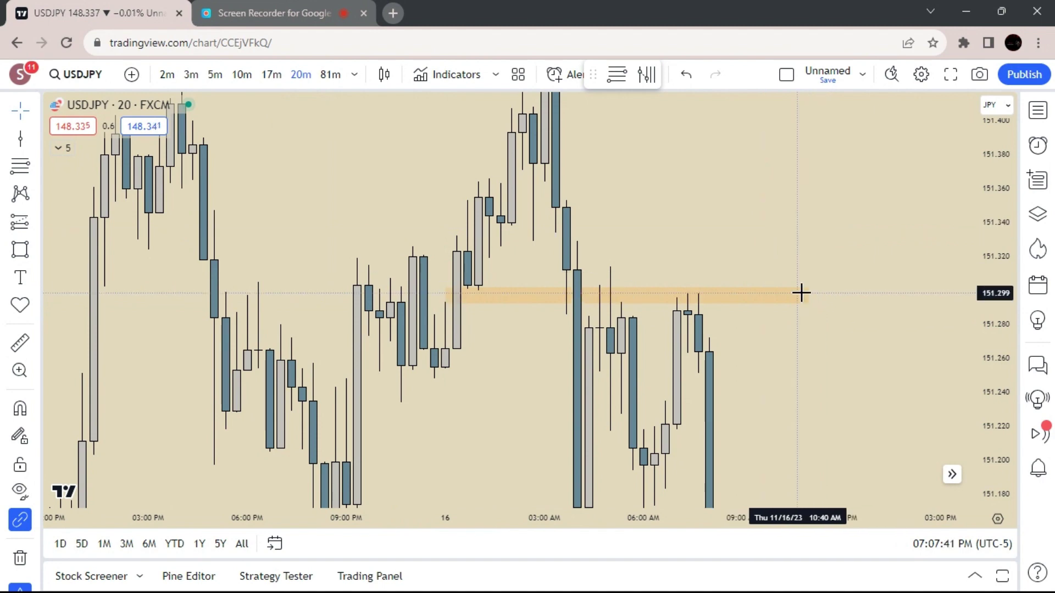
{"action": "left_click_drag", "start_coordinate": [808, 293], "coordinate": [753, 287]}
{"action": "scroll", "coordinate": [688, 222], "scroll_direction": "down", "scroll_amount": 2}
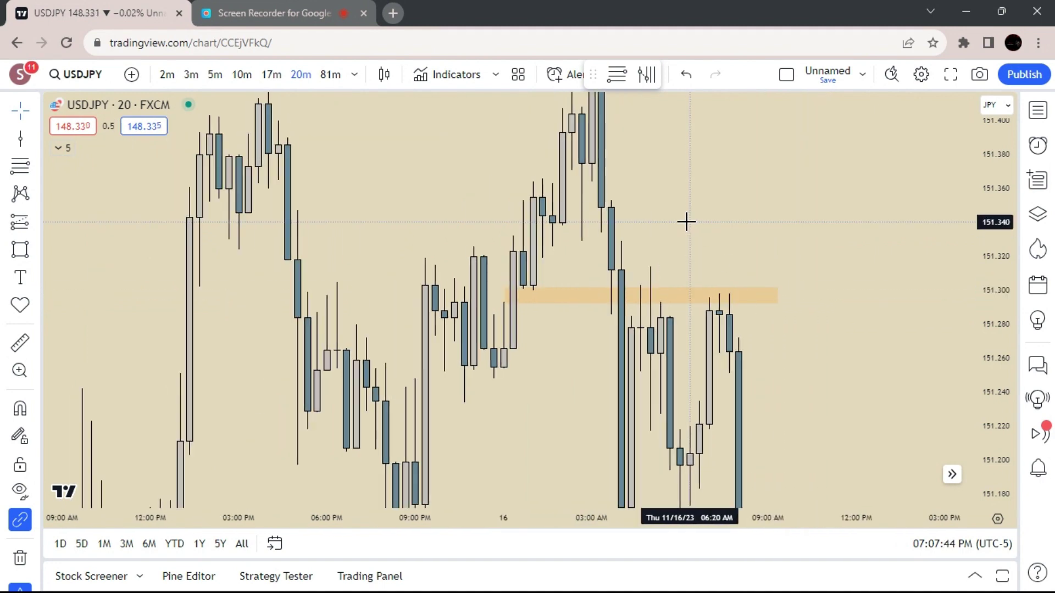
{"action": "scroll", "coordinate": [686, 221], "scroll_direction": "up", "scroll_amount": 2}
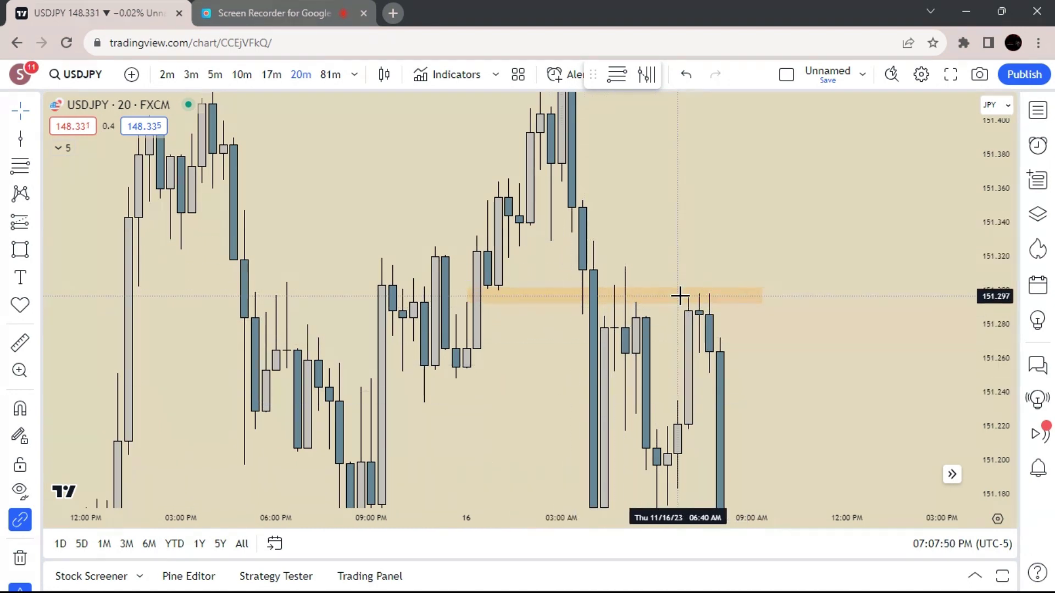
Set the USDJPY chart interval to 3 minutes and display the November 16 price action around the orange zone.
{"action": "type", "text": "3"}
{"action": "key", "text": "Return"}
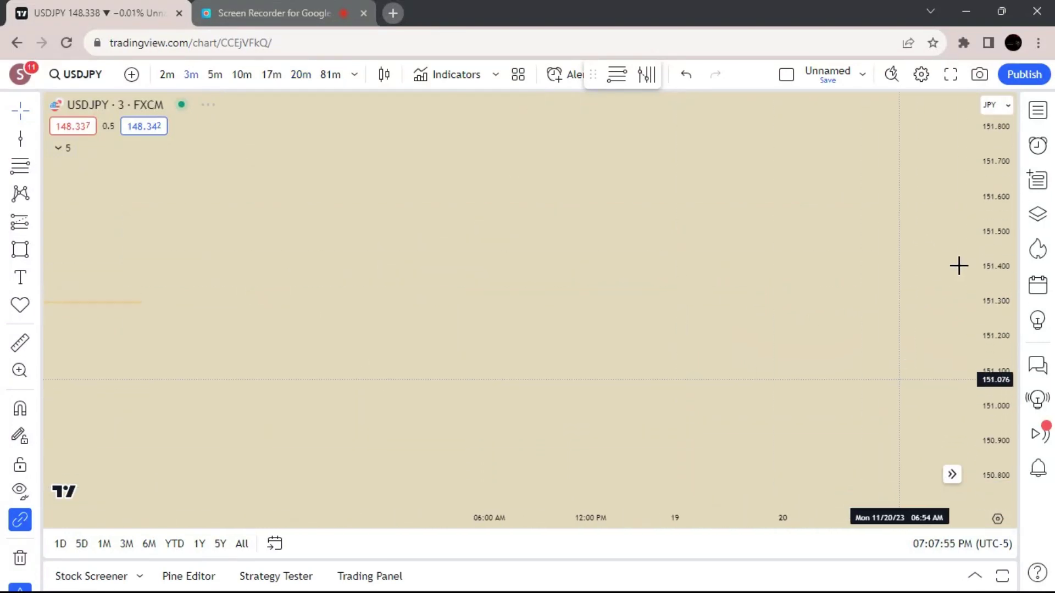
{"action": "left_click_drag", "start_coordinate": [654, 379], "coordinate": [1033, 182]}
{"action": "scroll", "coordinate": [932, 219], "scroll_direction": "up", "scroll_amount": 3}
{"action": "scroll", "coordinate": [932, 218], "scroll_direction": "up", "scroll_amount": 10}
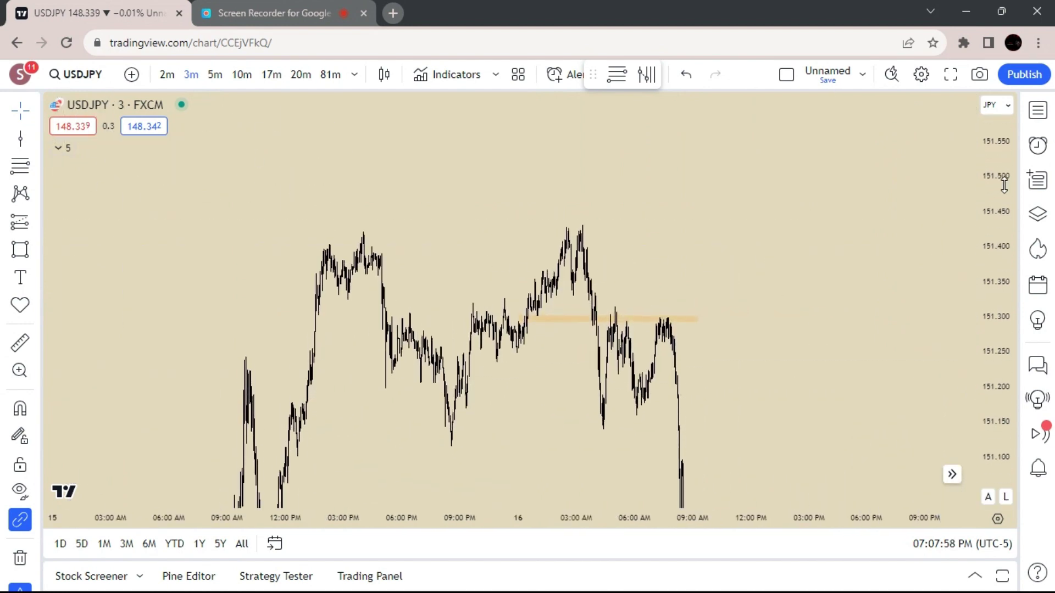
{"action": "scroll", "coordinate": [941, 370], "scroll_direction": "left", "scroll_amount": 5}
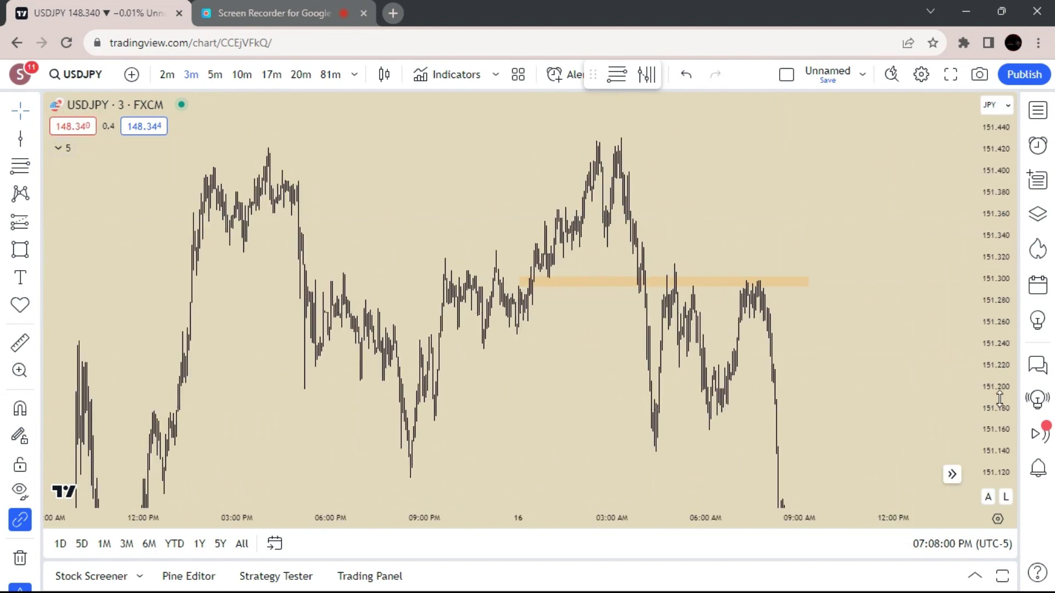
{"action": "scroll", "coordinate": [899, 263], "scroll_direction": "up", "scroll_amount": 8}
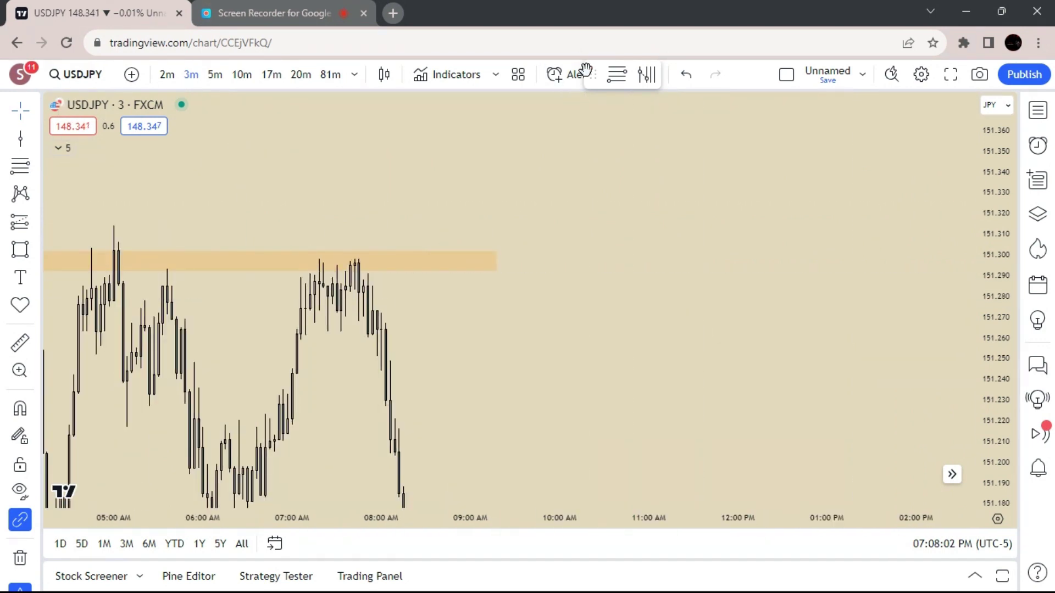
{"action": "left_click_drag", "start_coordinate": [418, 185], "coordinate": [796, 163]}
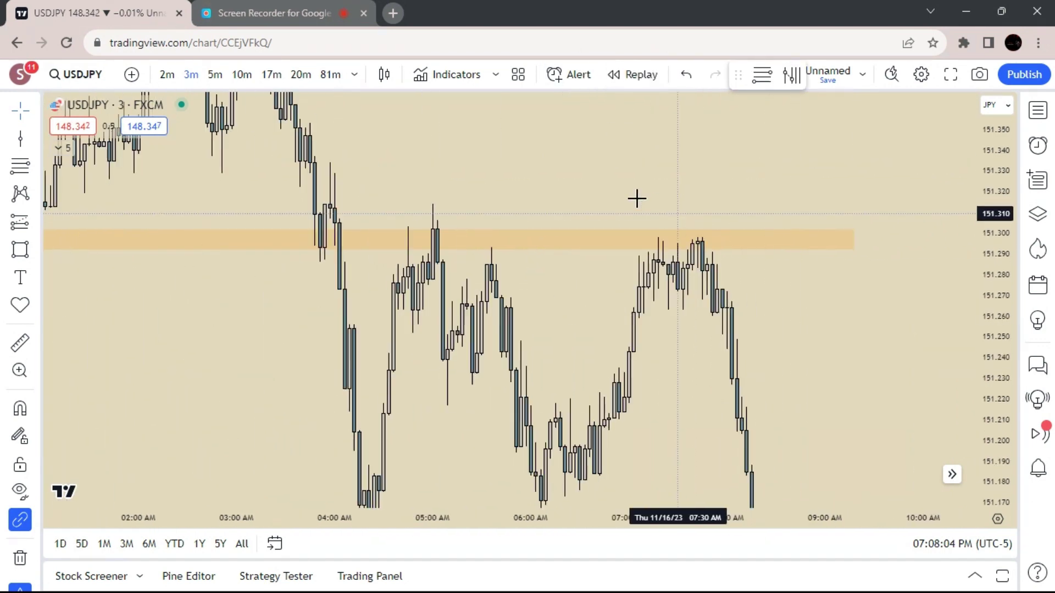
Start Bar Replay on the 3-minute USDJPY chart from November 16 at 08:39 AM.
{"action": "left_click", "coordinate": [429, 243]}
{"action": "scroll", "coordinate": [669, 236], "scroll_direction": "down", "scroll_amount": 1}
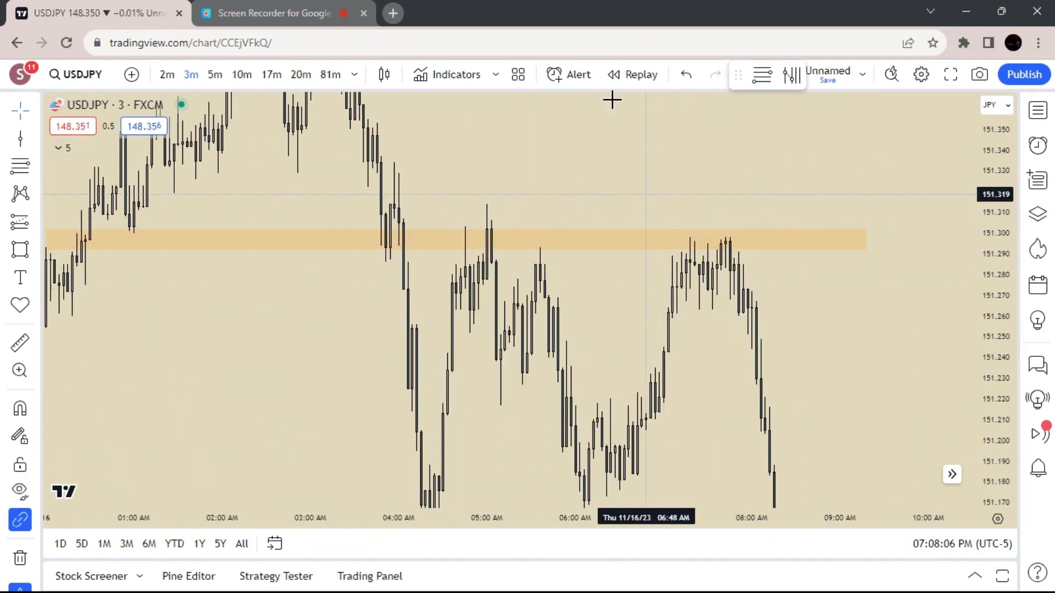
{"action": "left_click", "coordinate": [641, 84]}
{"action": "left_click", "coordinate": [810, 144]}
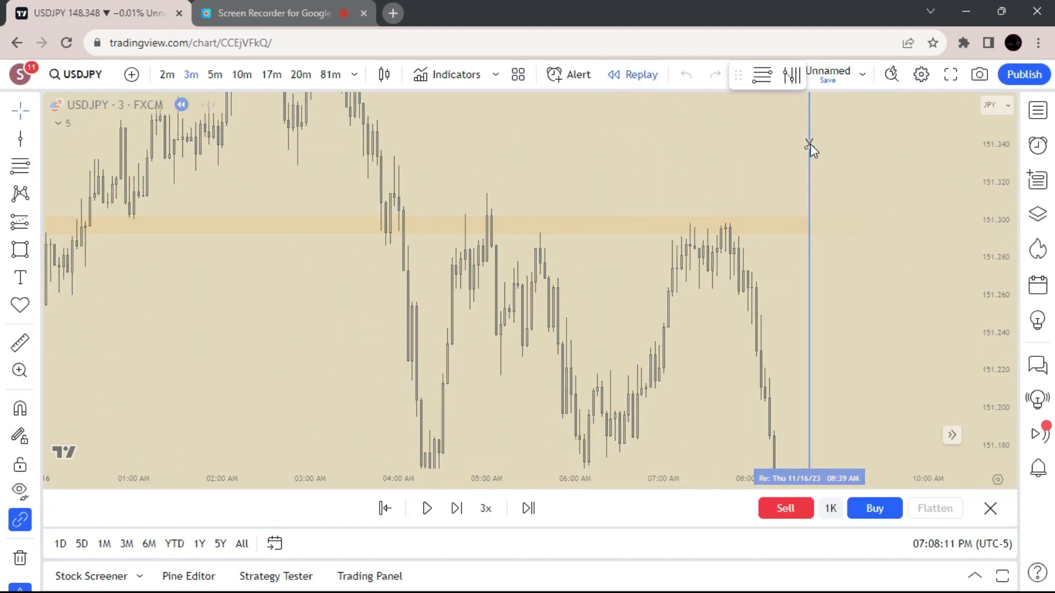
Examine the retracement into the orange zone and the following 3-minute USDJPY move, and exit Bar Replay.
{"action": "left_click_drag", "start_coordinate": [809, 144], "coordinate": [642, 176]}
{"action": "scroll", "coordinate": [642, 175], "scroll_direction": "up", "scroll_amount": 1}
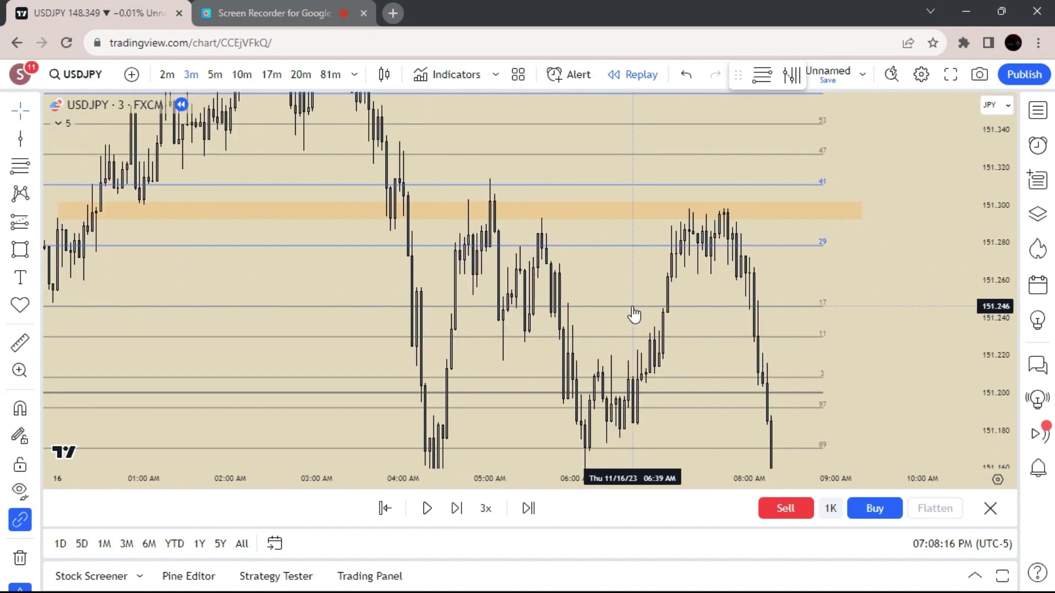
{"action": "scroll", "coordinate": [633, 306], "scroll_direction": "down", "scroll_amount": 1}
{"action": "scroll", "coordinate": [737, 223], "scroll_direction": "up", "scroll_amount": 1}
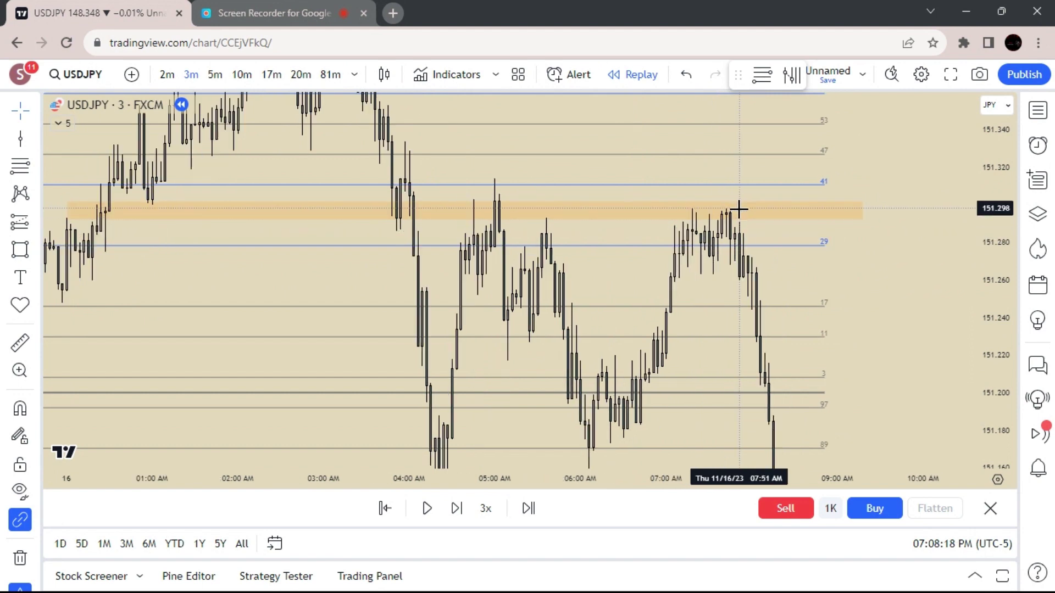
{"action": "left_click_drag", "start_coordinate": [794, 296], "coordinate": [779, 222]}
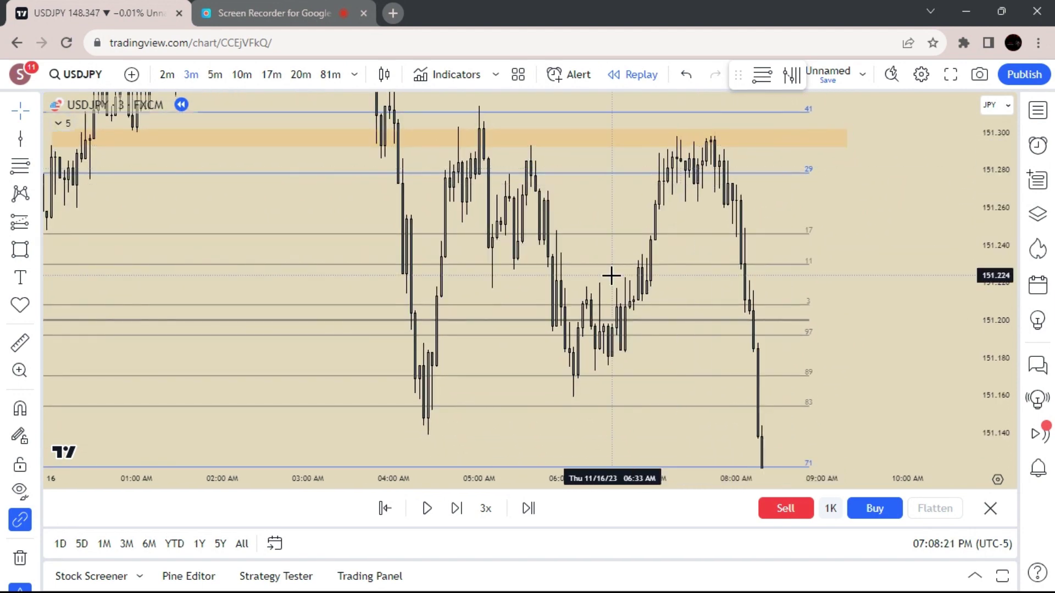
{"action": "left_click_drag", "start_coordinate": [607, 260], "coordinate": [587, 173]}
{"action": "left_click_drag", "start_coordinate": [992, 200], "coordinate": [980, 305]}
{"action": "left_click_drag", "start_coordinate": [938, 319], "coordinate": [871, 169]}
{"action": "left_click_drag", "start_coordinate": [882, 246], "coordinate": [901, 451]}
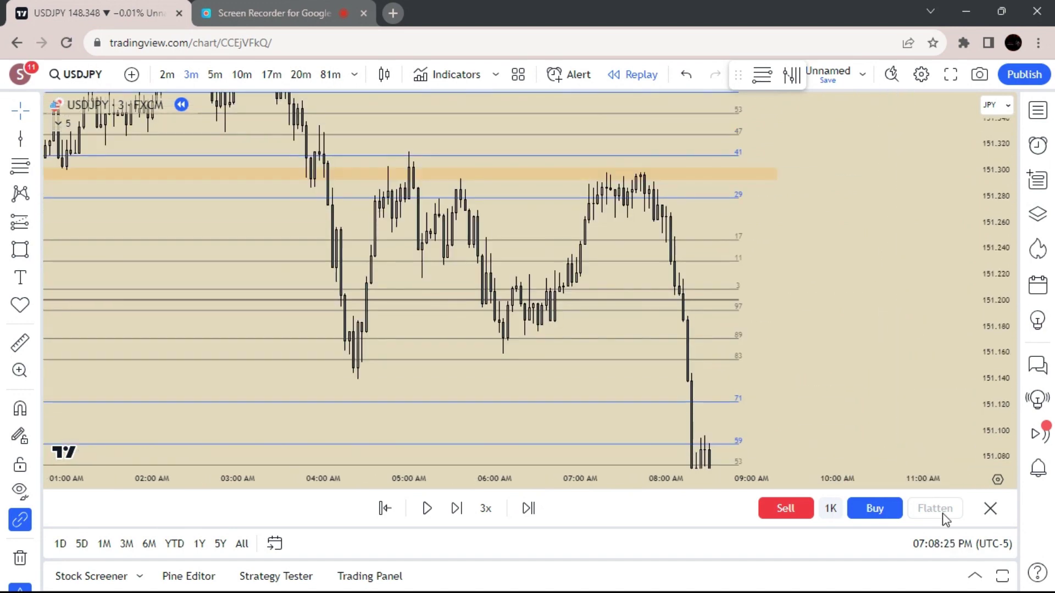
{"action": "left_click", "coordinate": [983, 509]}
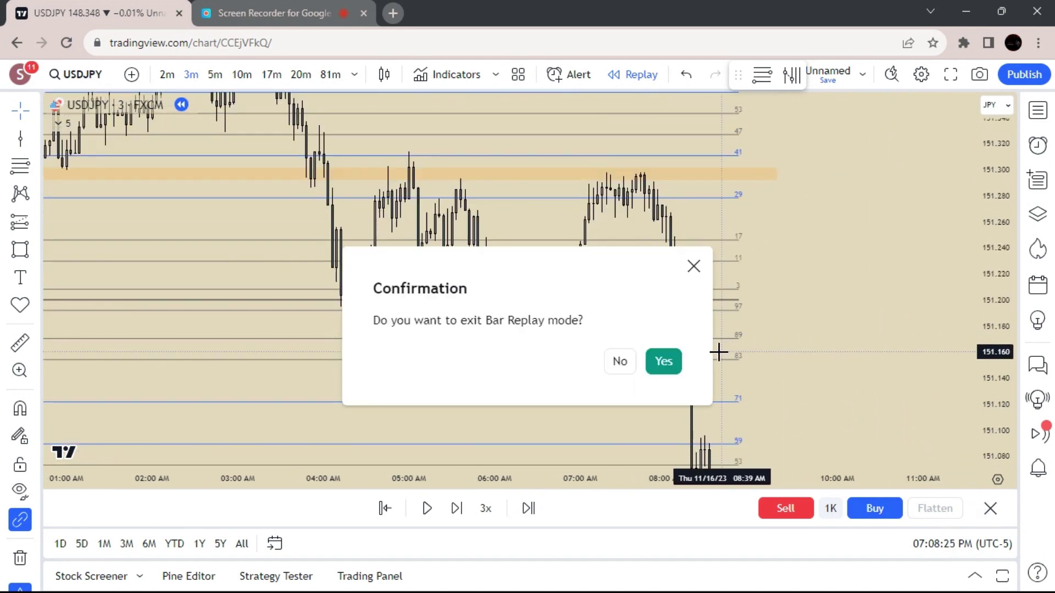
{"action": "left_click", "coordinate": [674, 362]}
Switch the chart to the FXCM EURUSD pair and set its interval to 20 minutes.
{"action": "type", "text": "E"}
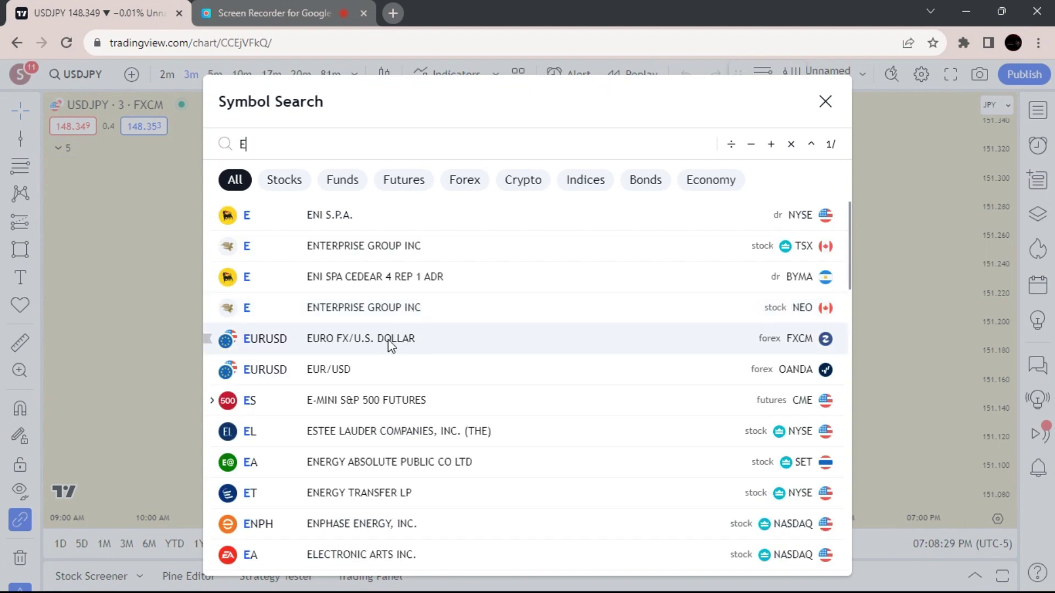
{"action": "left_click", "coordinate": [388, 338]}
{"action": "type", "text": "2"}
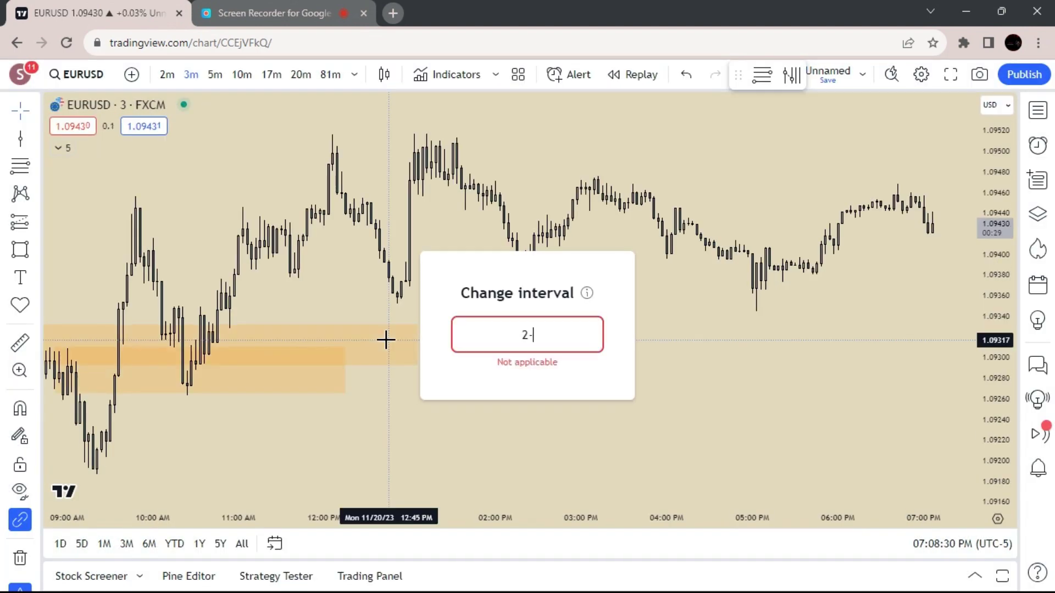
{"action": "type", "text": "-"}
{"action": "key", "text": "BackSpace"}
{"action": "type", "text": "0"}
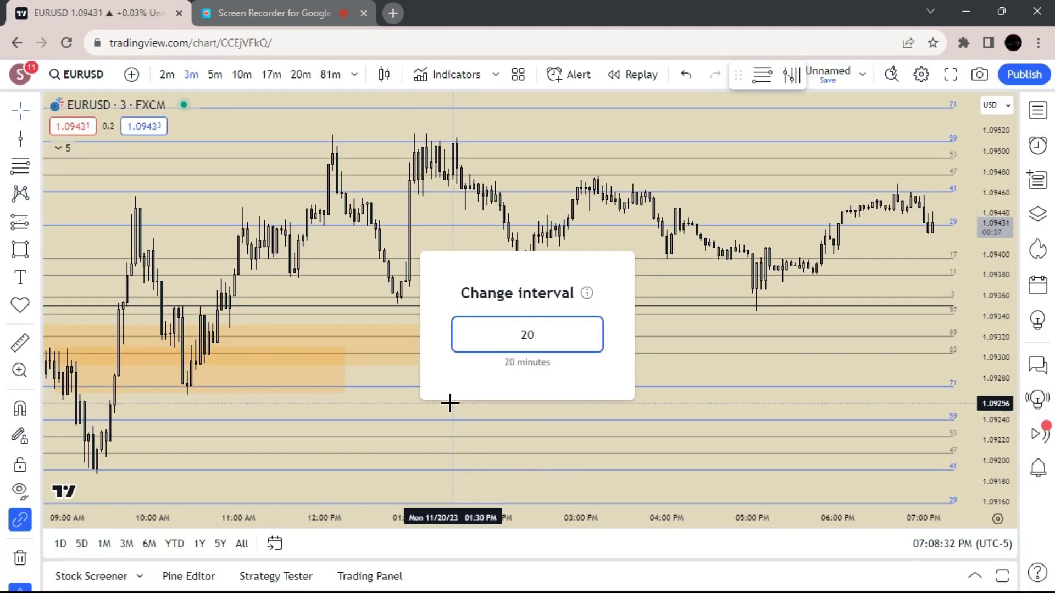
{"action": "key", "text": "Return"}
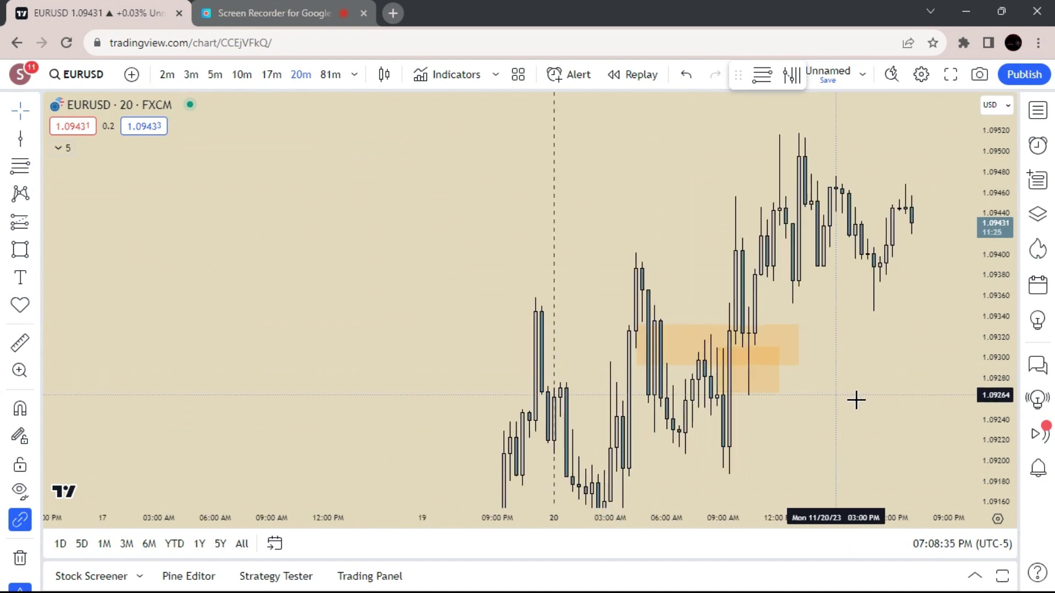
Delete the two overlapping orange rectangle zones on the November 20 EURUSD price action.
{"action": "left_click_drag", "start_coordinate": [860, 401], "coordinate": [725, 291], "text": "ctrl"}
{"action": "key", "text": "Delete"}
{"action": "scroll", "coordinate": [725, 318], "scroll_direction": "up", "scroll_amount": 2}
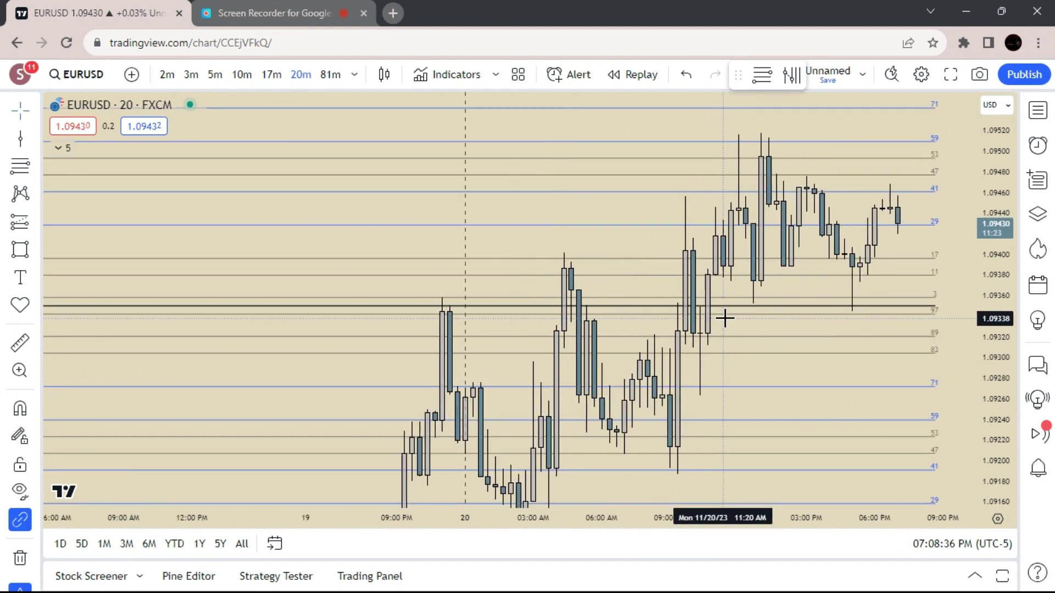
Examine the 20-minute EURUSD swing highs and pullbacks from late November 19 through November 20.
{"action": "left_click_drag", "start_coordinate": [805, 431], "coordinate": [758, 265]}
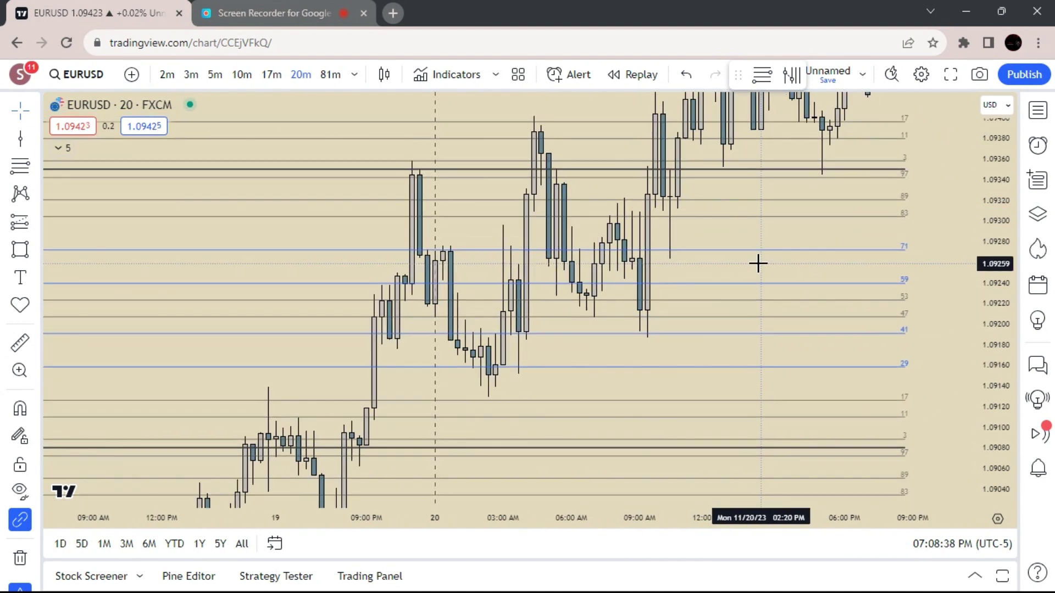
{"action": "scroll", "coordinate": [758, 264], "scroll_direction": "down", "scroll_amount": 1}
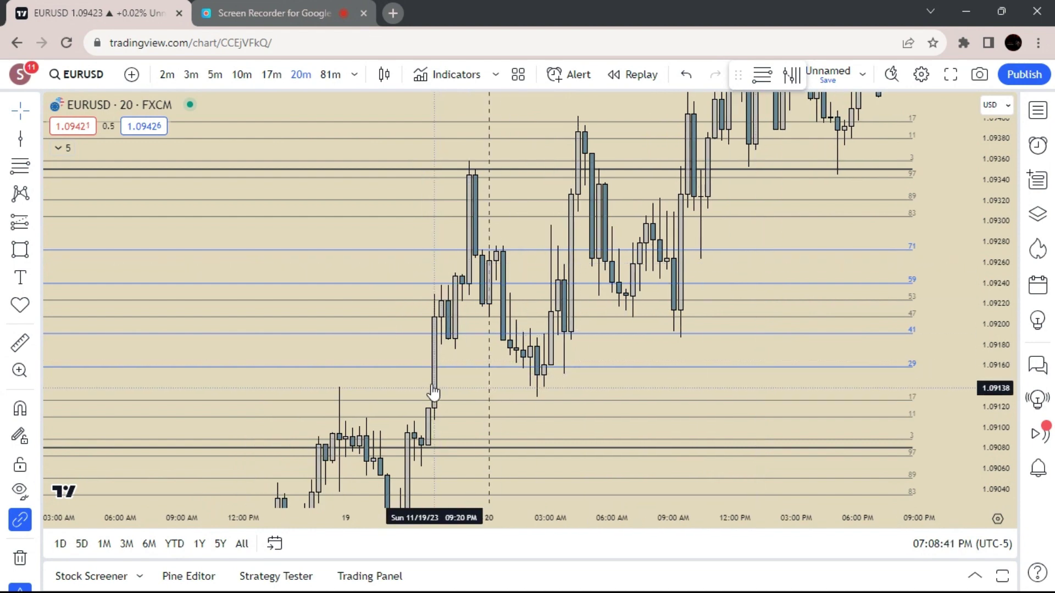
{"action": "left_click_drag", "start_coordinate": [758, 315], "coordinate": [722, 403]}
{"action": "scroll", "coordinate": [709, 318], "scroll_direction": "up", "scroll_amount": 4}
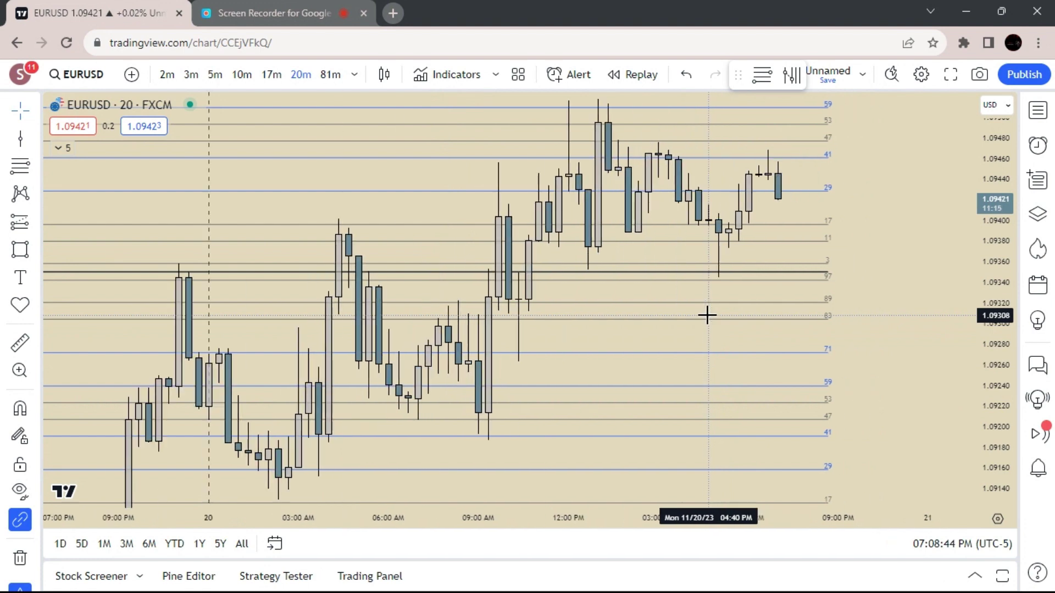
{"action": "left_click_drag", "start_coordinate": [860, 337], "coordinate": [1019, 343]}
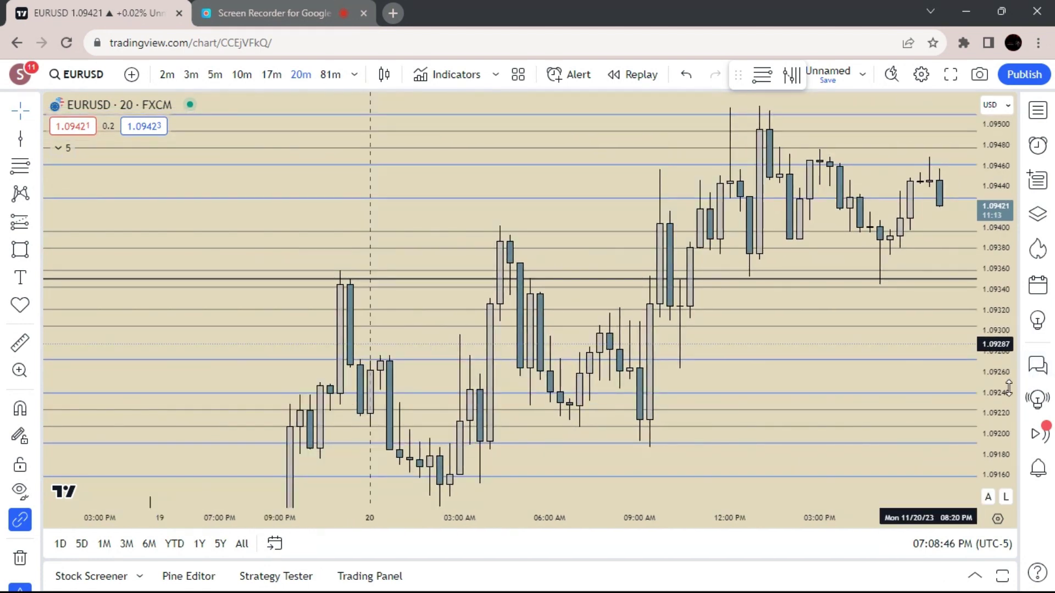
{"action": "left_click_drag", "start_coordinate": [1009, 387], "coordinate": [1007, 363]}
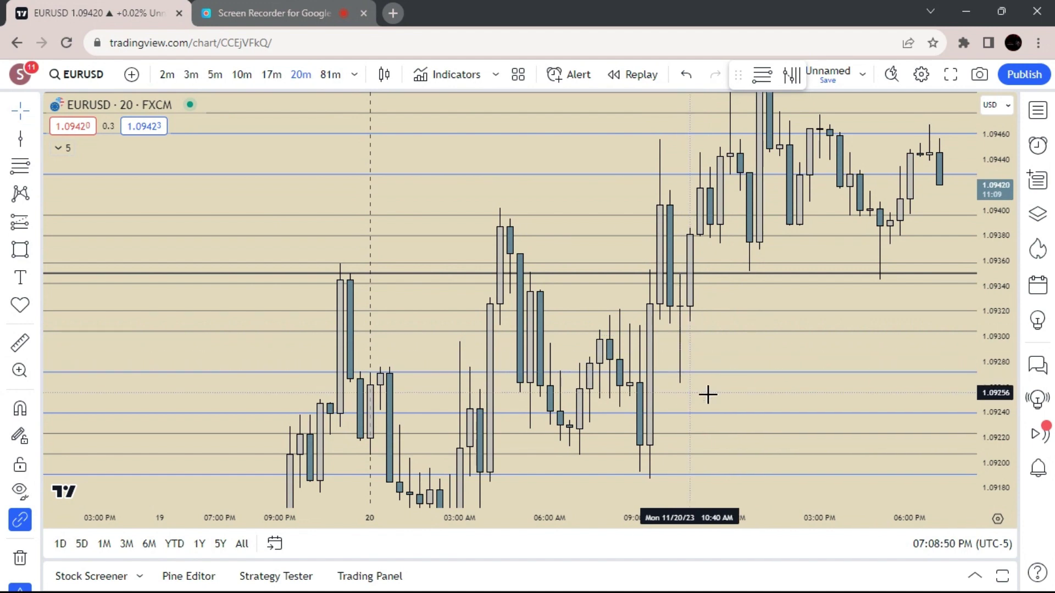
Examine the 20-minute EURUSD swings and pullbacks backwards from November 20 to November 17.
{"action": "left_click_drag", "start_coordinate": [797, 409], "coordinate": [768, 414]}
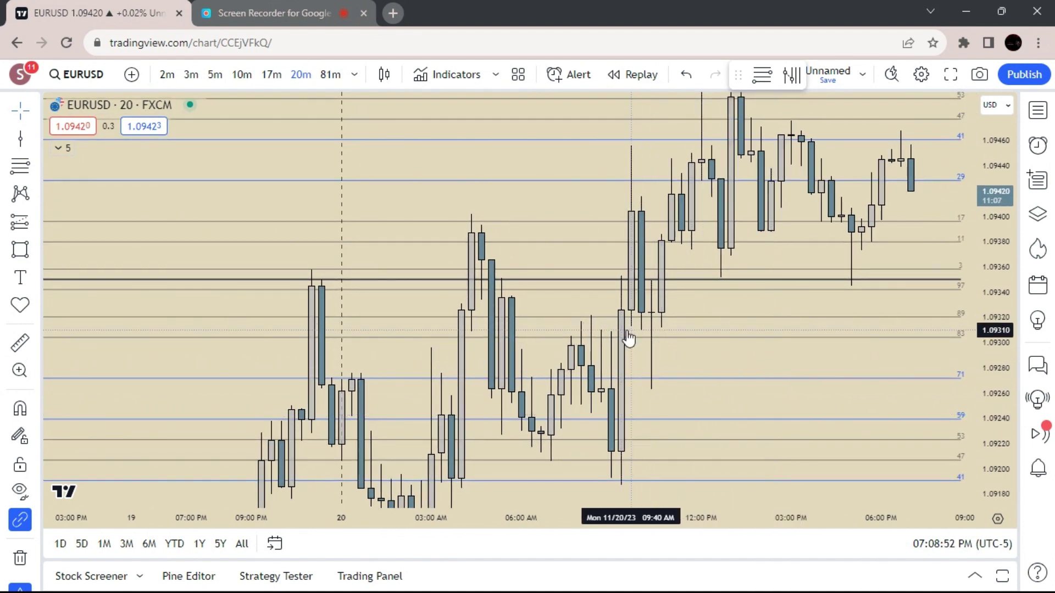
{"action": "scroll", "coordinate": [701, 351], "scroll_direction": "down", "scroll_amount": 2}
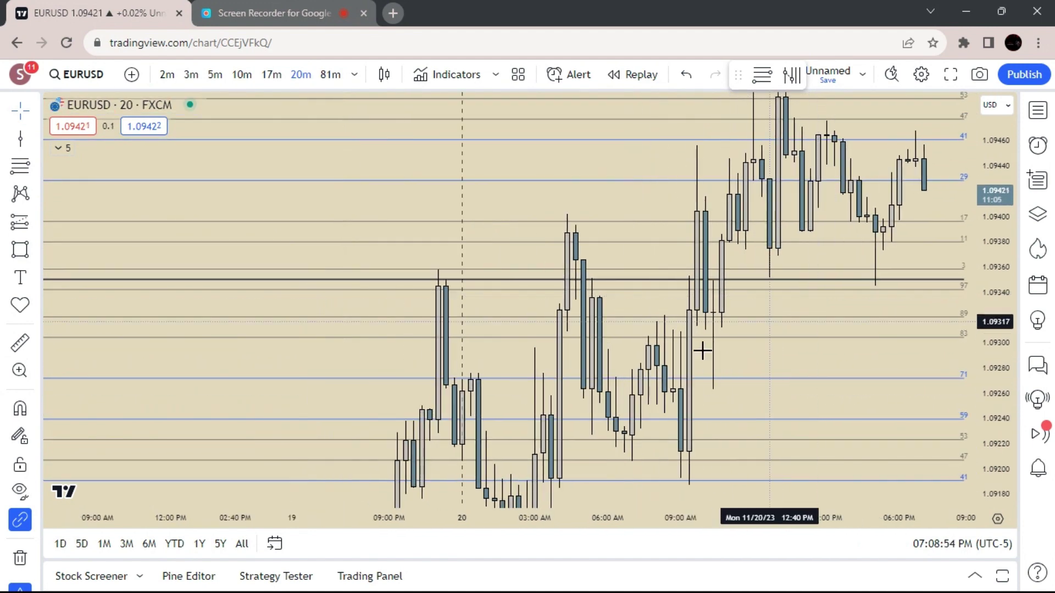
{"action": "left_click_drag", "start_coordinate": [535, 316], "coordinate": [563, 112]}
{"action": "left_click_drag", "start_coordinate": [493, 313], "coordinate": [612, 227]}
{"action": "scroll", "coordinate": [581, 360], "scroll_direction": "down", "scroll_amount": 3}
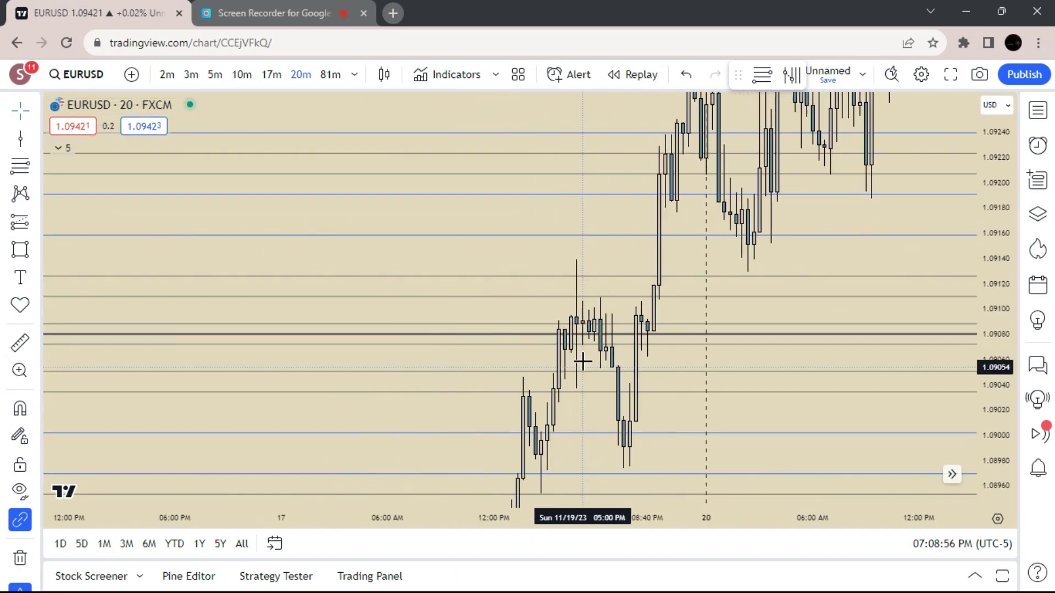
{"action": "left_click_drag", "start_coordinate": [582, 357], "coordinate": [681, 152]}
{"action": "left_click_drag", "start_coordinate": [560, 293], "coordinate": [698, 108]}
{"action": "left_click_drag", "start_coordinate": [988, 235], "coordinate": [934, 419]}
{"action": "left_click_drag", "start_coordinate": [678, 416], "coordinate": [806, 214]}
Examine the early November 17 EURUSD rally and the candle gap around 1.0860 for a retracement zone.
{"action": "scroll", "coordinate": [798, 249], "scroll_direction": "up", "scroll_amount": 2}
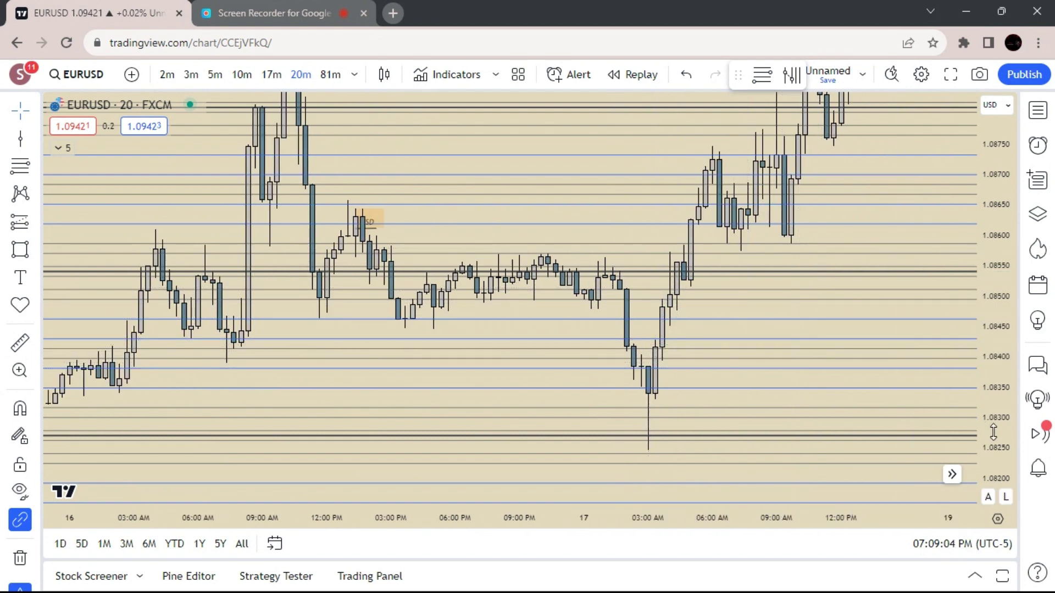
{"action": "left_click_drag", "start_coordinate": [993, 432], "coordinate": [994, 330]}
{"action": "scroll", "coordinate": [855, 253], "scroll_direction": "up", "scroll_amount": 2}
{"action": "left_click_drag", "start_coordinate": [855, 253], "coordinate": [850, 376]}
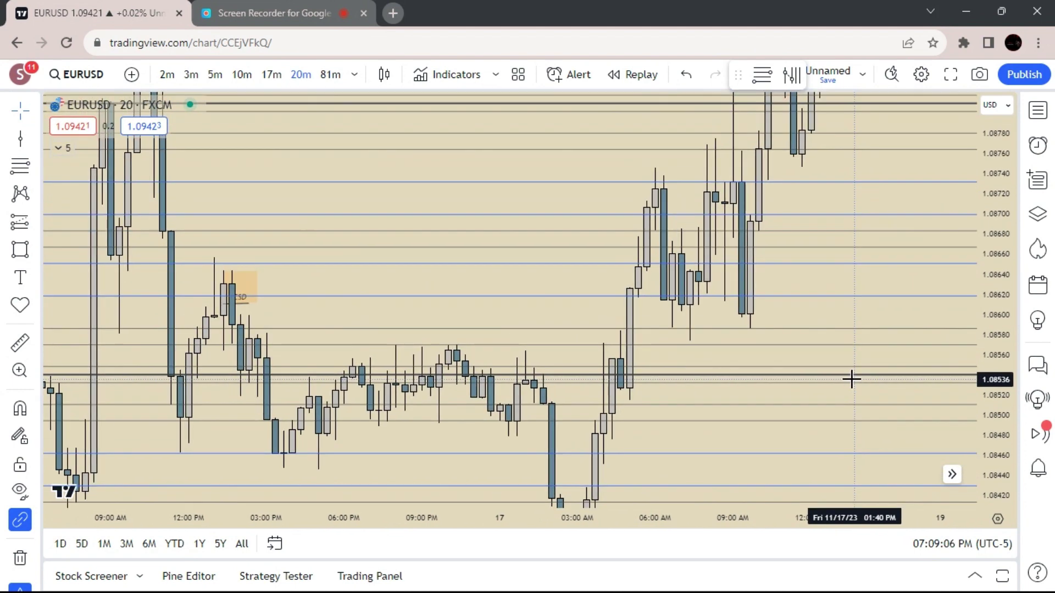
{"action": "scroll", "coordinate": [840, 365], "scroll_direction": "up", "scroll_amount": 1}
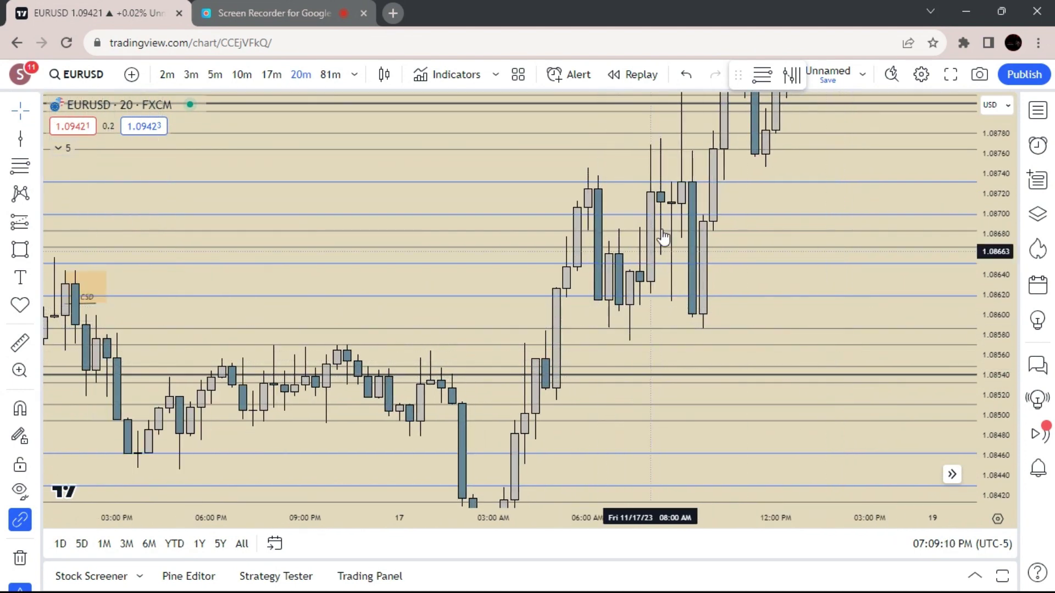
{"action": "left_click", "coordinate": [553, 326]}
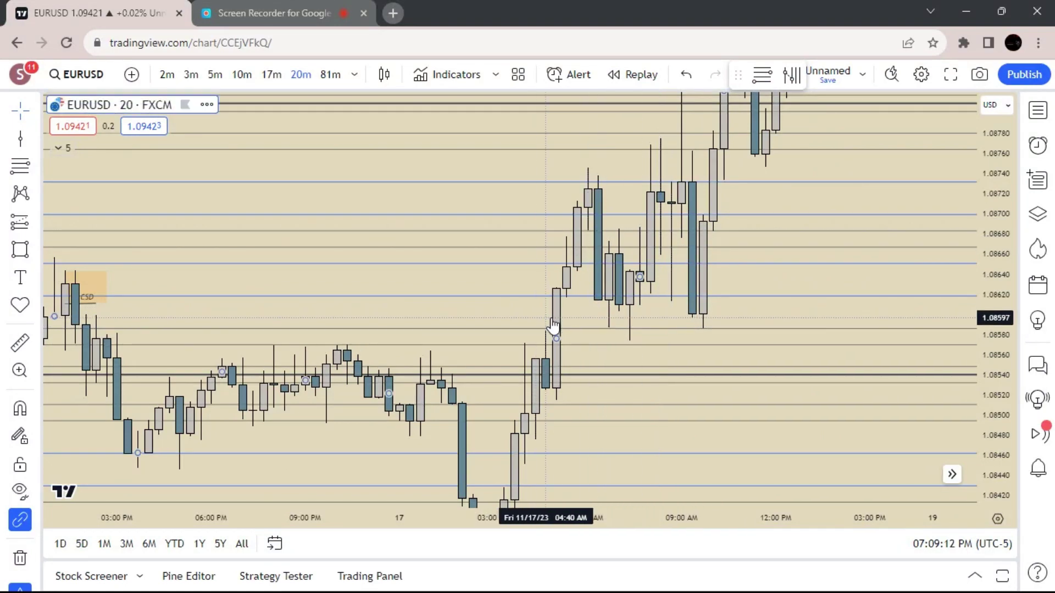
{"action": "left_click", "coordinate": [566, 303]}
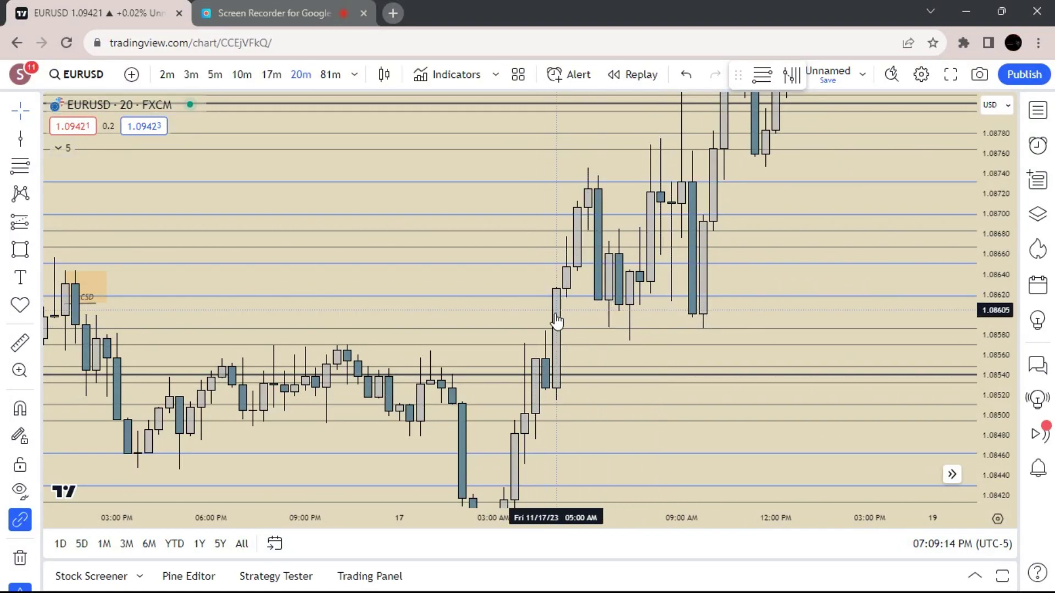
Try marking the November 17 zone between about 1.08583 and 1.08619 with a rectangle starting at 04:40 AM, and delete it.
{"action": "left_click", "coordinate": [27, 250]}
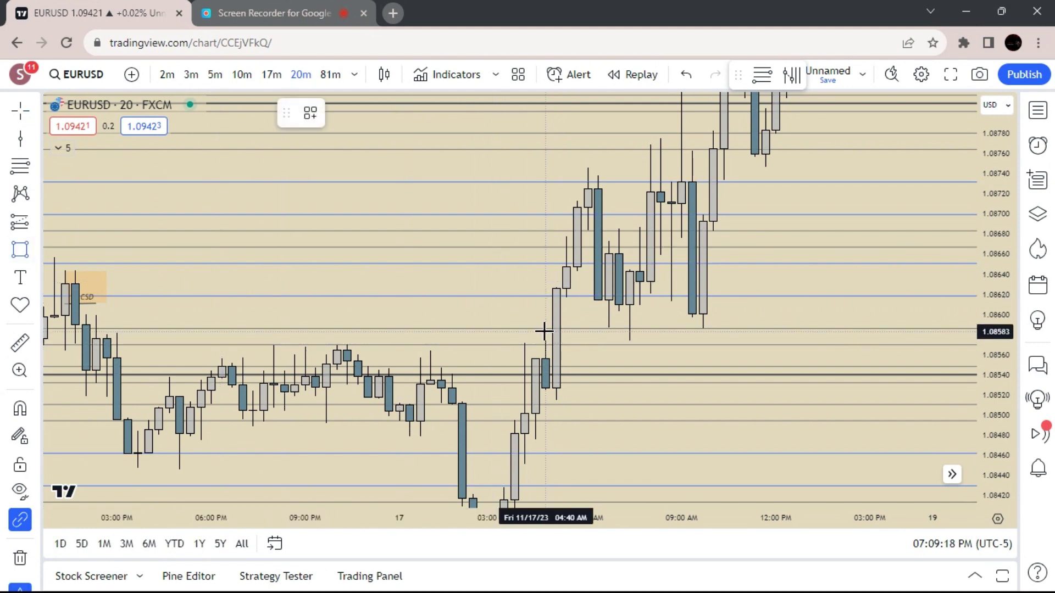
{"action": "left_click_drag", "start_coordinate": [544, 331], "coordinate": [733, 296]}
{"action": "left_click", "coordinate": [756, 265]}
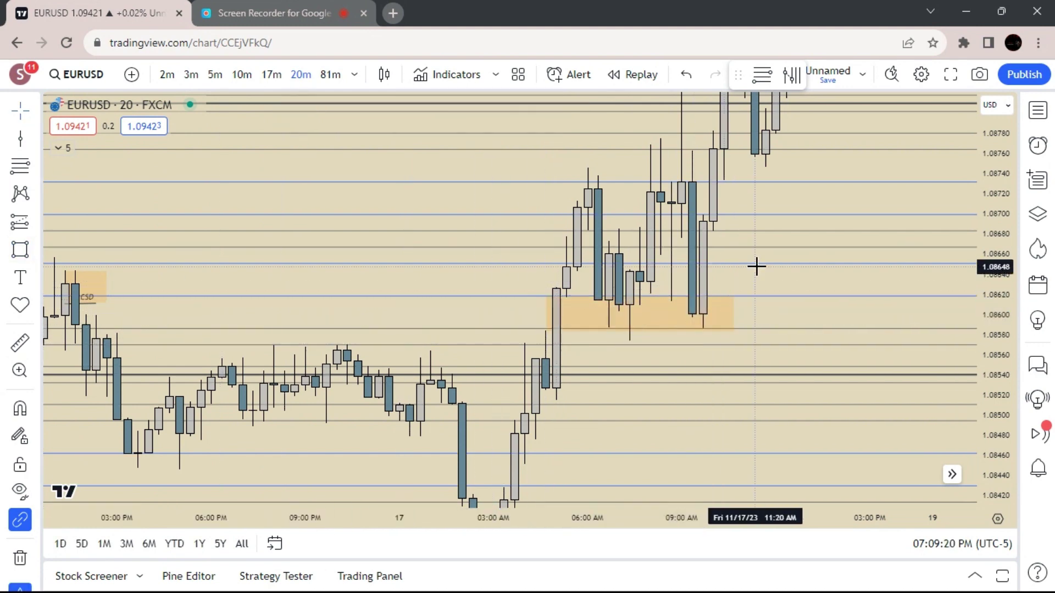
{"action": "left_click", "coordinate": [715, 304]}
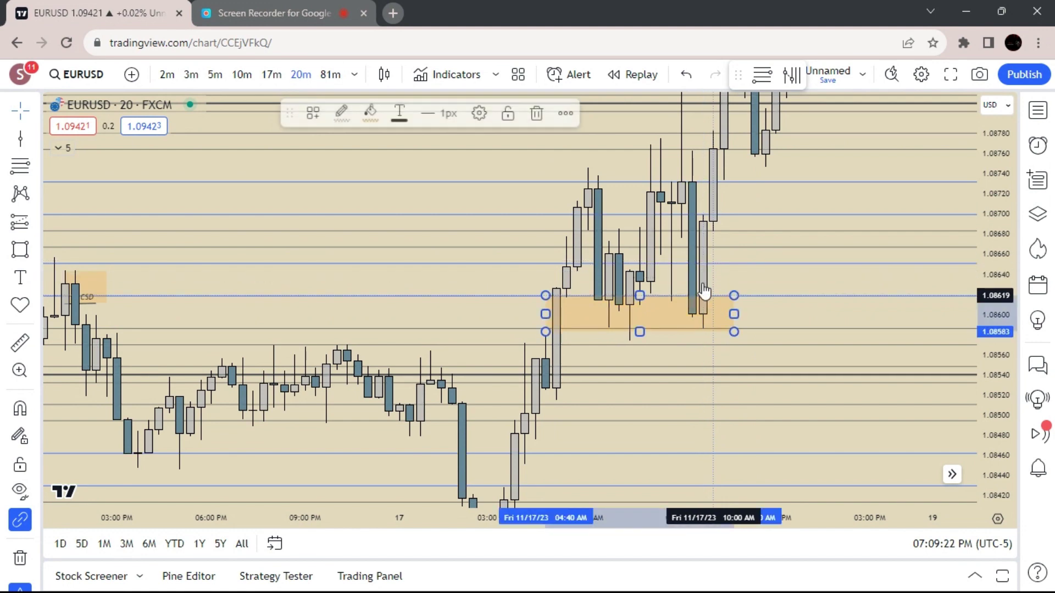
{"action": "left_click", "coordinate": [539, 113]}
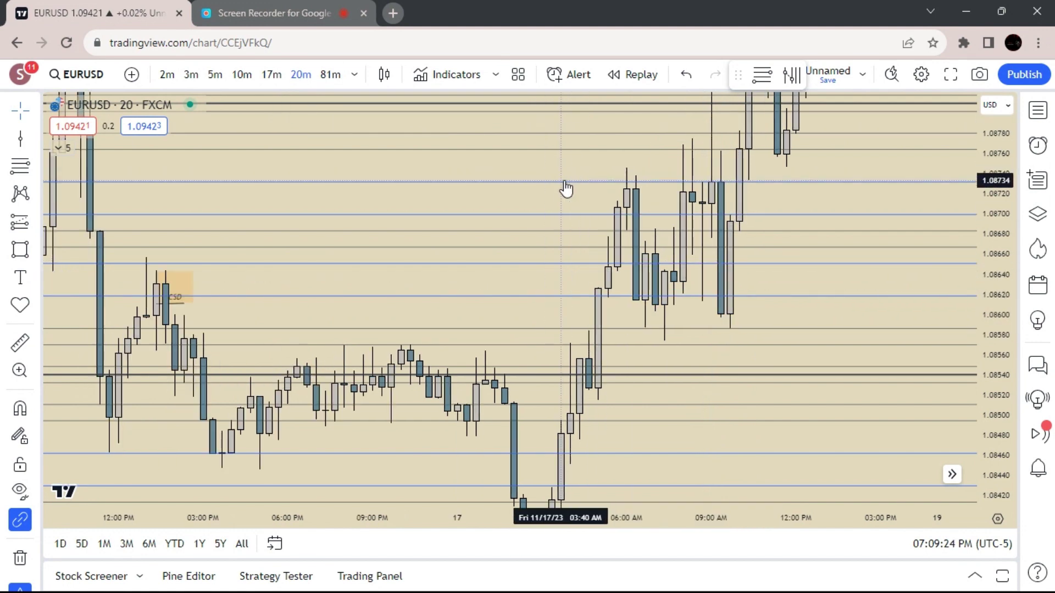
Draw a rectangle zone from about 1.08804 to 1.08815 on November 17, spanning 10:40 AM to 02:00 PM.
{"action": "left_click_drag", "start_coordinate": [567, 189], "coordinate": [412, 373]}
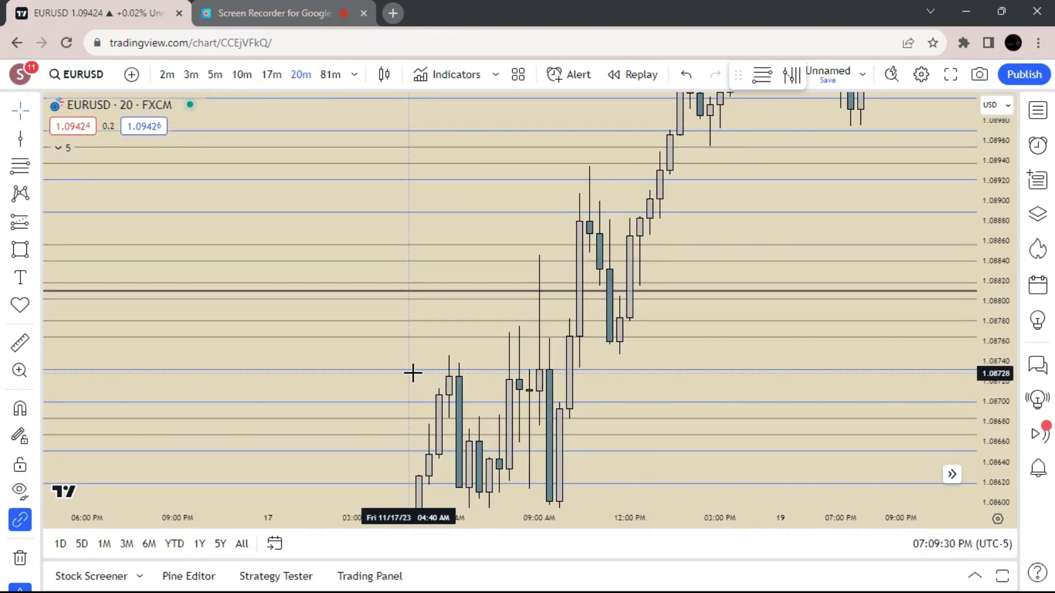
{"action": "scroll", "coordinate": [560, 302], "scroll_direction": "up", "scroll_amount": 3}
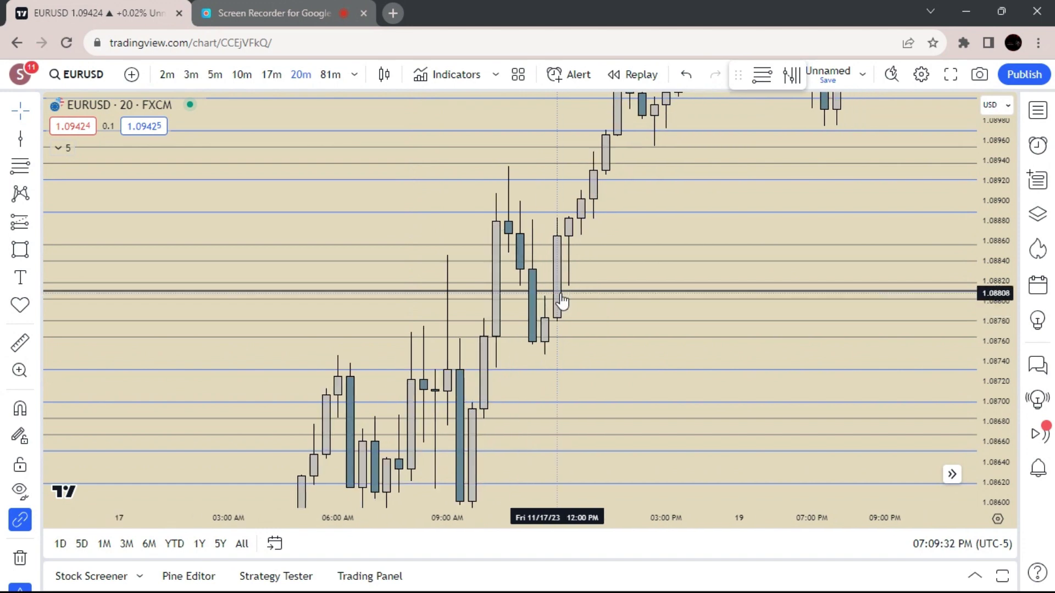
{"action": "left_click_drag", "start_coordinate": [988, 422], "coordinate": [1003, 312]}
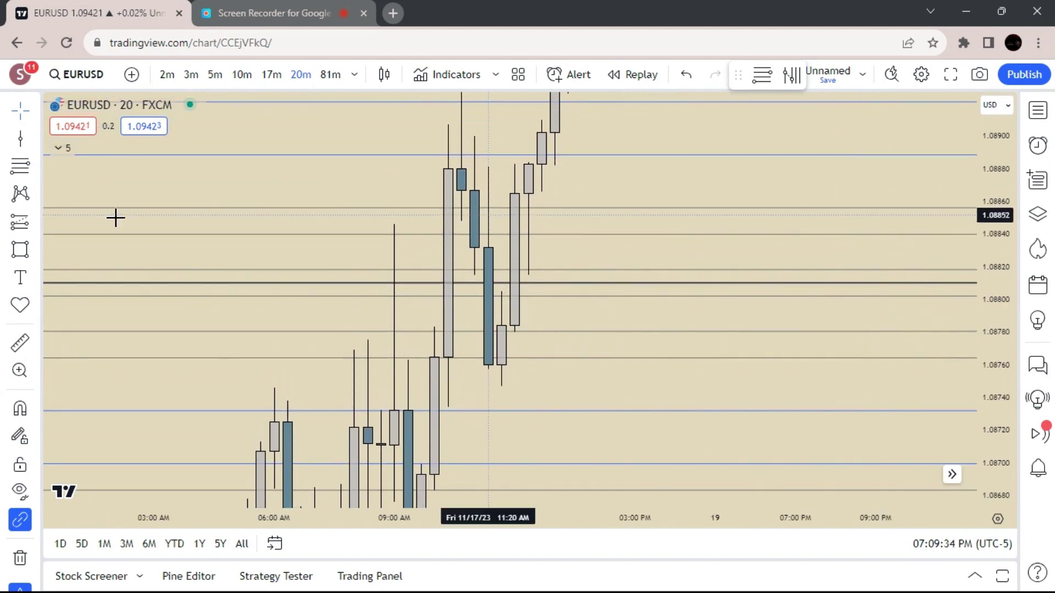
{"action": "left_click", "coordinate": [20, 251]}
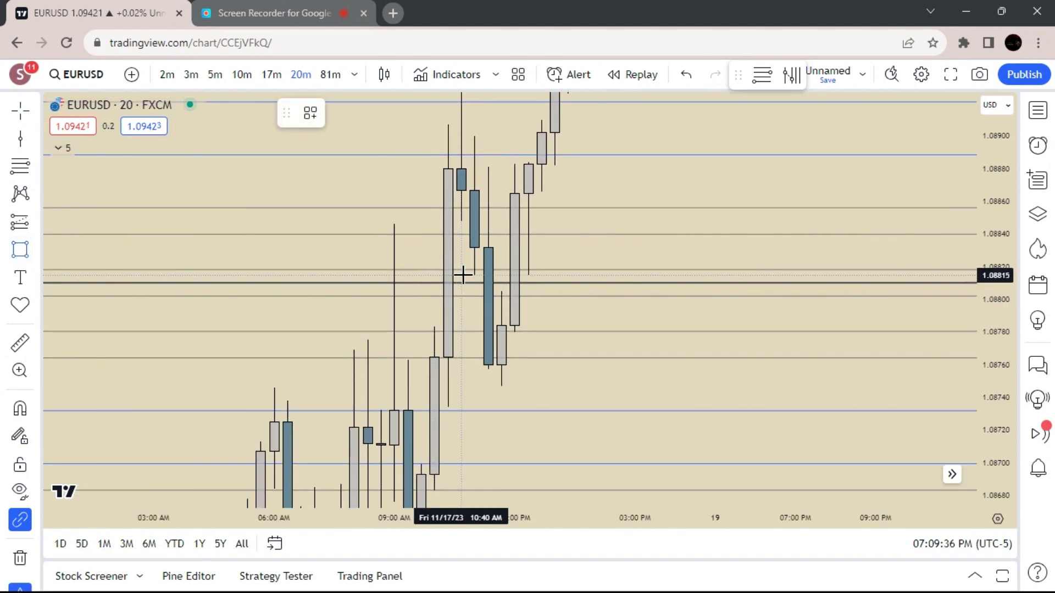
{"action": "left_click_drag", "start_coordinate": [467, 274], "coordinate": [595, 295]}
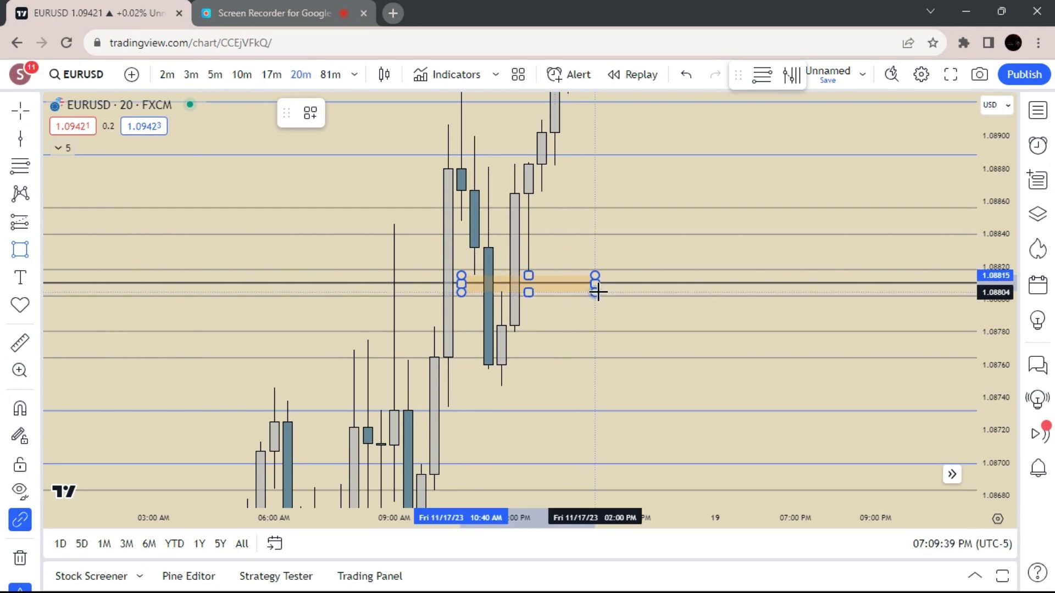
{"action": "left_click", "coordinate": [597, 265]}
{"action": "left_click", "coordinate": [529, 276]}
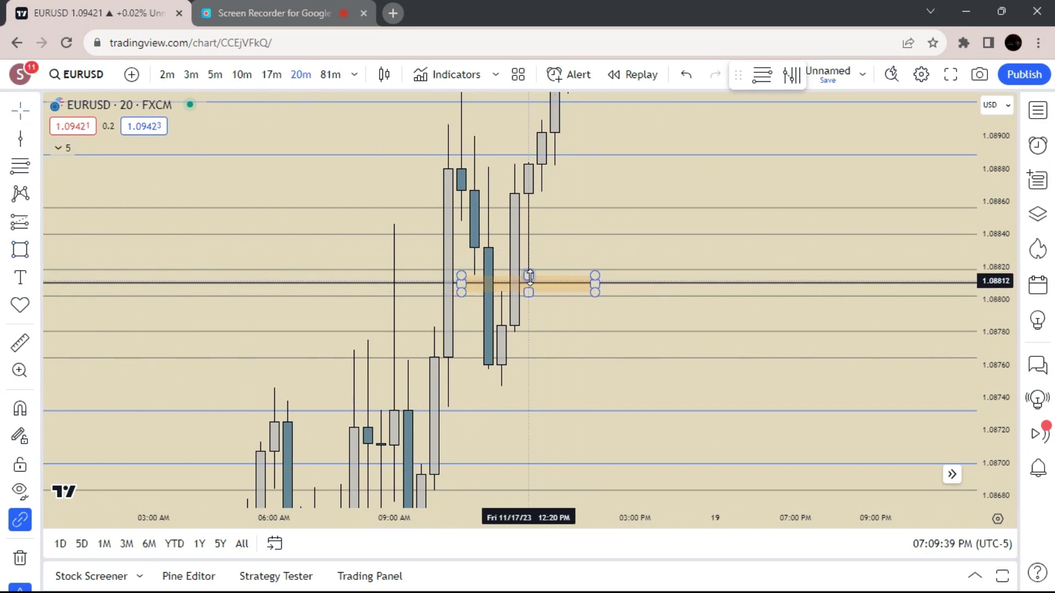
{"action": "left_click", "coordinate": [558, 242]}
Adjust the rectangle zone's upper edge to line up with the low of the 12:20 PM candle's wick.
{"action": "scroll", "coordinate": [553, 233], "scroll_direction": "up", "scroll_amount": 4}
{"action": "left_click_drag", "start_coordinate": [552, 229], "coordinate": [918, 271]}
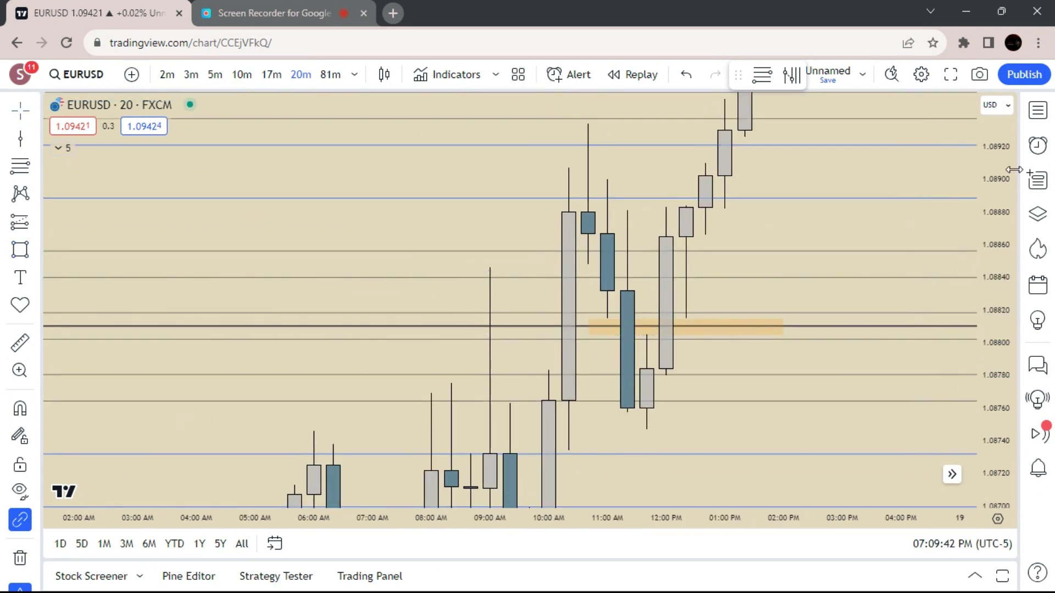
{"action": "left_click_drag", "start_coordinate": [988, 345], "coordinate": [930, 12]}
{"action": "scroll", "coordinate": [728, 270], "scroll_direction": "up", "scroll_amount": 4}
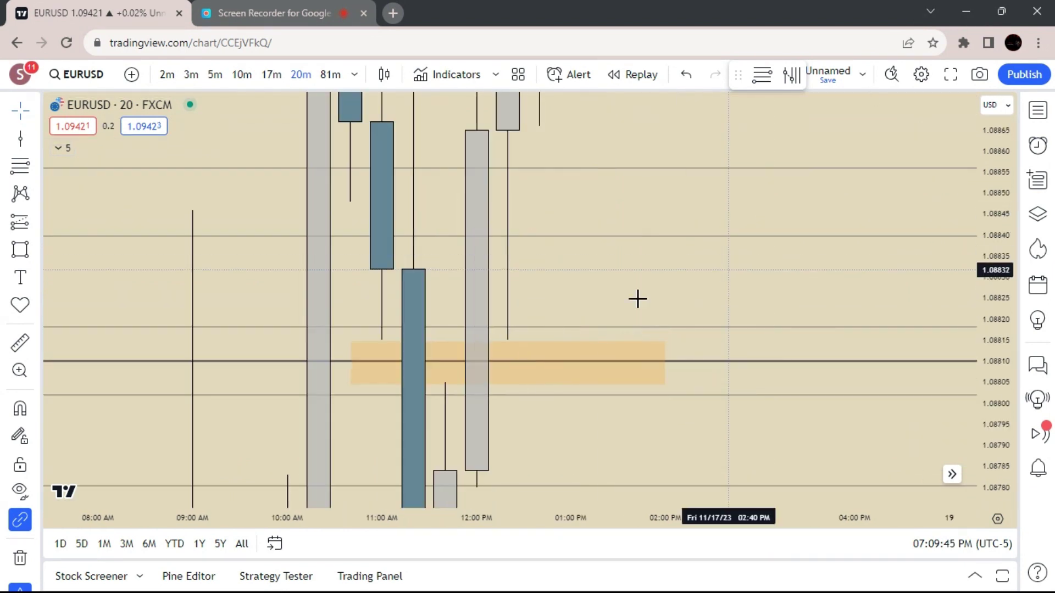
{"action": "left_click", "coordinate": [498, 344]}
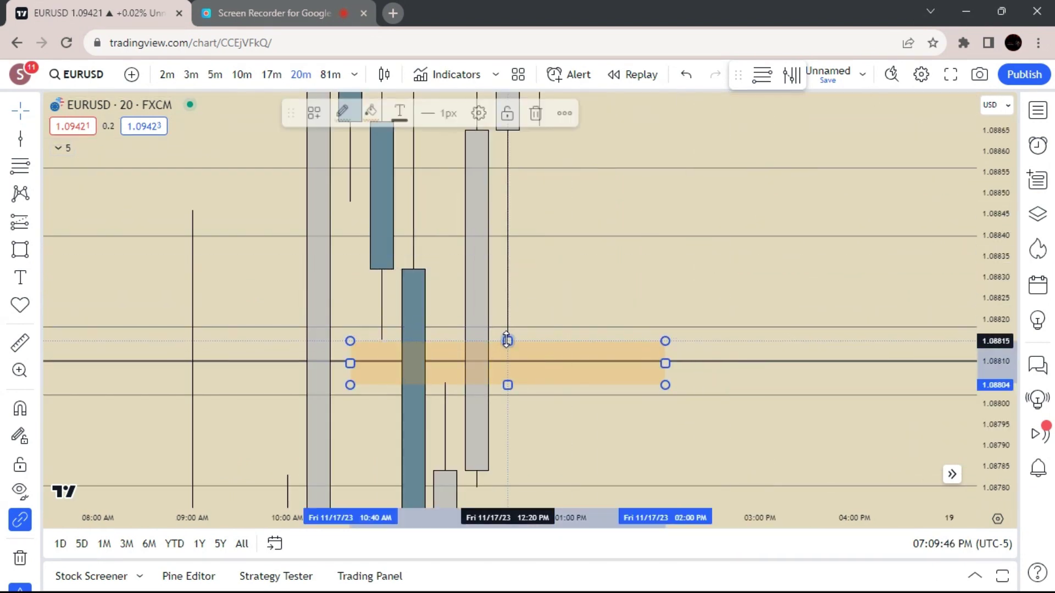
{"action": "left_click_drag", "start_coordinate": [507, 341], "coordinate": [518, 343]}
{"action": "left_click", "coordinate": [580, 275]}
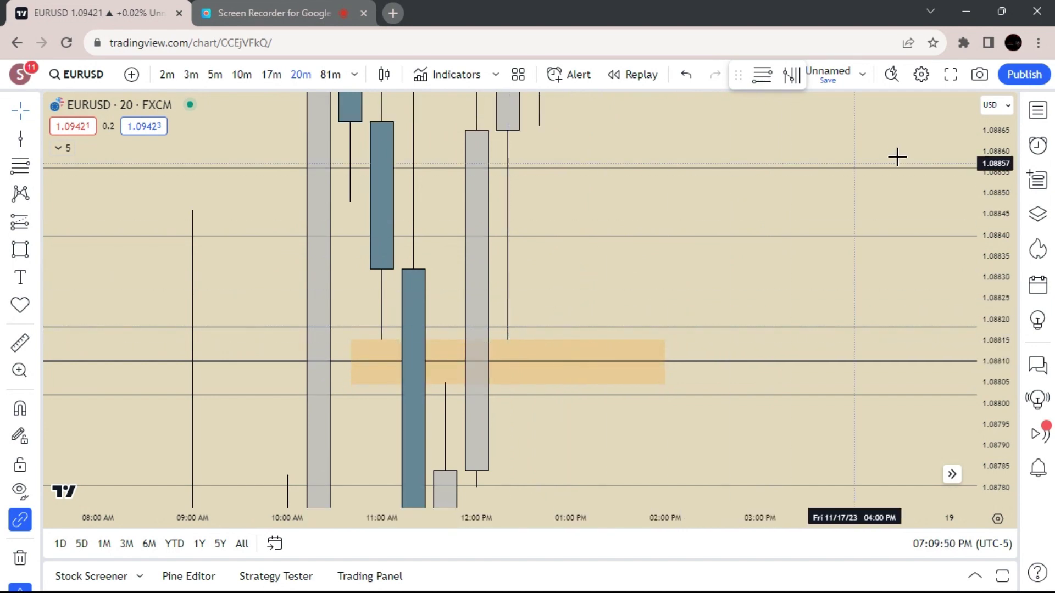
Set the EURUSD chart's interval to 3 minutes.
{"action": "left_click_drag", "start_coordinate": [998, 208], "coordinate": [1001, 397]}
{"action": "key", "text": "3"}
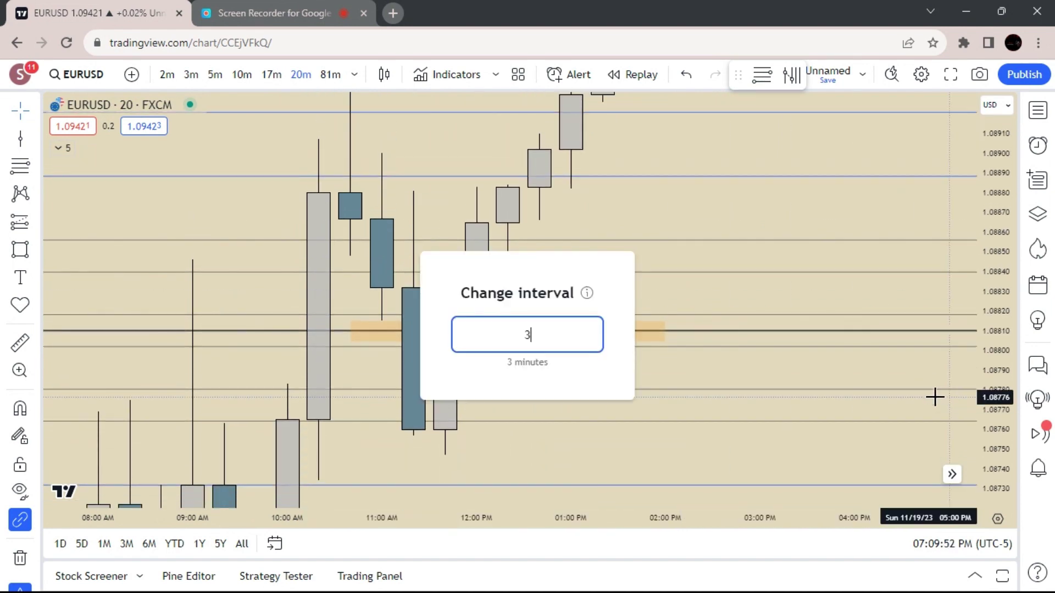
{"action": "key", "text": "Return"}
{"action": "key", "text": "3"}
{"action": "key", "text": "Return"}
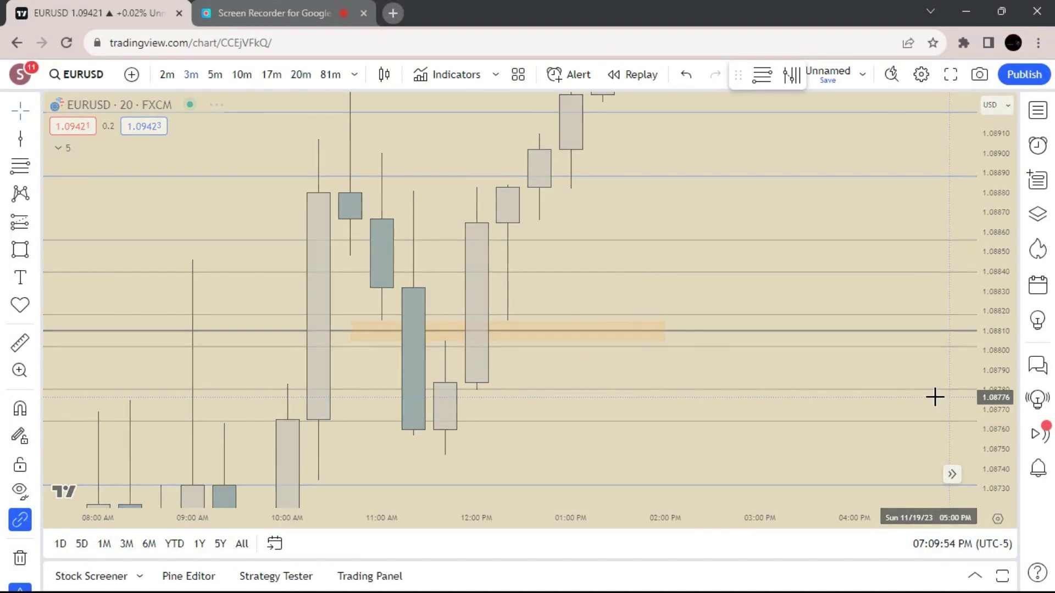
Locate the orange rectangle zone near 1.0881 on the 3-minute EURUSD chart around midday on November 17.
{"action": "scroll", "coordinate": [958, 312], "scroll_direction": "down", "scroll_amount": 3}
{"action": "left_click_drag", "start_coordinate": [984, 306], "coordinate": [984, 503]}
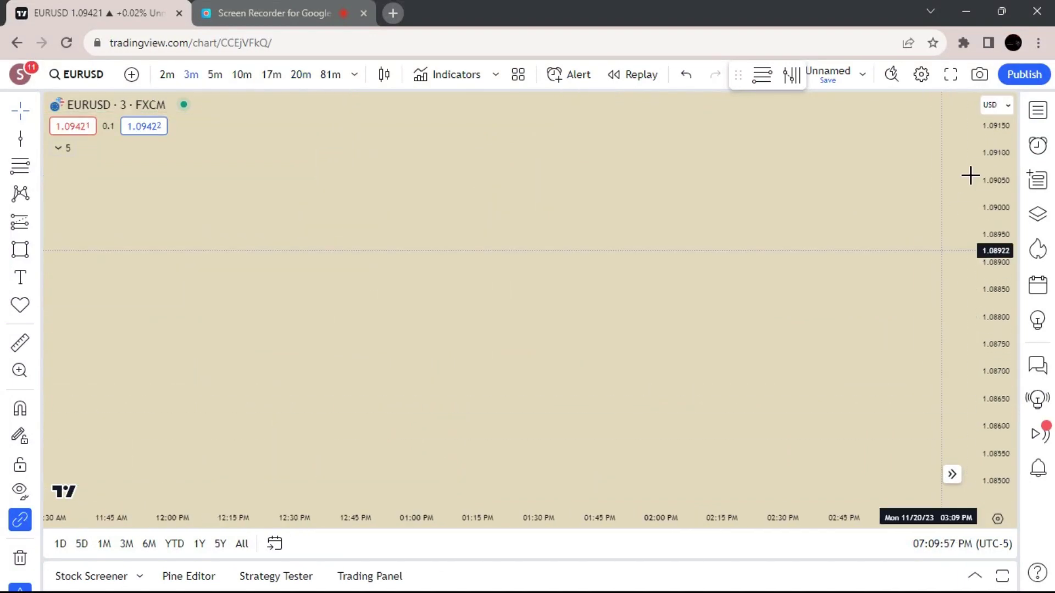
{"action": "scroll", "coordinate": [857, 324], "scroll_direction": "down", "scroll_amount": 5}
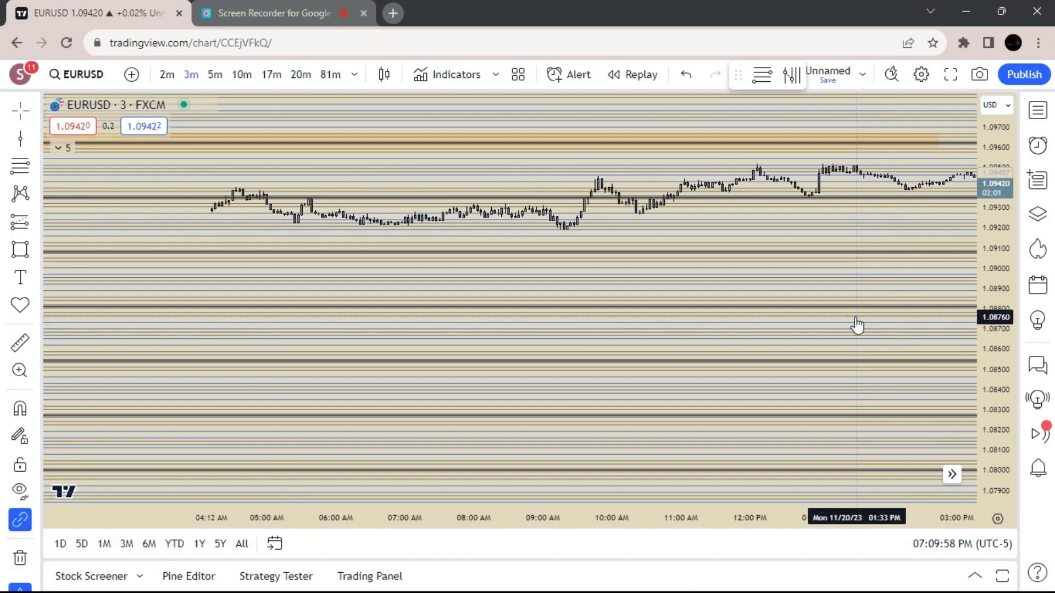
{"action": "scroll", "coordinate": [857, 324], "scroll_direction": "down", "scroll_amount": 5}
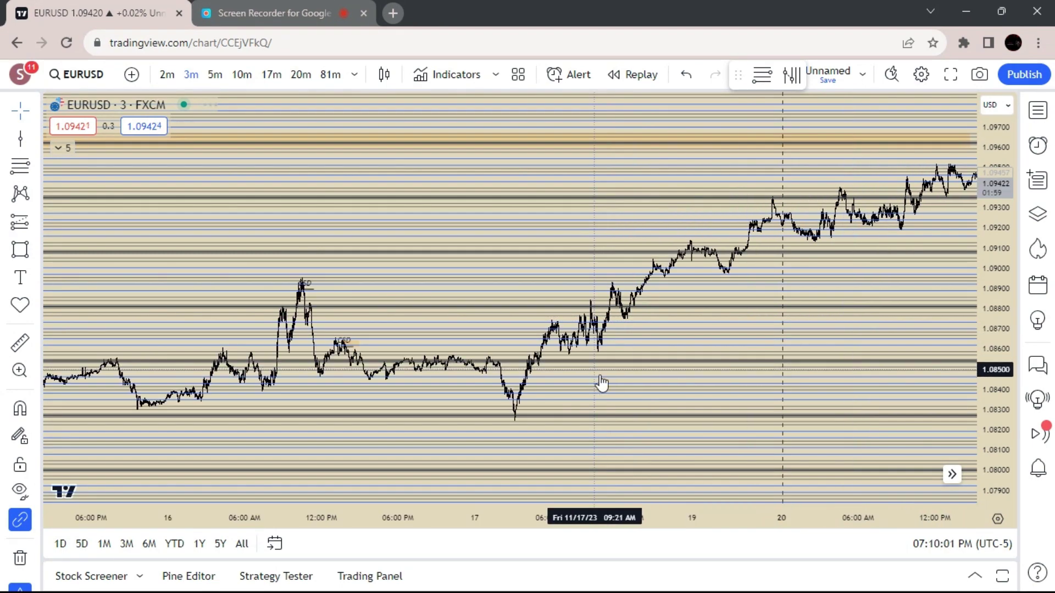
{"action": "left_click_drag", "start_coordinate": [994, 439], "coordinate": [934, 135]}
{"action": "left_click_drag", "start_coordinate": [696, 356], "coordinate": [779, 146]}
{"action": "left_click_drag", "start_coordinate": [736, 222], "coordinate": [706, 414]}
{"action": "scroll", "coordinate": [692, 356], "scroll_direction": "up", "scroll_amount": 4}
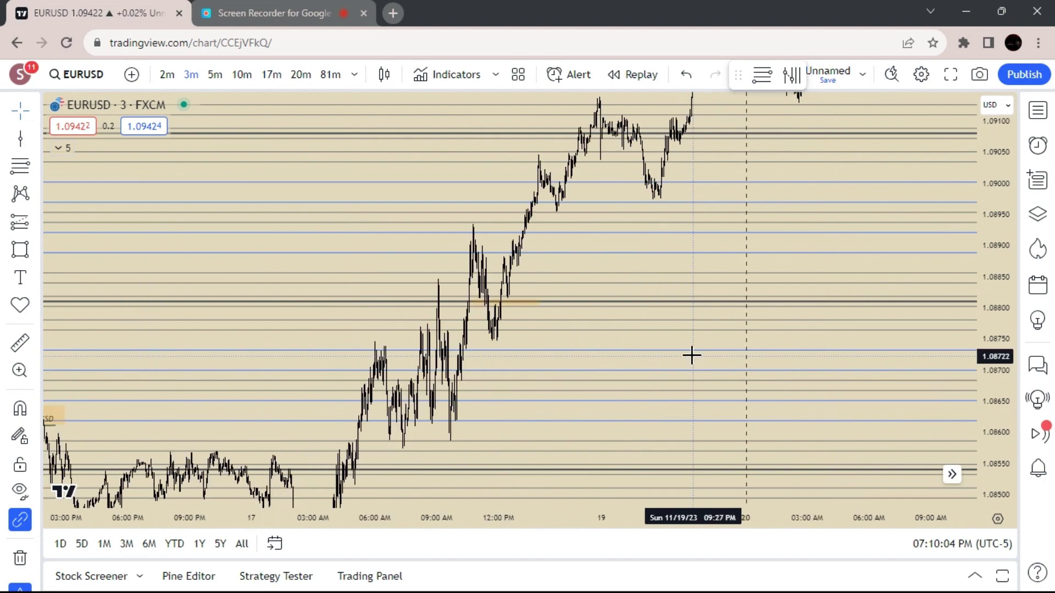
{"action": "left_click_drag", "start_coordinate": [605, 346], "coordinate": [932, 312]}
{"action": "scroll", "coordinate": [855, 304], "scroll_direction": "up", "scroll_amount": 4}
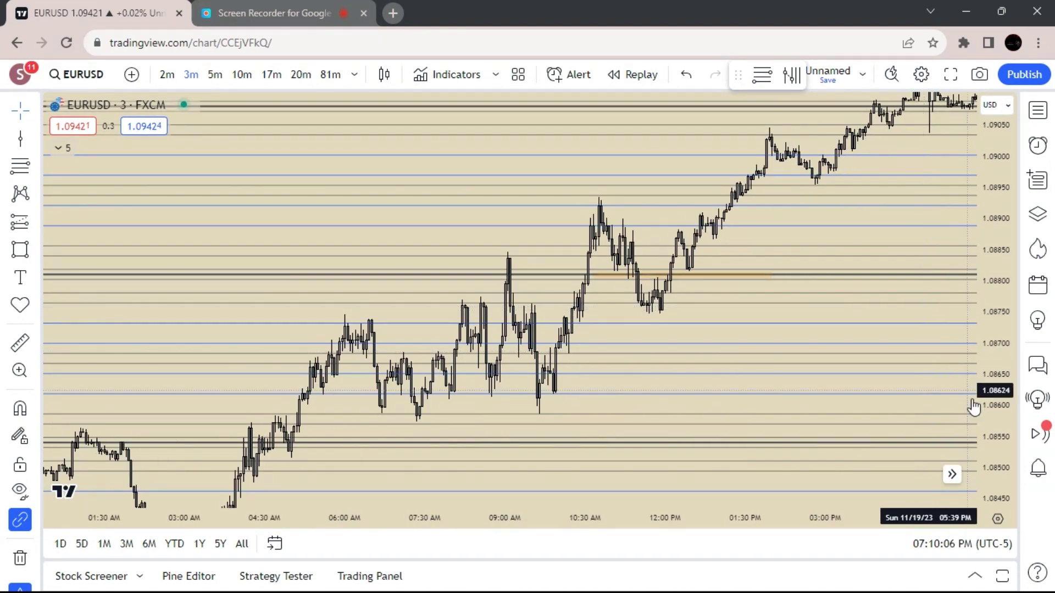
{"action": "left_click_drag", "start_coordinate": [975, 404], "coordinate": [950, 153]}
{"action": "scroll", "coordinate": [671, 294], "scroll_direction": "up", "scroll_amount": 4}
{"action": "left_click_drag", "start_coordinate": [674, 302], "coordinate": [846, 443]}
{"action": "scroll", "coordinate": [831, 429], "scroll_direction": "up", "scroll_amount": 2}
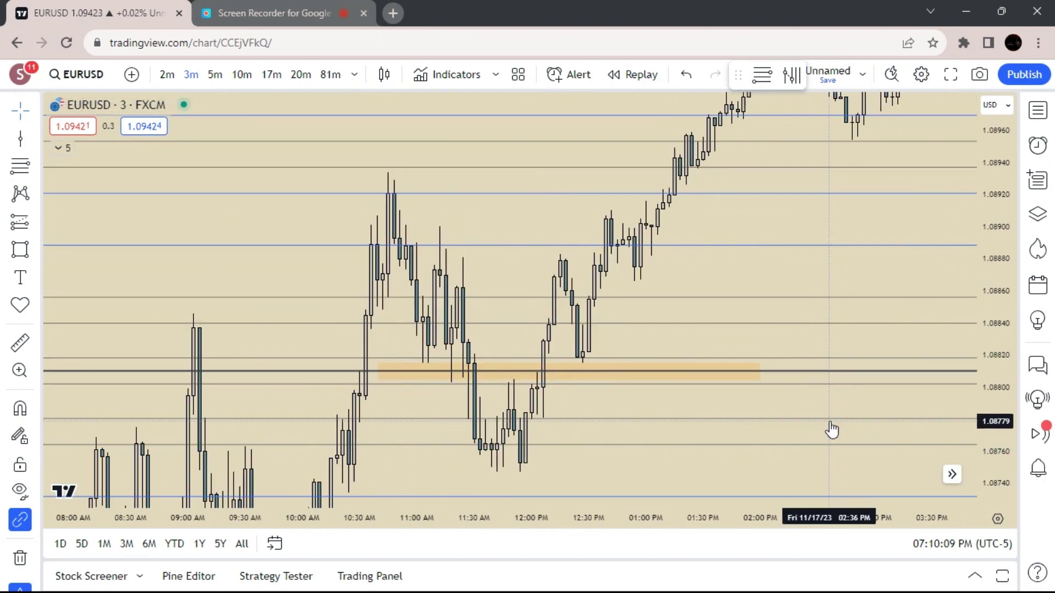
Examine how 3-minute price reacts at the November 17 orange zone and how it moves through the afternoon.
{"action": "scroll", "coordinate": [654, 407], "scroll_direction": "up", "scroll_amount": 2}
{"action": "left_click_drag", "start_coordinate": [683, 392], "coordinate": [900, 358]}
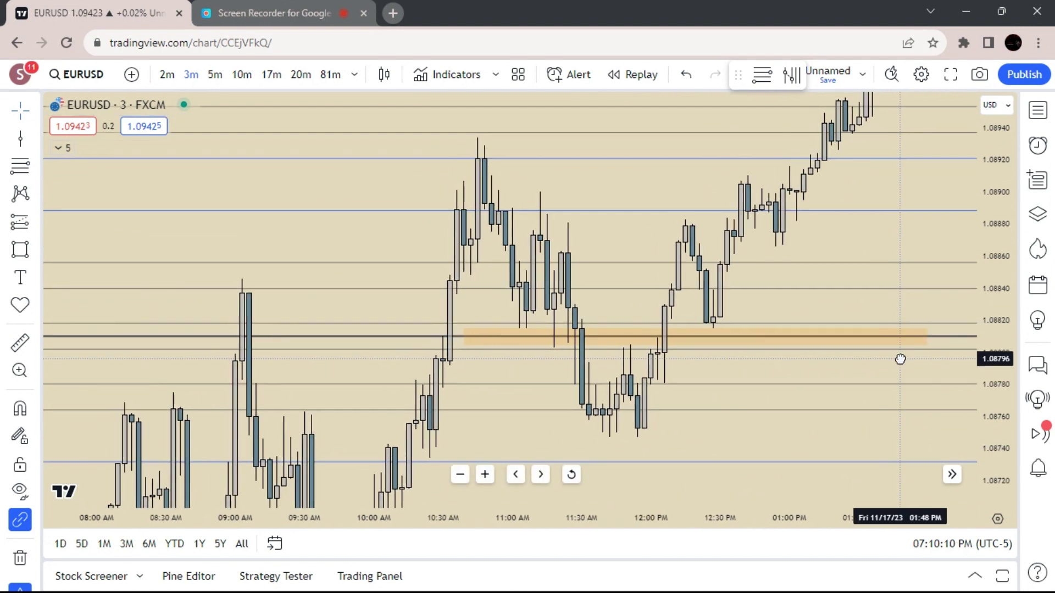
{"action": "left_click_drag", "start_coordinate": [996, 466], "coordinate": [976, 339]}
{"action": "scroll", "coordinate": [925, 358], "scroll_direction": "up", "scroll_amount": 4}
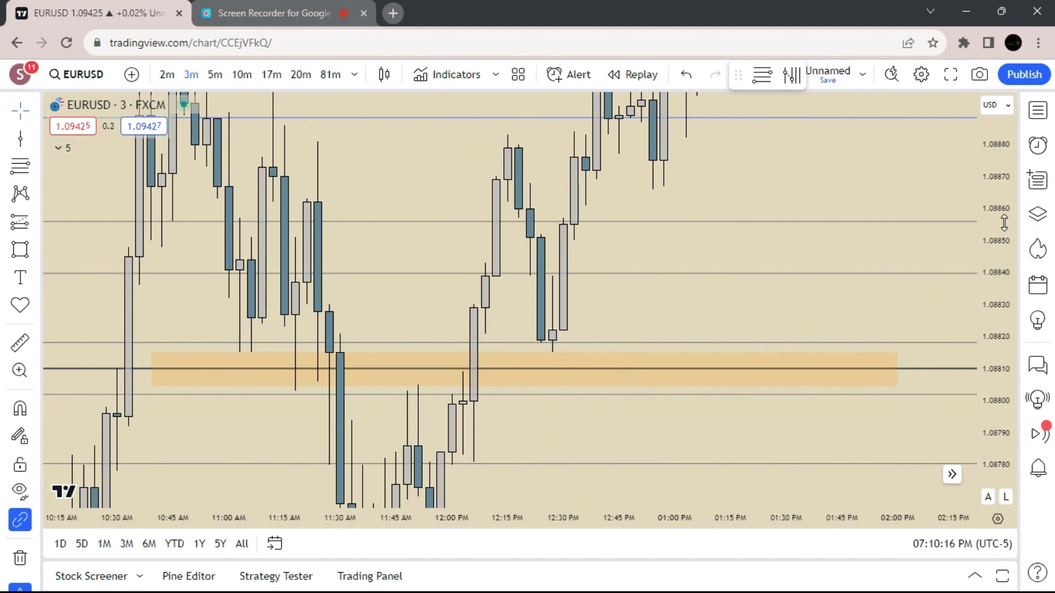
{"action": "left_click_drag", "start_coordinate": [1003, 223], "coordinate": [1004, 242]}
{"action": "left_click", "coordinate": [586, 343]}
{"action": "scroll", "coordinate": [574, 337], "scroll_direction": "down", "scroll_amount": 5}
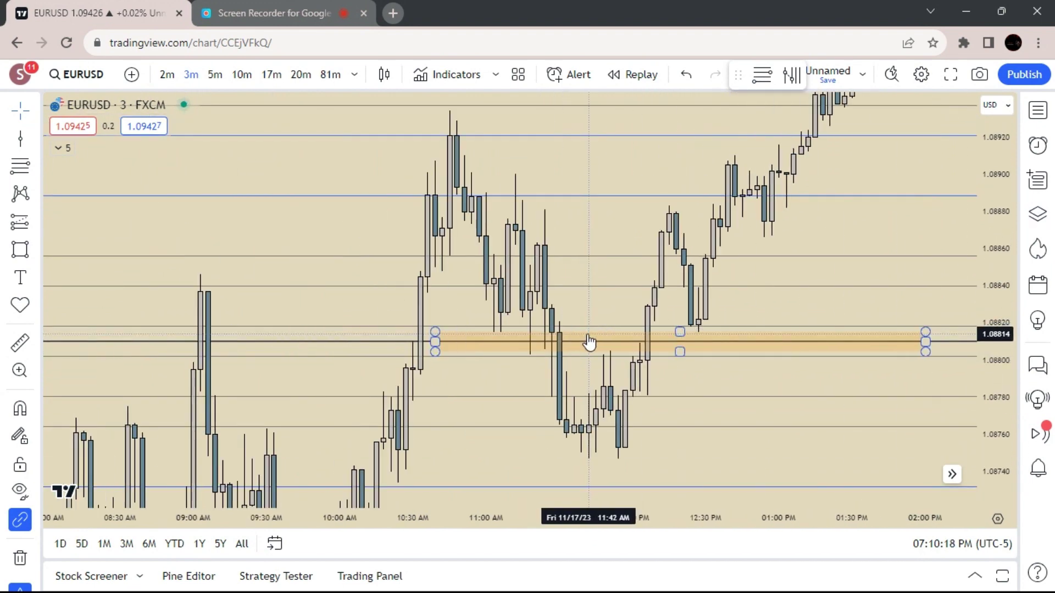
{"action": "scroll", "coordinate": [959, 209], "scroll_direction": "down", "scroll_amount": 3}
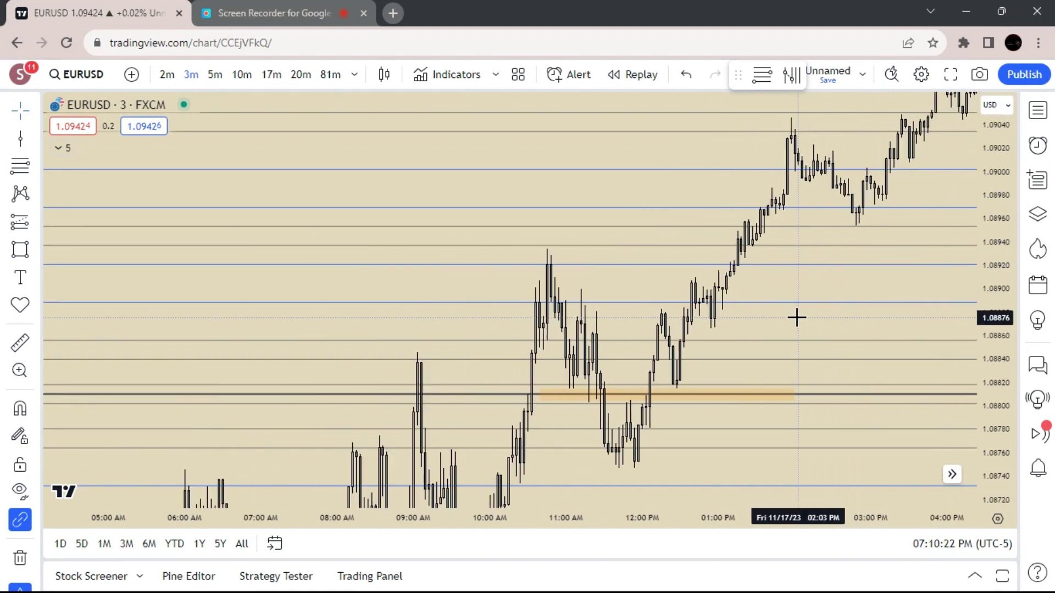
{"action": "left_click_drag", "start_coordinate": [809, 305], "coordinate": [585, 357]}
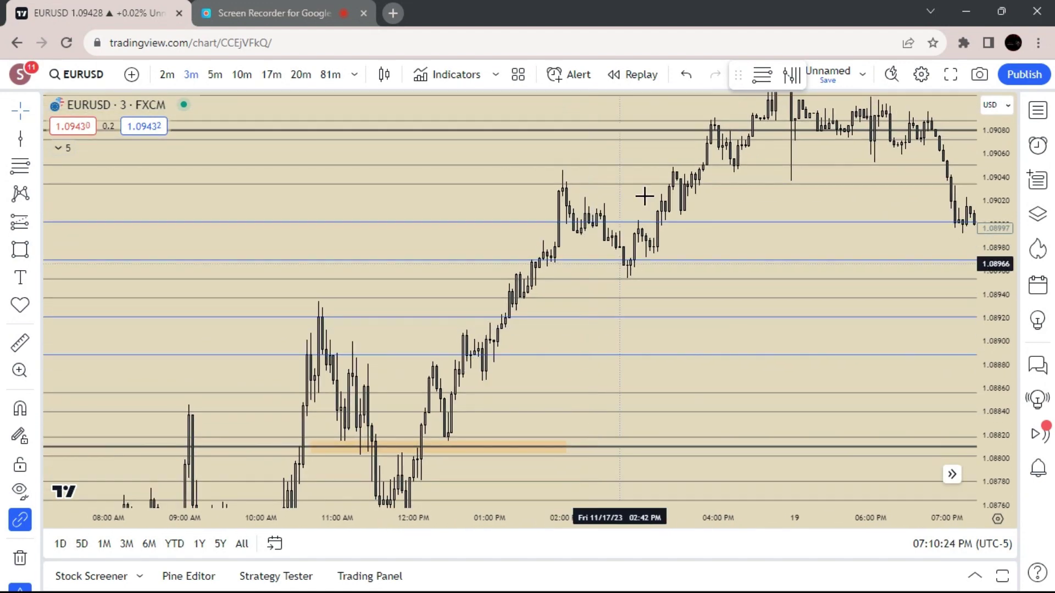
Start a bar replay from about 4:00 PM on November 17 and show the Cycles - Fish indicator on the EURUSD chart.
{"action": "left_click", "coordinate": [650, 84]}
{"action": "left_click", "coordinate": [725, 135]}
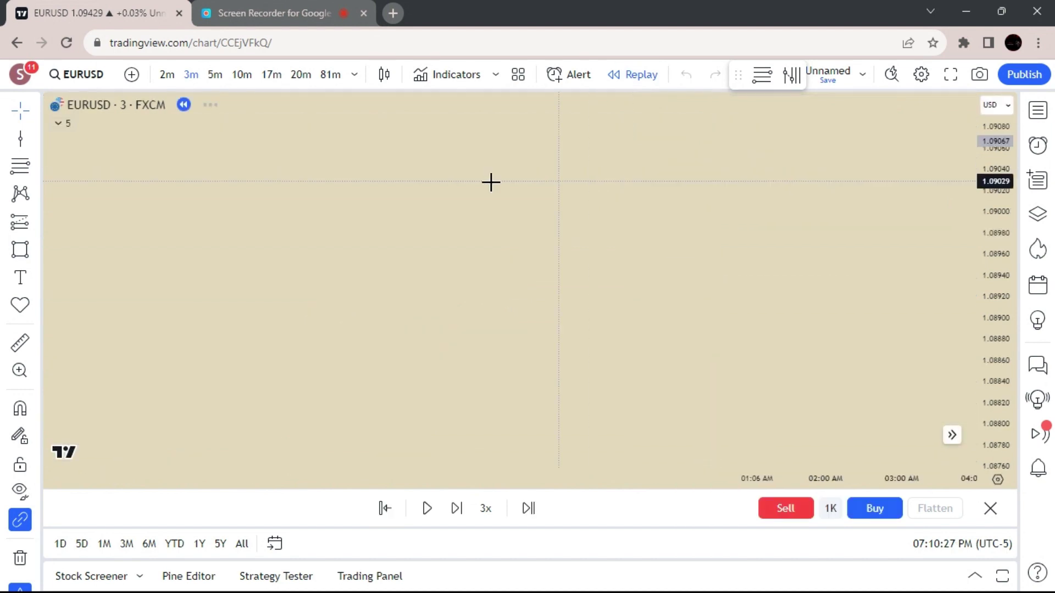
{"action": "left_click", "coordinate": [64, 128]}
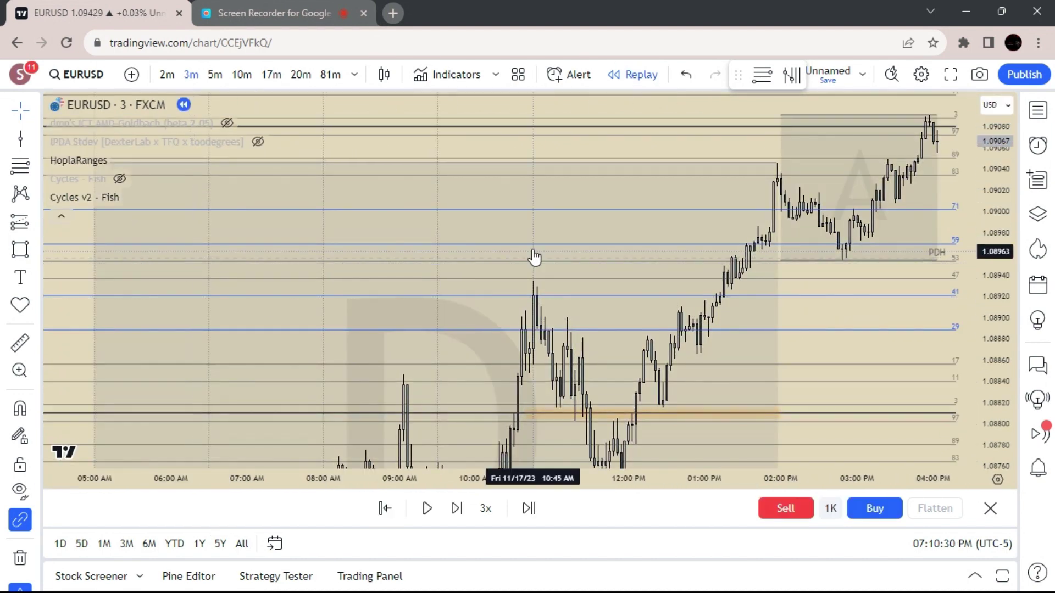
{"action": "left_click_drag", "start_coordinate": [533, 256], "coordinate": [492, 77]}
{"action": "left_click", "coordinate": [119, 178]}
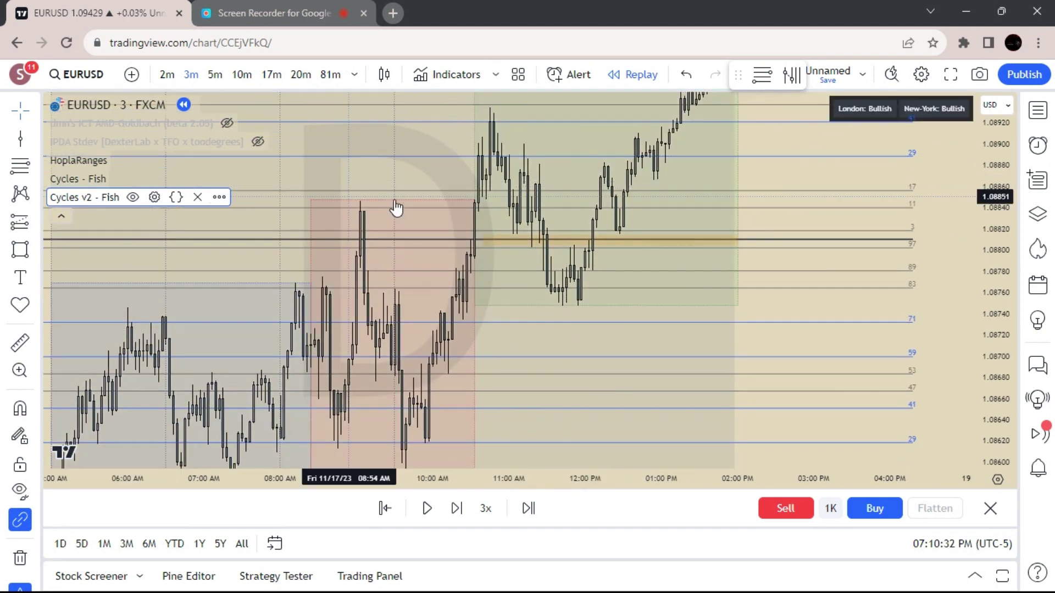
Examine the session cycle boxes on November 17 back to the low around 3:00 AM.
{"action": "scroll", "coordinate": [641, 225], "scroll_direction": "down", "scroll_amount": 2}
{"action": "left_click_drag", "start_coordinate": [995, 218], "coordinate": [996, 358]}
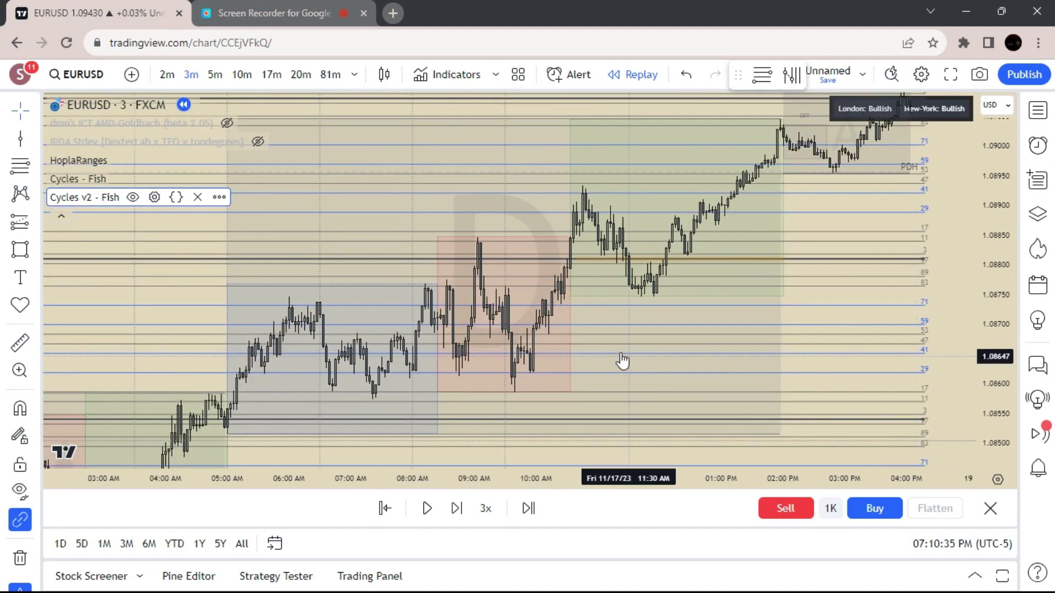
{"action": "scroll", "coordinate": [577, 349], "scroll_direction": "down", "scroll_amount": 4}
{"action": "scroll", "coordinate": [495, 307], "scroll_direction": "up", "scroll_amount": 1}
{"action": "left_click_drag", "start_coordinate": [417, 264], "coordinate": [532, 122]}
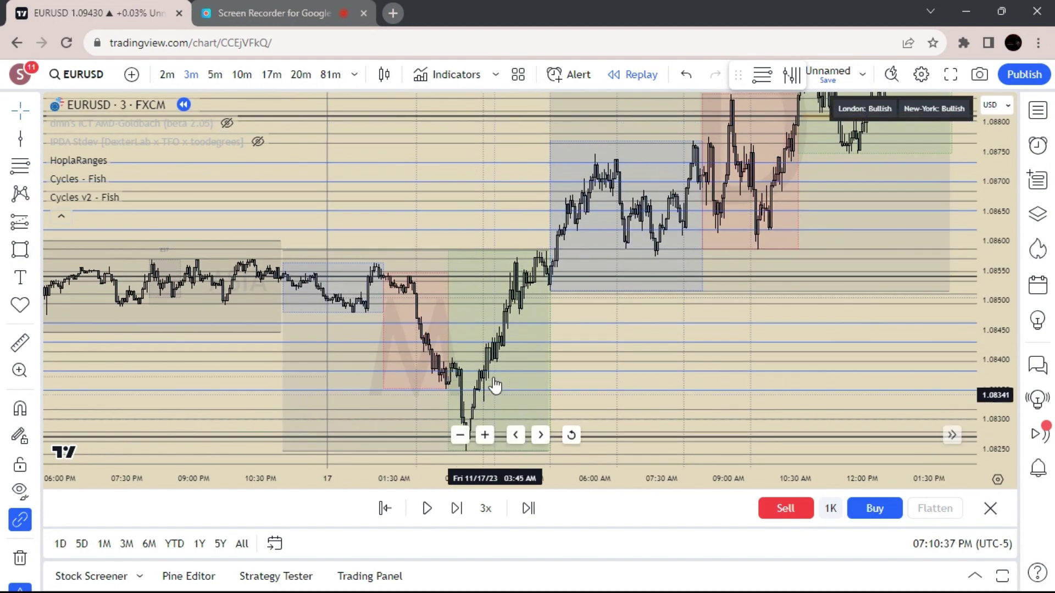
{"action": "left_click_drag", "start_coordinate": [482, 338], "coordinate": [477, 264]}
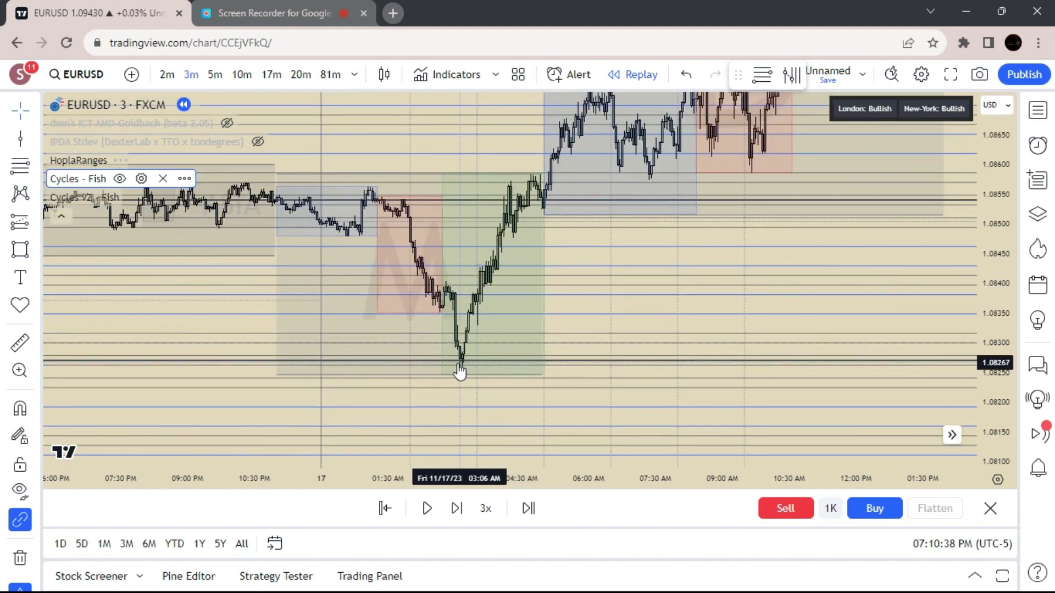
{"action": "left_click_drag", "start_coordinate": [558, 316], "coordinate": [487, 412]}
{"action": "scroll", "coordinate": [384, 189], "scroll_direction": "up", "scroll_amount": 1}
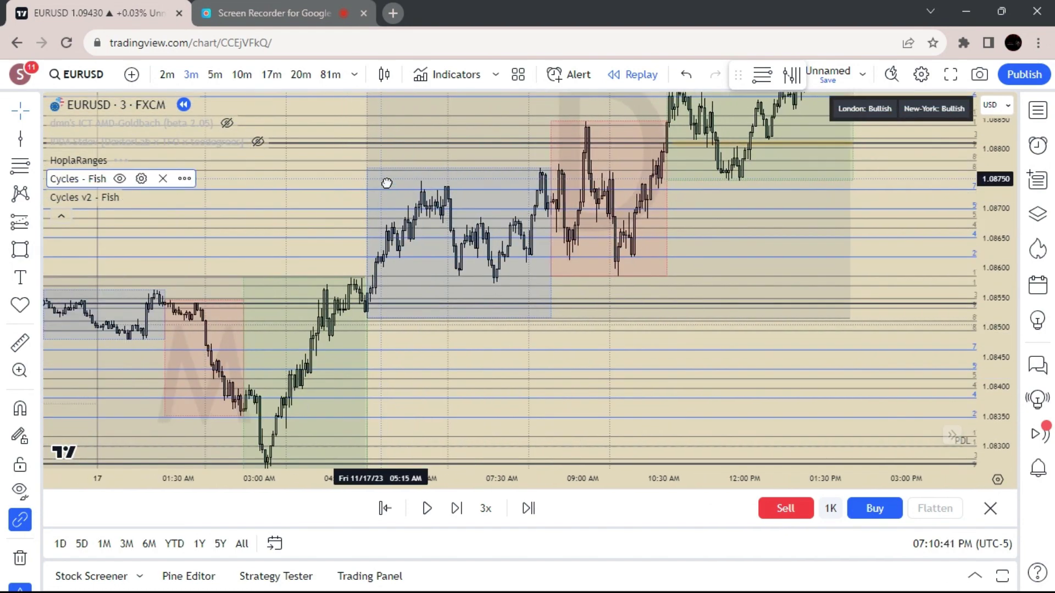
Examine how the orange zone near 1.0881 sits within the green cycle box between 10:30 AM and 2:00 PM.
{"action": "left_click_drag", "start_coordinate": [386, 183], "coordinate": [407, 342]}
{"action": "scroll", "coordinate": [452, 258], "scroll_direction": "up", "scroll_amount": 2}
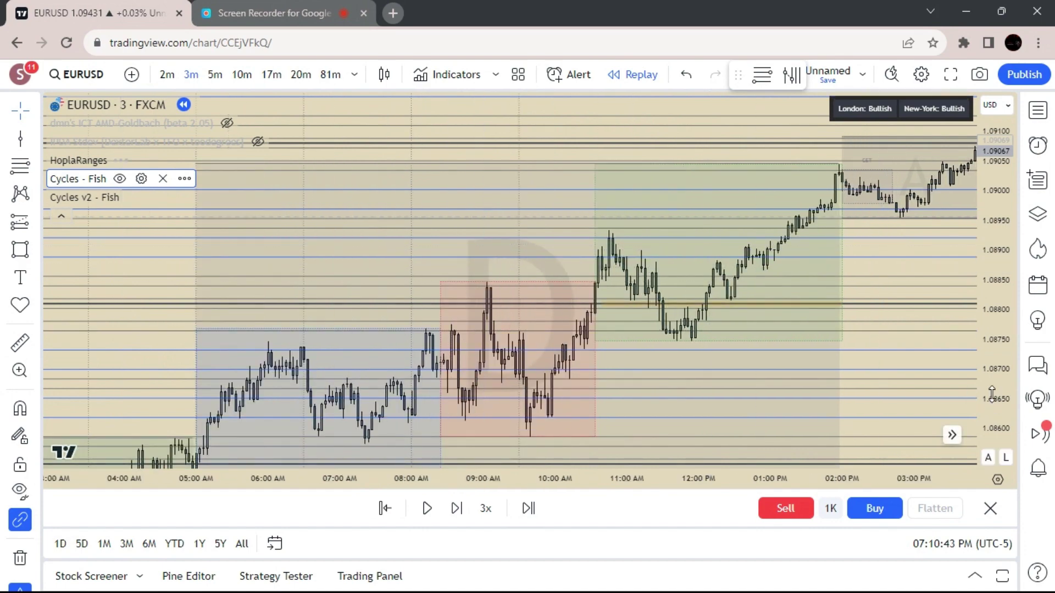
{"action": "left_click_drag", "start_coordinate": [992, 394], "coordinate": [934, 290]}
{"action": "scroll", "coordinate": [883, 247], "scroll_direction": "up", "scroll_amount": 2}
{"action": "left_click_drag", "start_coordinate": [883, 247], "coordinate": [864, 280]}
{"action": "scroll", "coordinate": [863, 280], "scroll_direction": "up", "scroll_amount": 1}
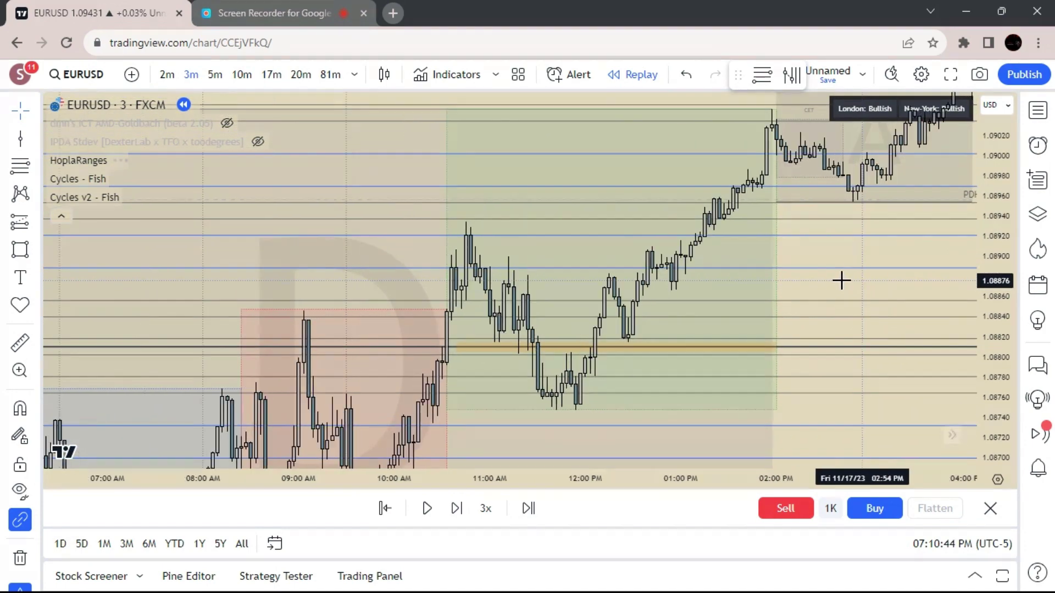
{"action": "scroll", "coordinate": [640, 295], "scroll_direction": "down", "scroll_amount": 2}
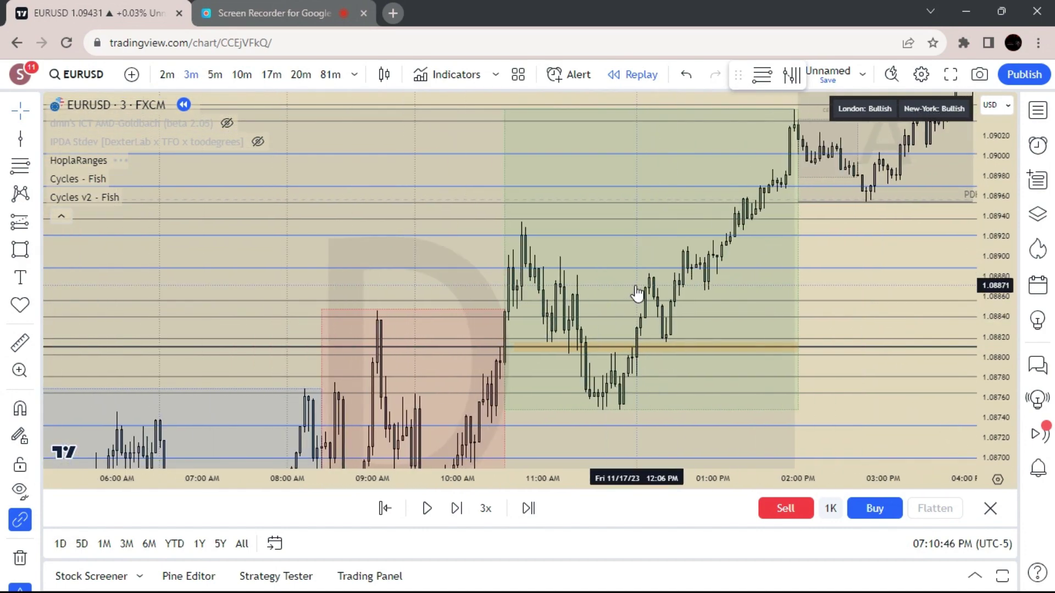
{"action": "scroll", "coordinate": [647, 299], "scroll_direction": "up", "scroll_amount": 1}
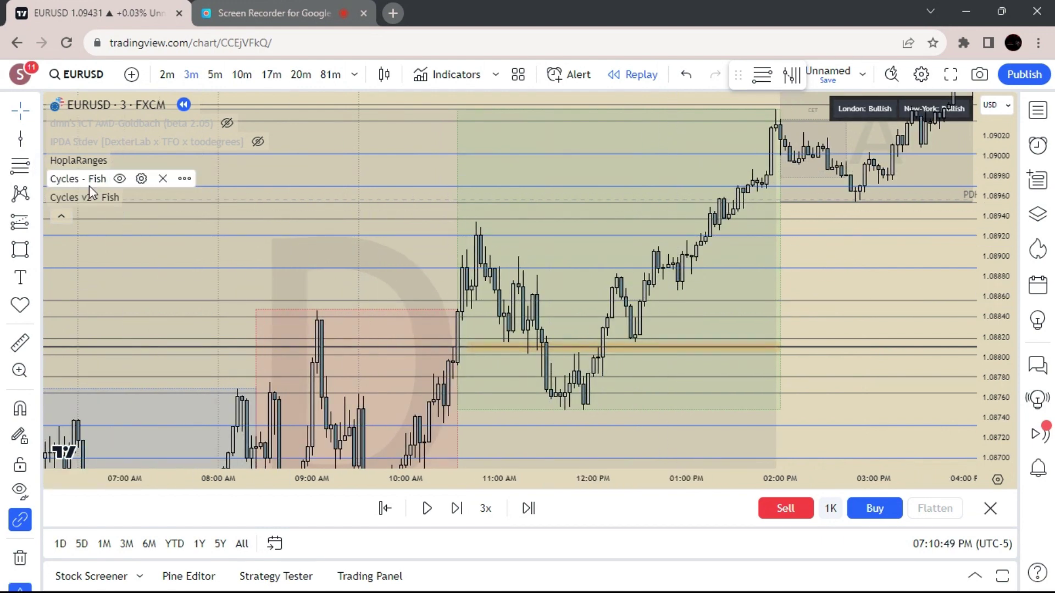
Hide the Cycles - Fish and Cycles v2 - Fish indicators and collapse the indicator list.
{"action": "left_click", "coordinate": [115, 182]}
{"action": "left_click", "coordinate": [127, 199]}
{"action": "left_click", "coordinate": [62, 218]}
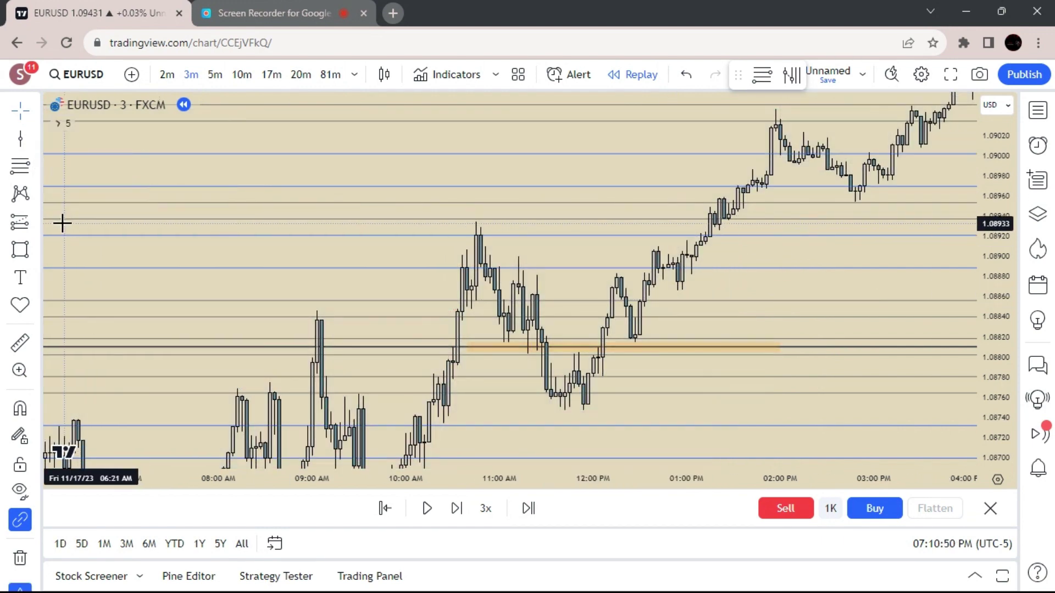
Set the EURUSD chart's interval to 20 minutes and locate the early-morning price drop on November 17.
{"action": "scroll", "coordinate": [73, 225], "scroll_direction": "down", "scroll_amount": 1}
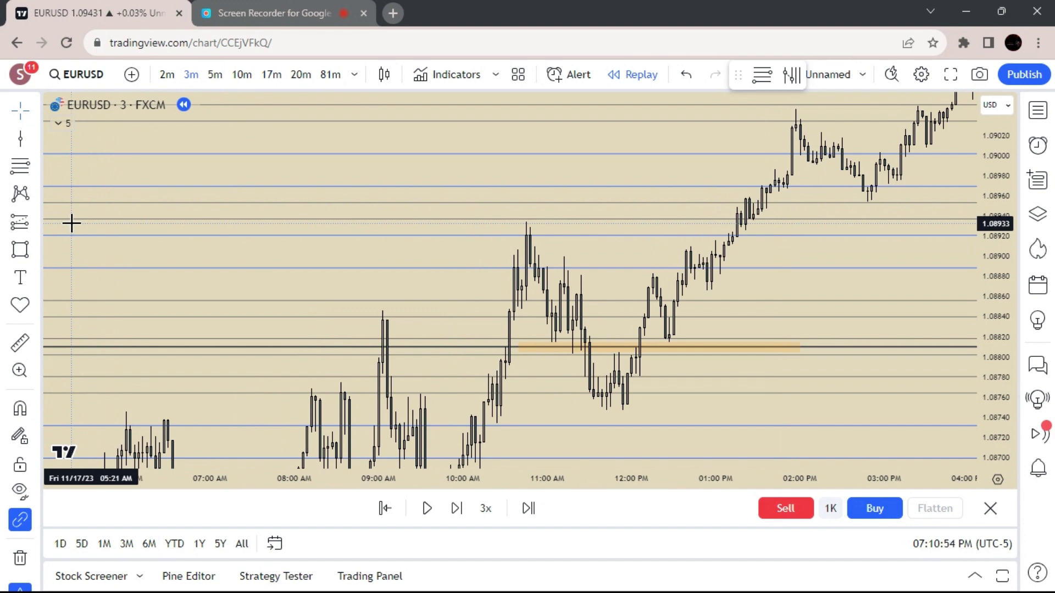
{"action": "scroll", "coordinate": [306, 412], "scroll_direction": "up", "scroll_amount": 3}
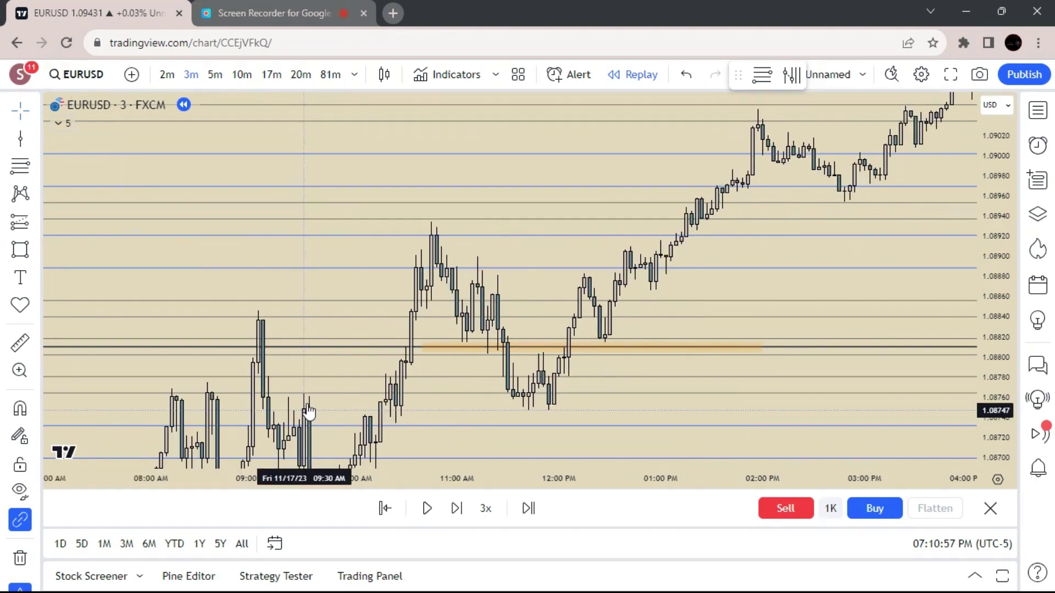
{"action": "left_click_drag", "start_coordinate": [309, 397], "coordinate": [361, 295]}
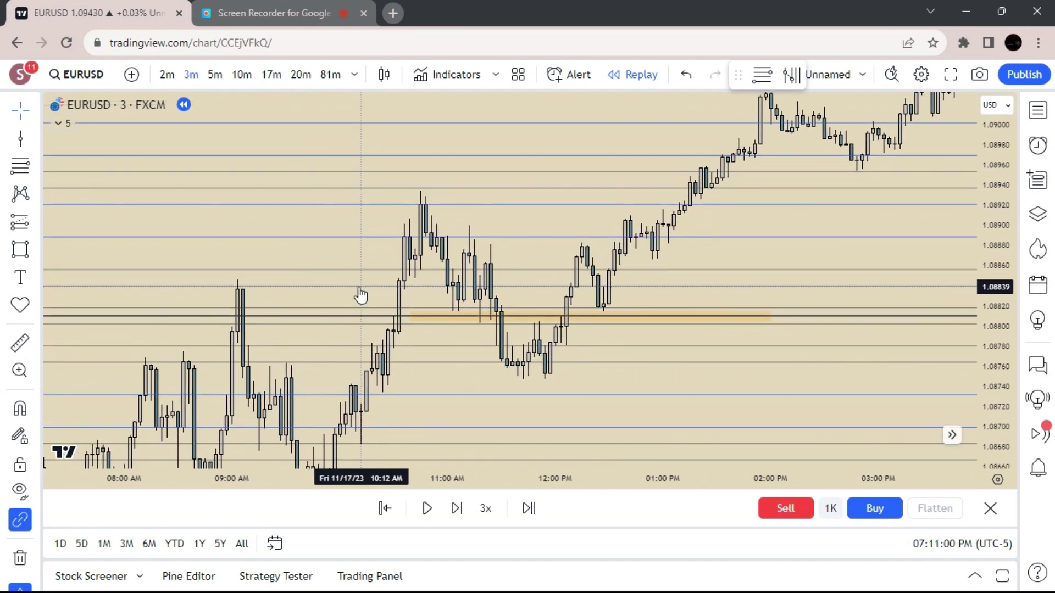
{"action": "type", "text": "20"}
{"action": "key", "text": "Return"}
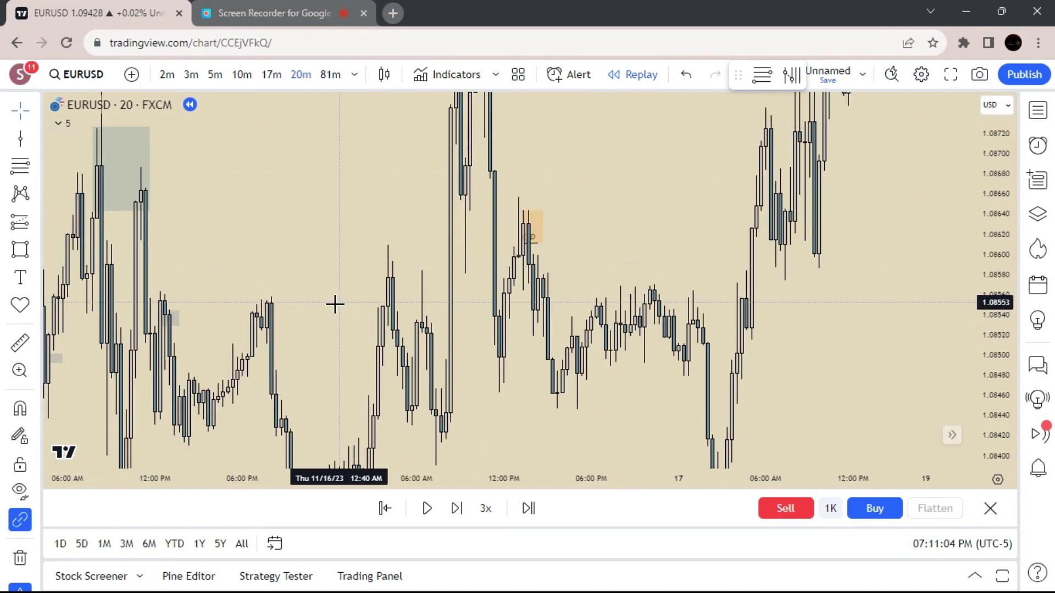
{"action": "left_click_drag", "start_coordinate": [350, 302], "coordinate": [386, 240]}
{"action": "scroll", "coordinate": [381, 294], "scroll_direction": "up", "scroll_amount": 2}
{"action": "scroll", "coordinate": [385, 288], "scroll_direction": "up", "scroll_amount": 5}
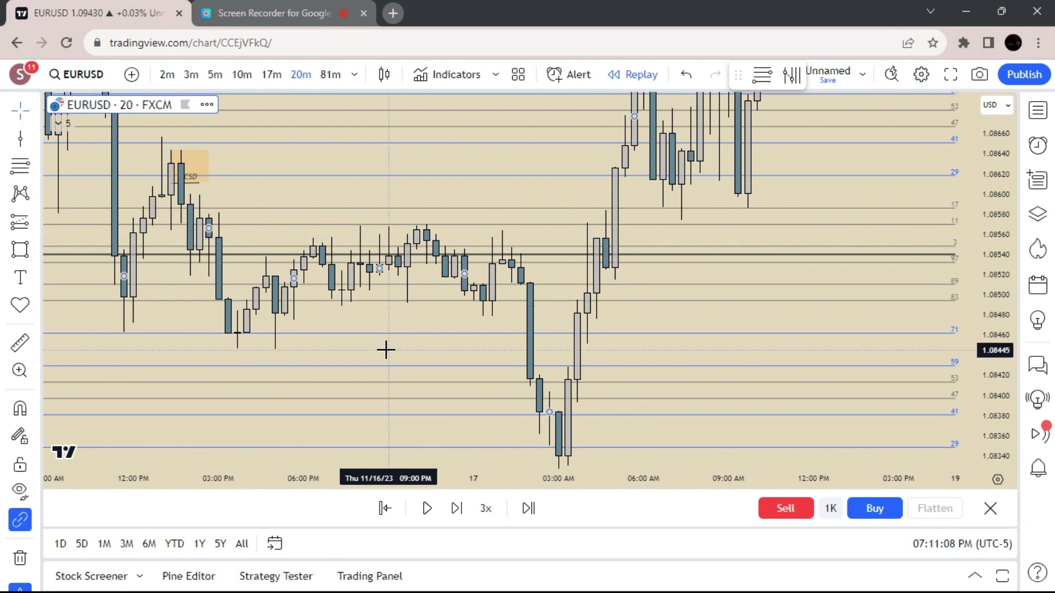
Draw a rectangle zone from the 2:00 AM candle's low at 1.08409 down to 1.08403, extending to 4:20 AM.
{"action": "left_click_drag", "start_coordinate": [361, 375], "coordinate": [393, 315]}
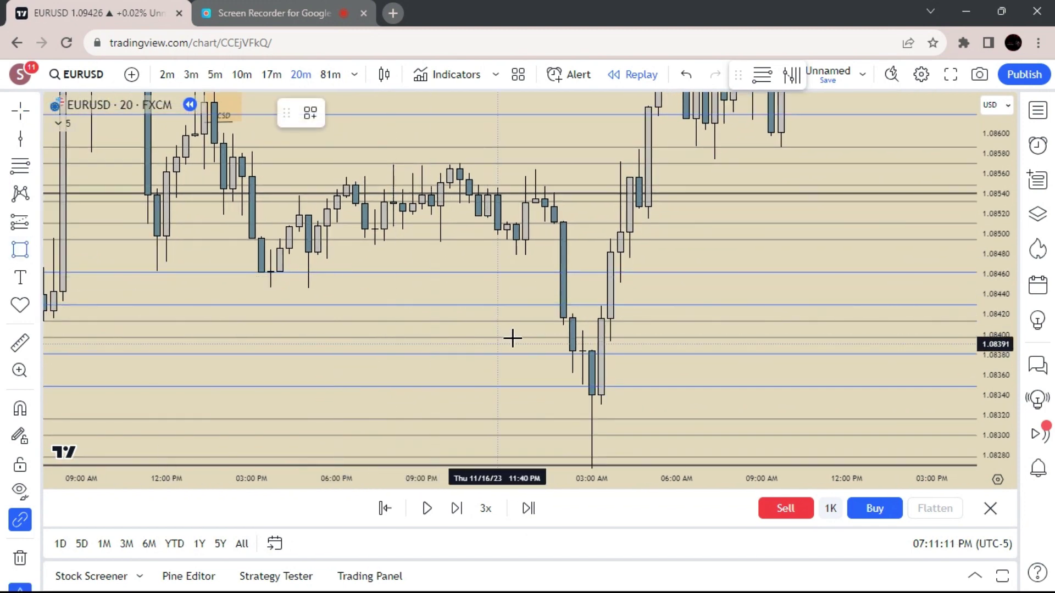
{"action": "key", "text": "Escape"}
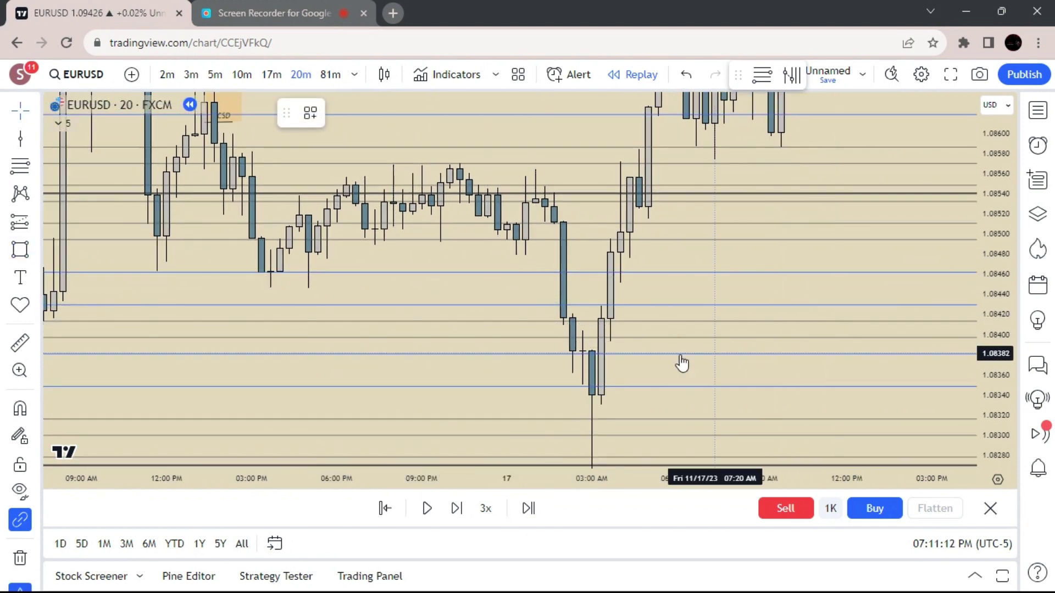
{"action": "scroll", "coordinate": [660, 341], "scroll_direction": "up", "scroll_amount": 5}
{"action": "left_click_drag", "start_coordinate": [610, 340], "coordinate": [1035, 321]}
{"action": "scroll", "coordinate": [844, 350], "scroll_direction": "up", "scroll_amount": 3}
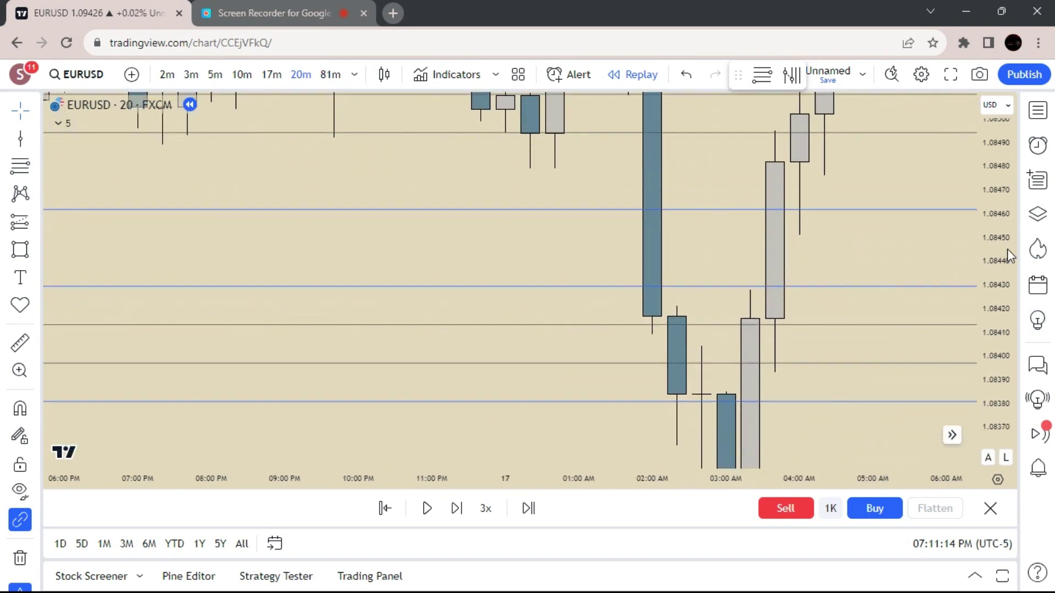
{"action": "left_click", "coordinate": [16, 247]}
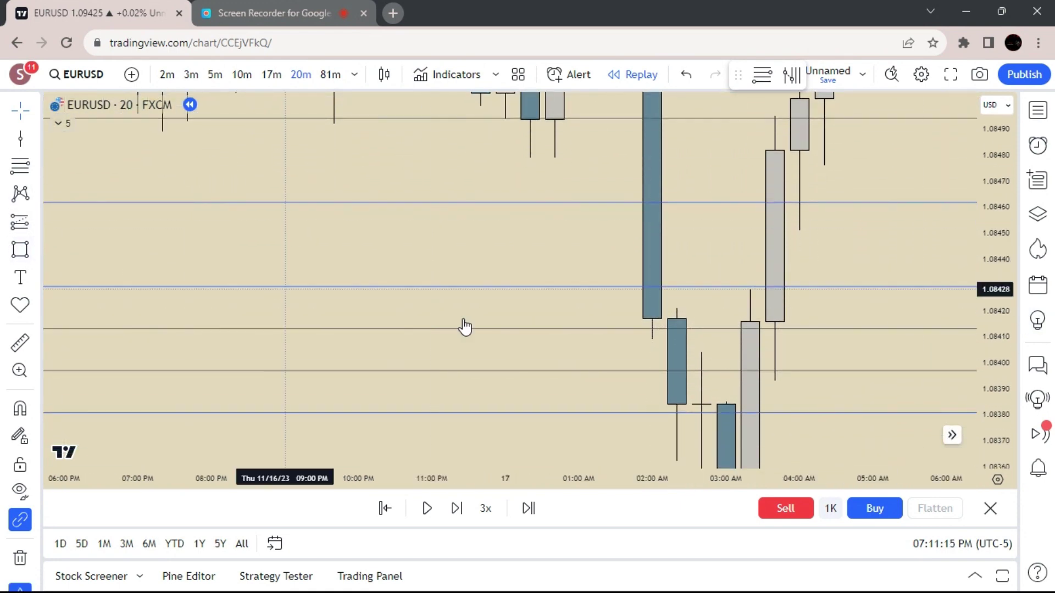
{"action": "left_click", "coordinate": [650, 340]}
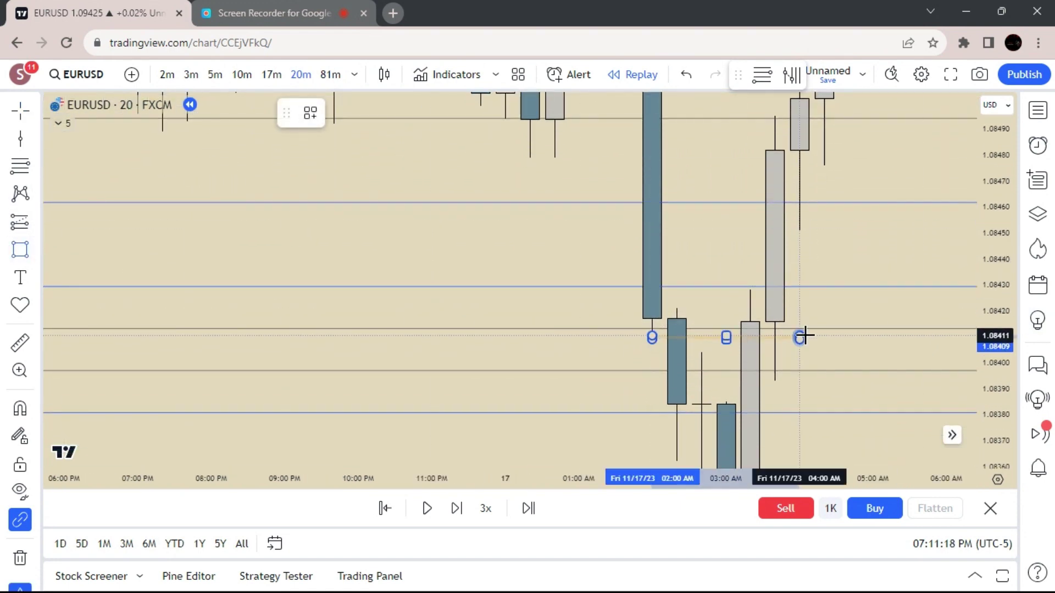
{"action": "left_click", "coordinate": [799, 364]}
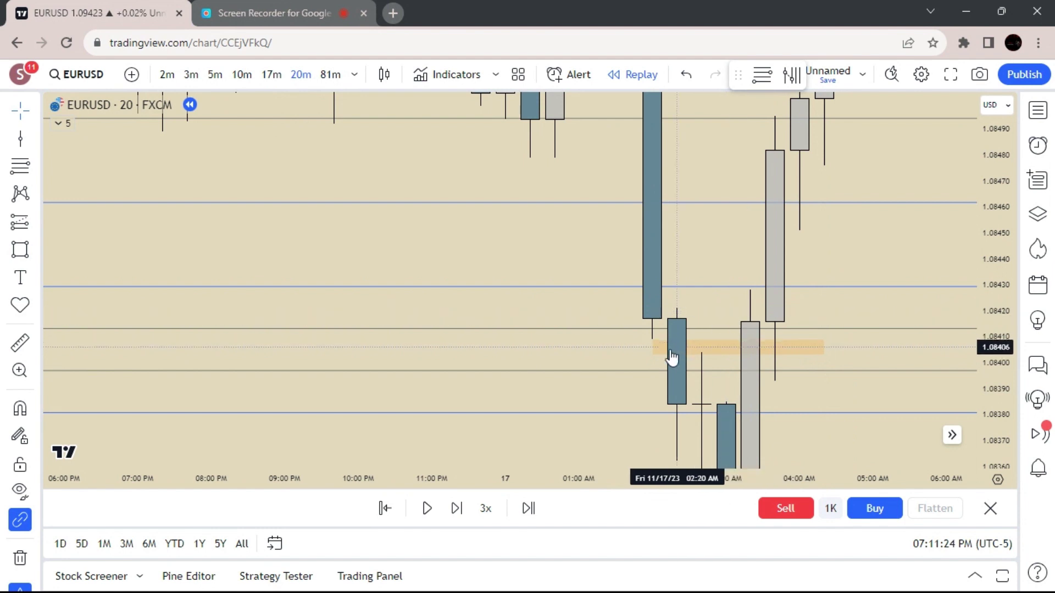
{"action": "left_click", "coordinate": [736, 339]}
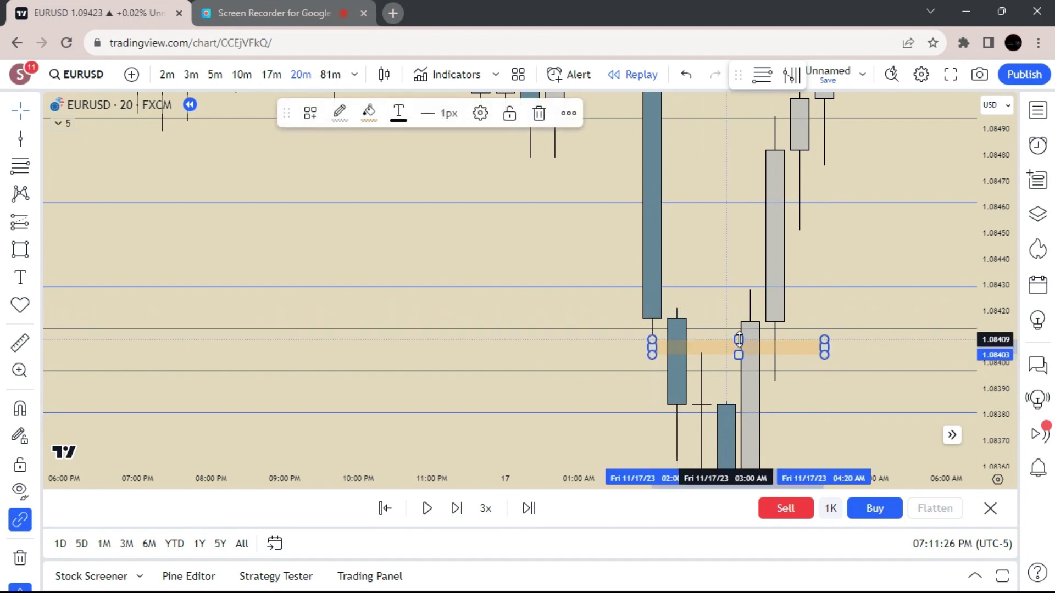
{"action": "left_click", "coordinate": [737, 309]}
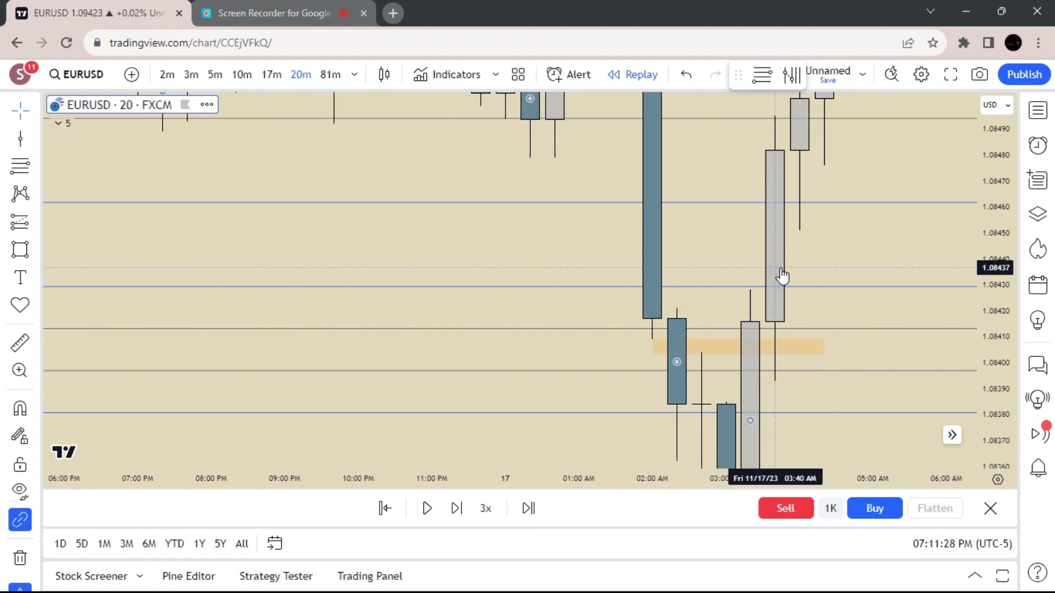
Set the chart's interval to 3 minutes and examine how price reacts at the zone near 1.0840.
{"action": "type", "text": "3"}
{"action": "key", "text": "Return"}
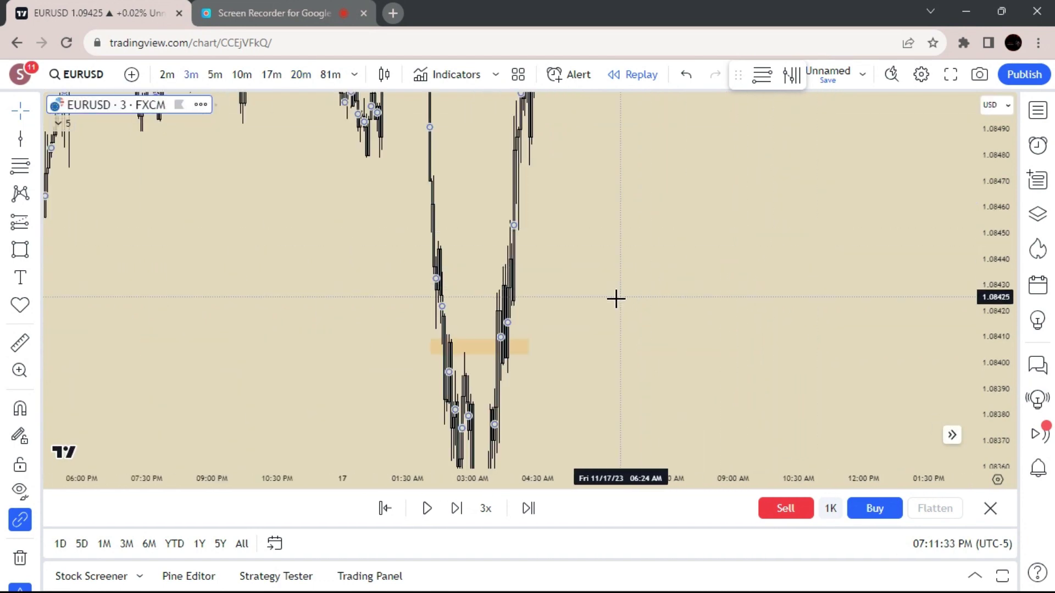
{"action": "scroll", "coordinate": [955, 327], "scroll_direction": "up", "scroll_amount": 12}
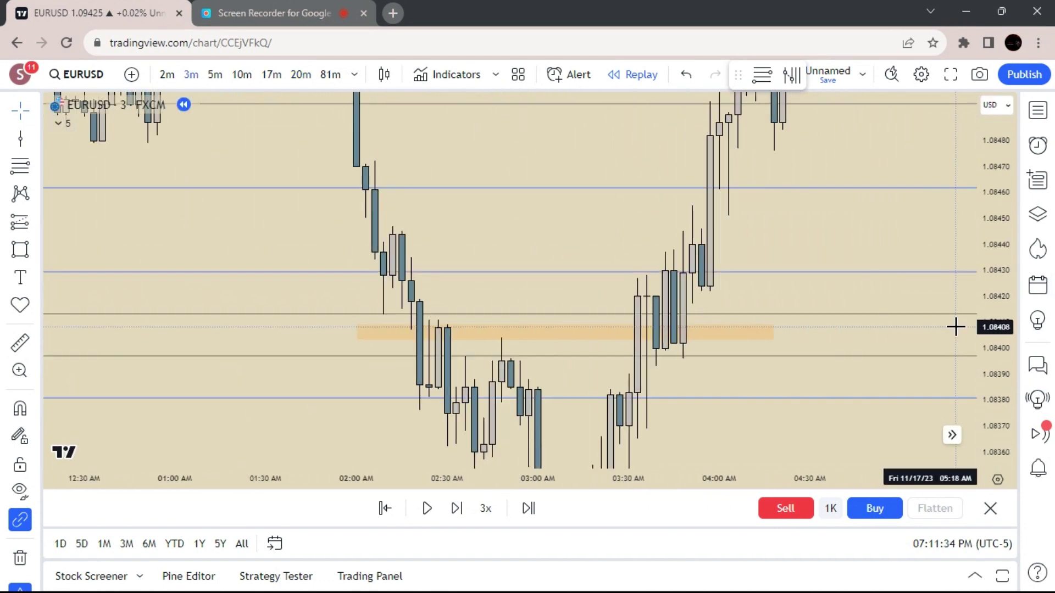
{"action": "left_click_drag", "start_coordinate": [855, 360], "coordinate": [834, 340]}
{"action": "scroll", "coordinate": [802, 335], "scroll_direction": "up", "scroll_amount": 2}
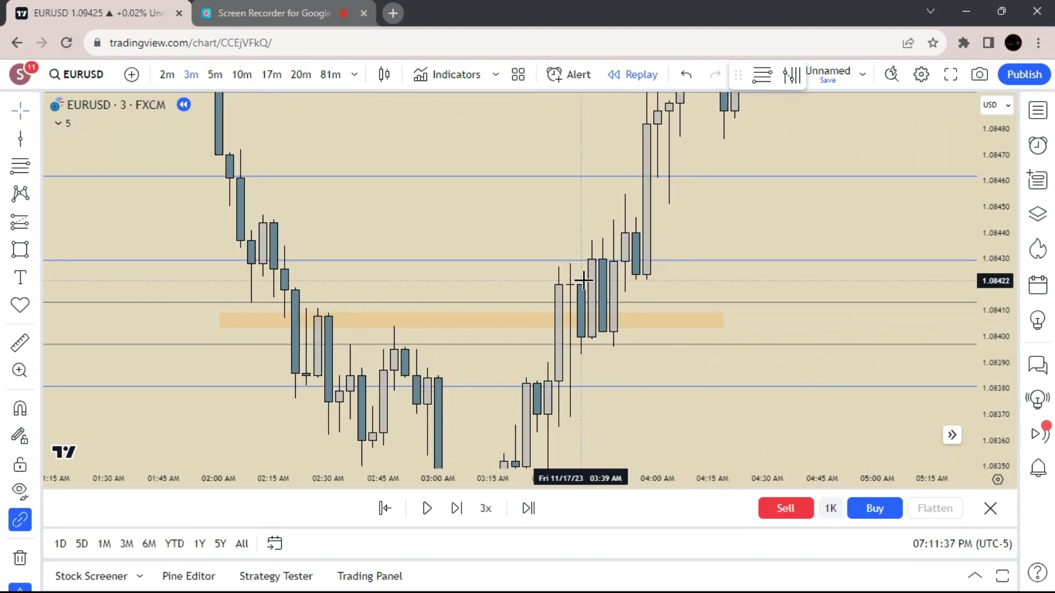
{"action": "left_click", "coordinate": [594, 329]}
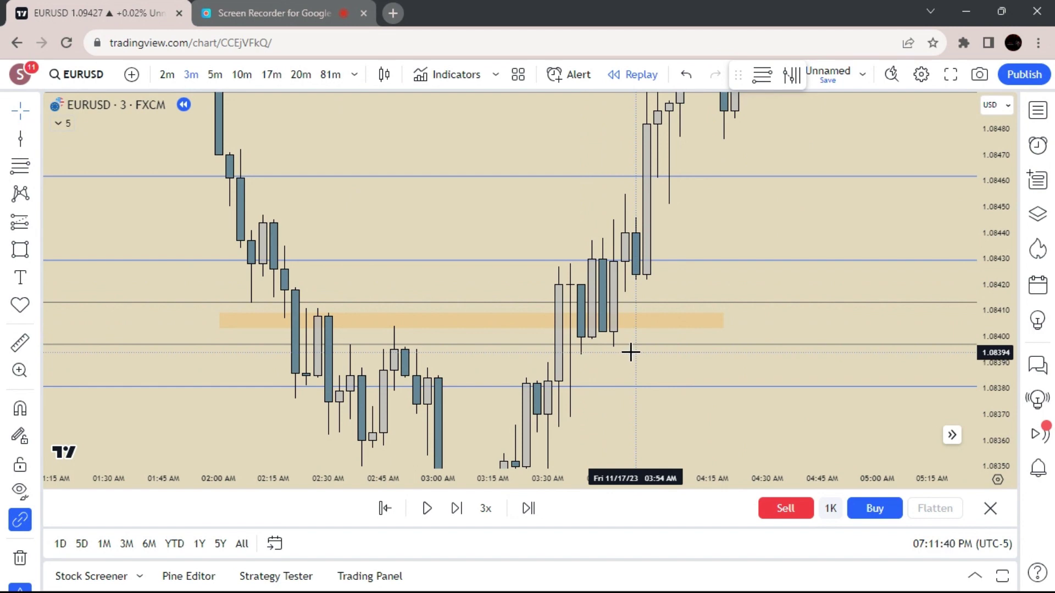
Set the EURUSD chart's interval to 5 minutes and locate the orange zone near 1.0840 on November 17.
{"action": "type", "text": "5"}
{"action": "key", "text": "Return"}
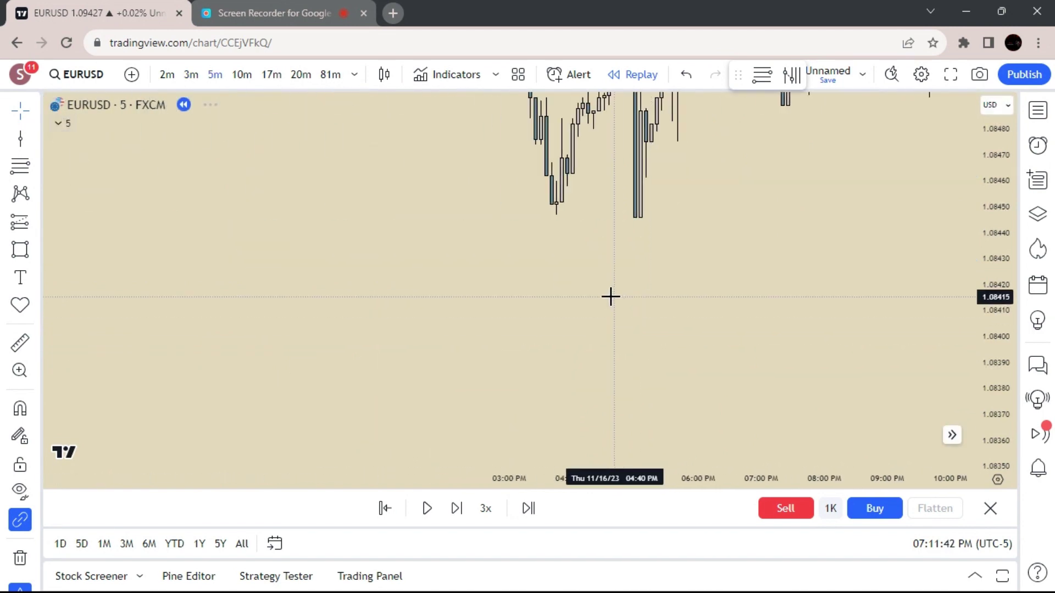
{"action": "scroll", "coordinate": [611, 297], "scroll_direction": "down", "scroll_amount": 4}
{"action": "left_click_drag", "start_coordinate": [501, 283], "coordinate": [760, 182]}
{"action": "left_click_drag", "start_coordinate": [515, 305], "coordinate": [646, 185]}
{"action": "scroll", "coordinate": [733, 176], "scroll_direction": "down", "scroll_amount": 5}
{"action": "left_click_drag", "start_coordinate": [779, 203], "coordinate": [435, 442]}
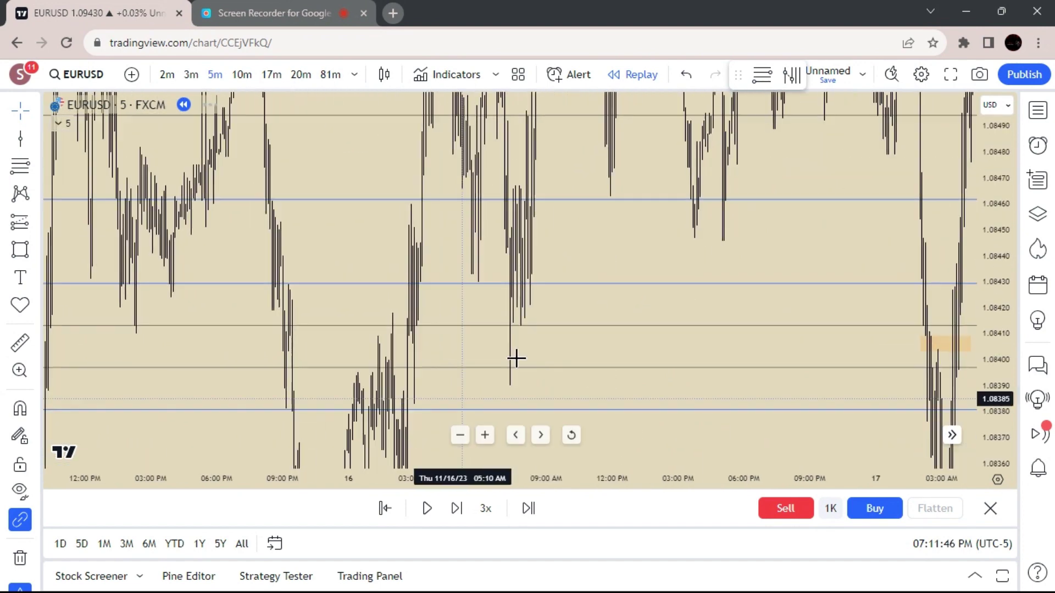
{"action": "scroll", "coordinate": [846, 362], "scroll_direction": "up", "scroll_amount": 5}
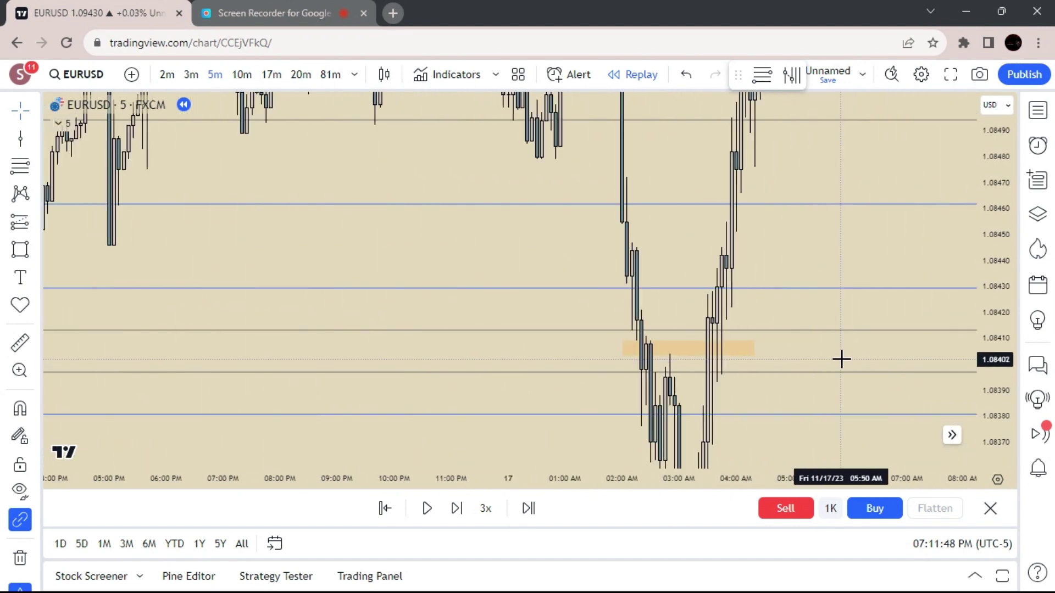
Examine how the 5-minute candles between 3:30 and 4:00 AM react at the orange zone.
{"action": "scroll", "coordinate": [841, 360], "scroll_direction": "up", "scroll_amount": 5}
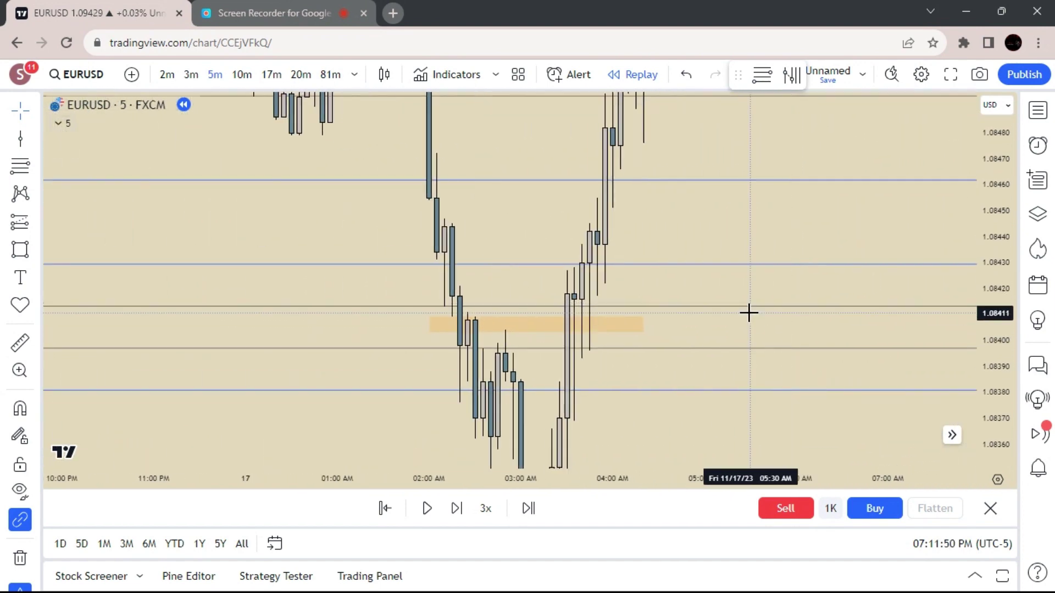
{"action": "left_click_drag", "start_coordinate": [748, 312], "coordinate": [899, 294]}
{"action": "scroll", "coordinate": [896, 298], "scroll_direction": "up", "scroll_amount": 5}
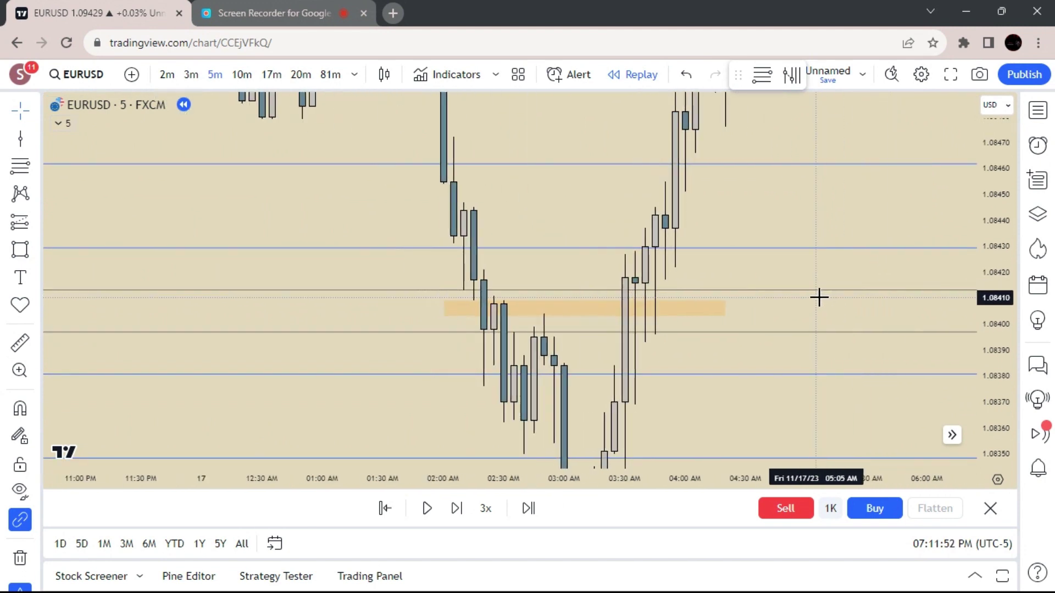
{"action": "scroll", "coordinate": [818, 297], "scroll_direction": "up", "scroll_amount": 2}
{"action": "scroll", "coordinate": [817, 297], "scroll_direction": "up", "scroll_amount": 2}
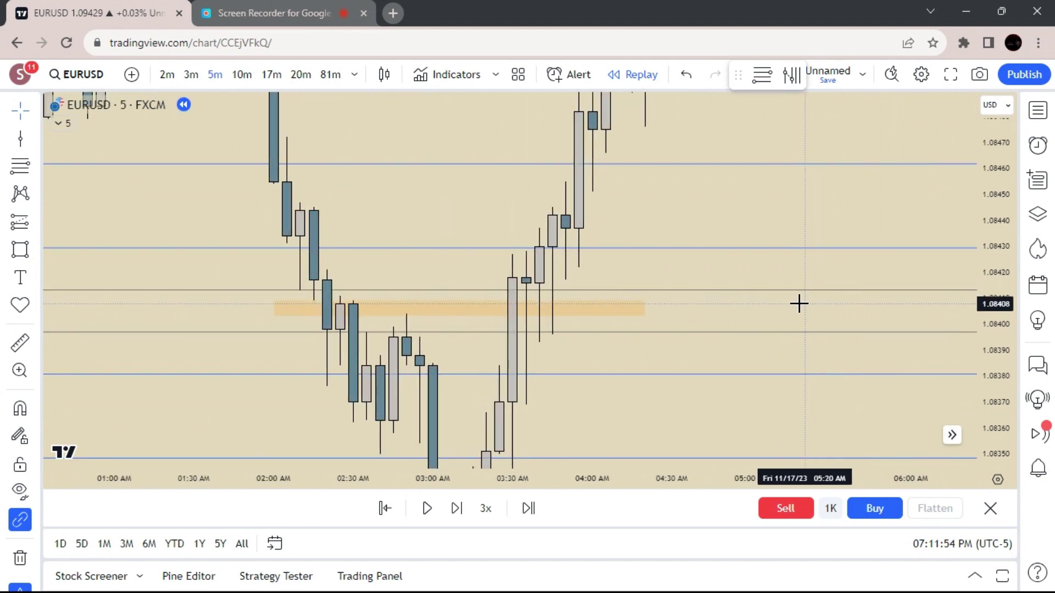
Examine the 5-minute candle wicks around 3:30 to 3:45 AM at the orange zone and the price move following them.
{"action": "scroll", "coordinate": [799, 304], "scroll_direction": "down", "scroll_amount": 2}
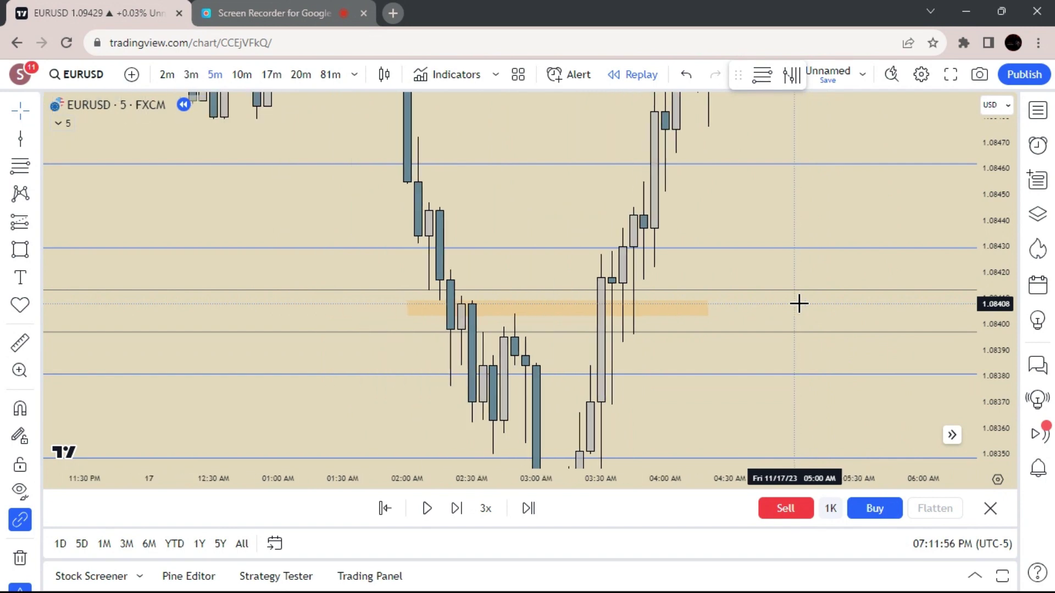
{"action": "scroll", "coordinate": [799, 304], "scroll_direction": "up", "scroll_amount": 4}
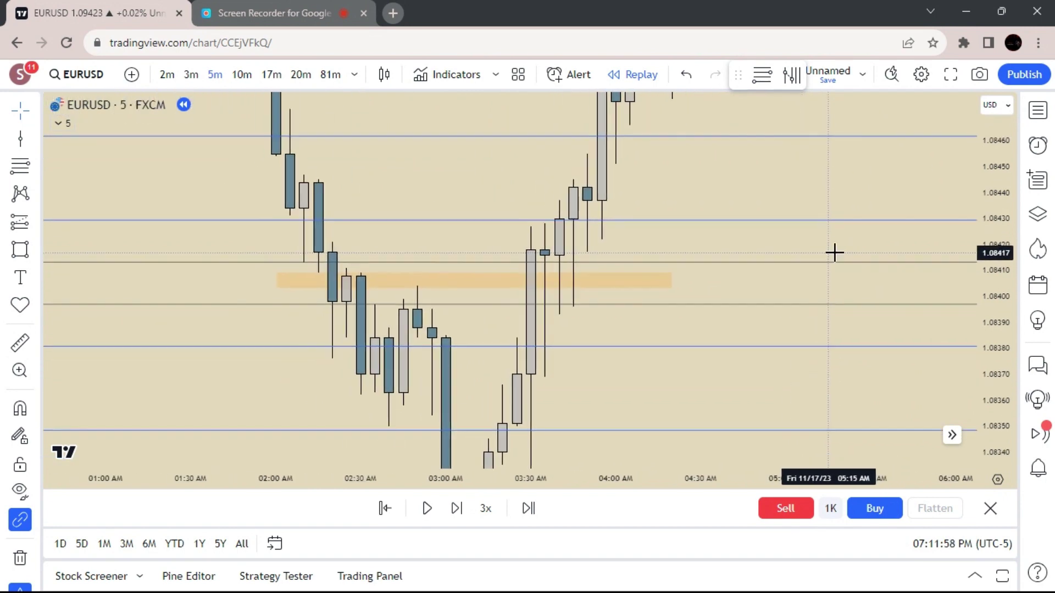
{"action": "left_click_drag", "start_coordinate": [675, 237], "coordinate": [748, 249]}
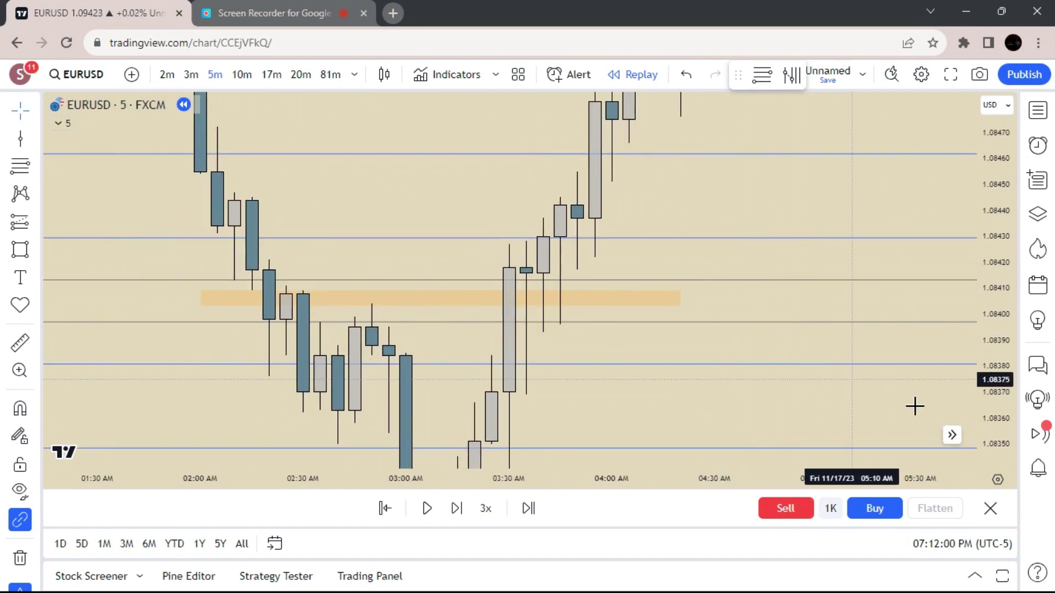
{"action": "scroll", "coordinate": [758, 327], "scroll_direction": "up", "scroll_amount": 2}
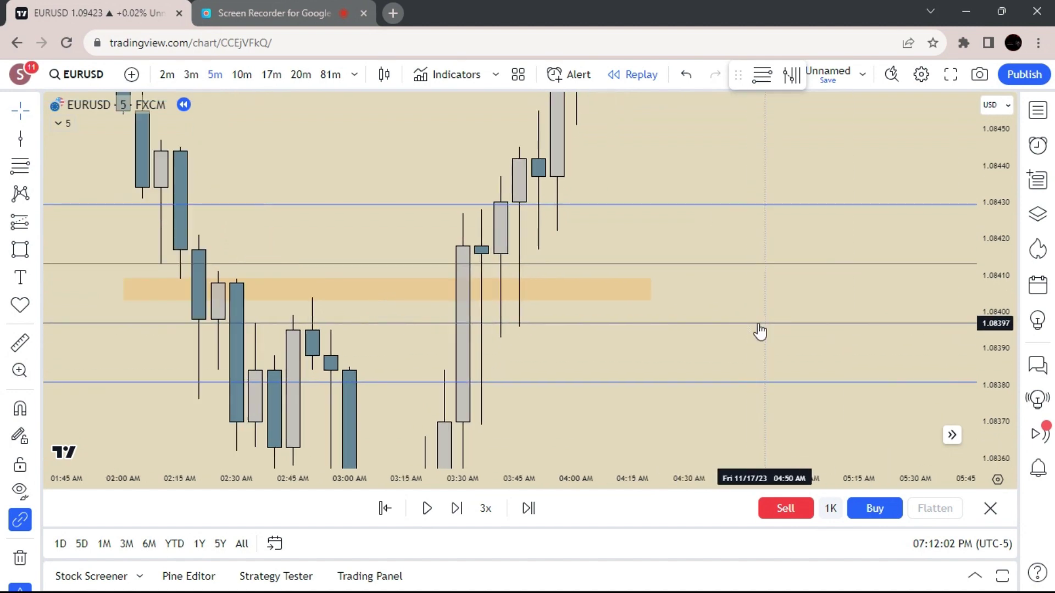
{"action": "left_click_drag", "start_coordinate": [681, 347], "coordinate": [685, 331]}
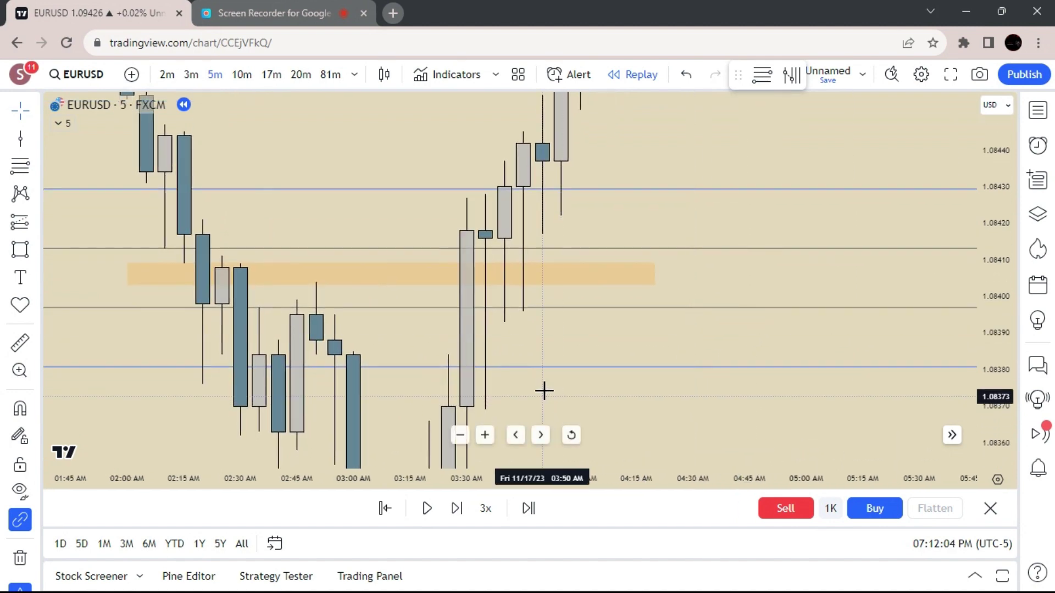
{"action": "scroll", "coordinate": [517, 305], "scroll_direction": "up", "scroll_amount": 1}
{"action": "left_click_drag", "start_coordinate": [438, 351], "coordinate": [440, 330]}
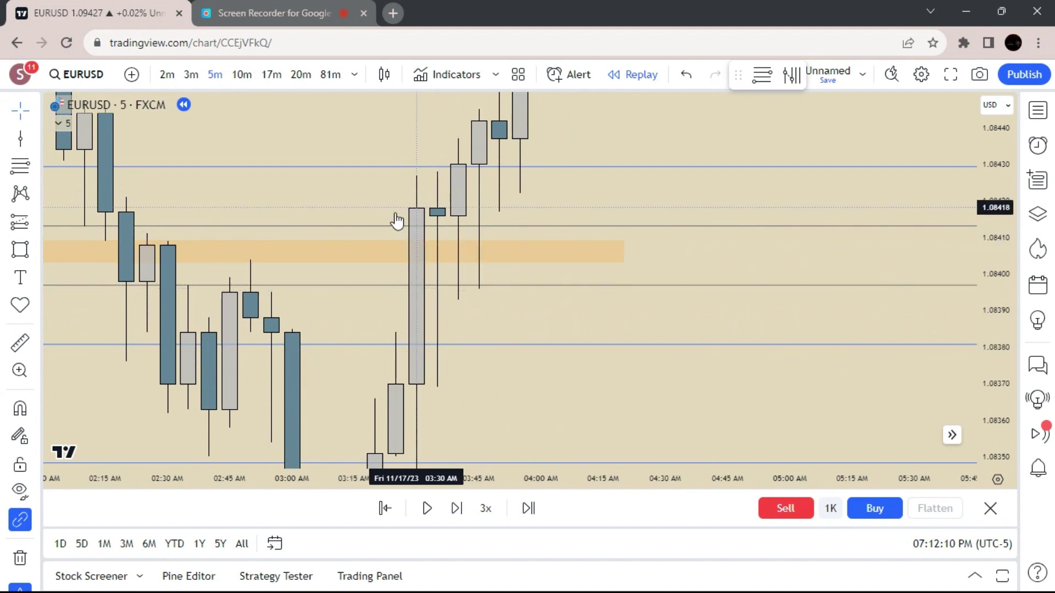
{"action": "scroll", "coordinate": [390, 218], "scroll_direction": "down", "scroll_amount": 2}
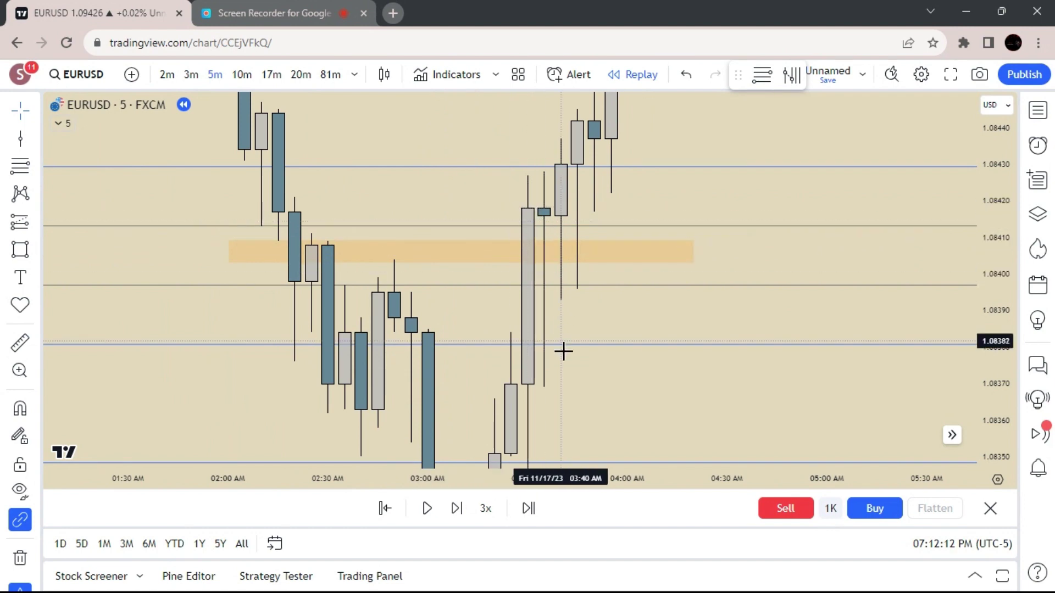
{"action": "scroll", "coordinate": [545, 300], "scroll_direction": "up", "scroll_amount": 1}
{"action": "scroll", "coordinate": [537, 330], "scroll_direction": "down", "scroll_amount": 1}
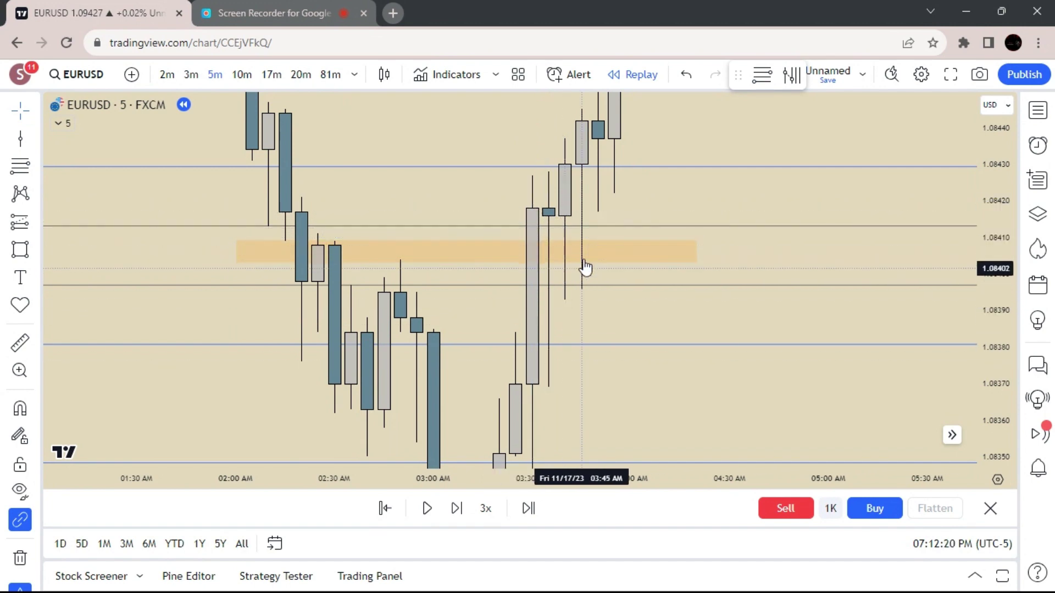
{"action": "scroll", "coordinate": [585, 232], "scroll_direction": "down", "scroll_amount": 2}
{"action": "left_click_drag", "start_coordinate": [722, 144], "coordinate": [560, 396]}
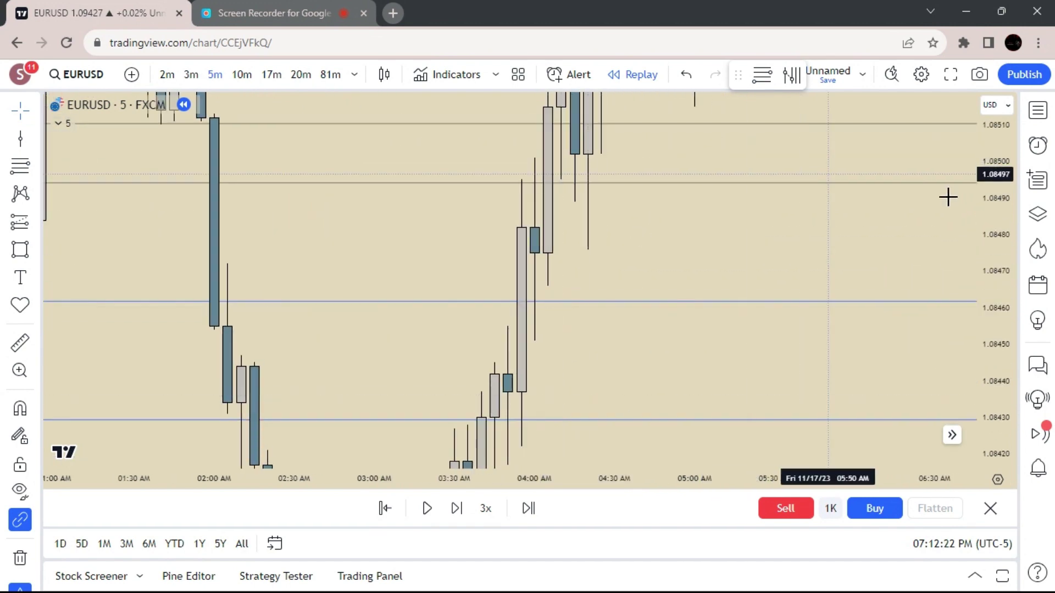
{"action": "scroll", "coordinate": [828, 210], "scroll_direction": "down", "scroll_amount": 5}
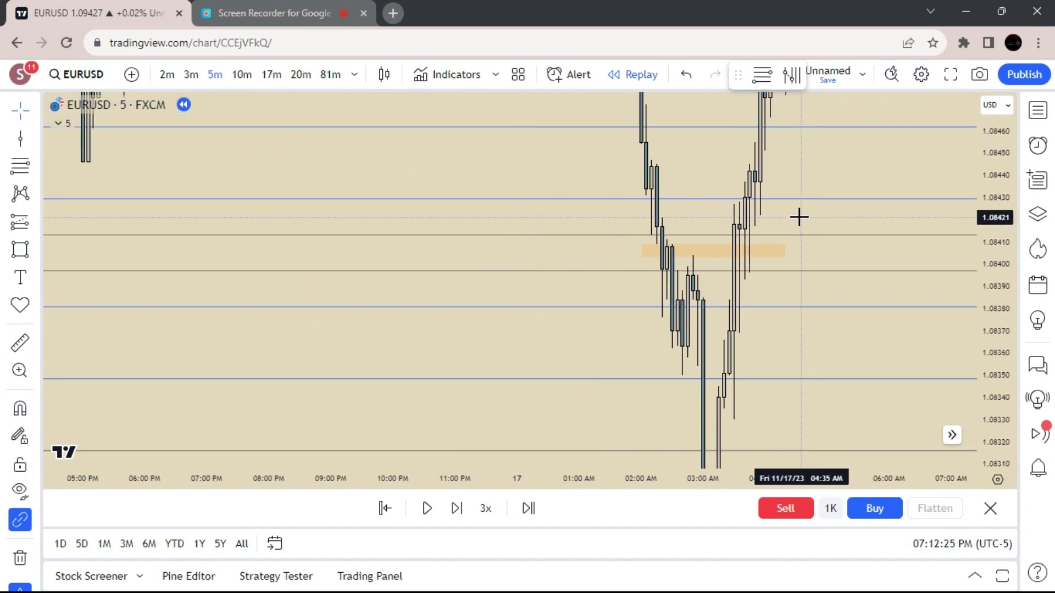
Set the EURUSD chart's interval to 3 minutes and view the candles around the orange zone near 1.0840.
{"action": "scroll", "coordinate": [799, 218], "scroll_direction": "up", "scroll_amount": 3}
{"action": "type", "text": "3"}
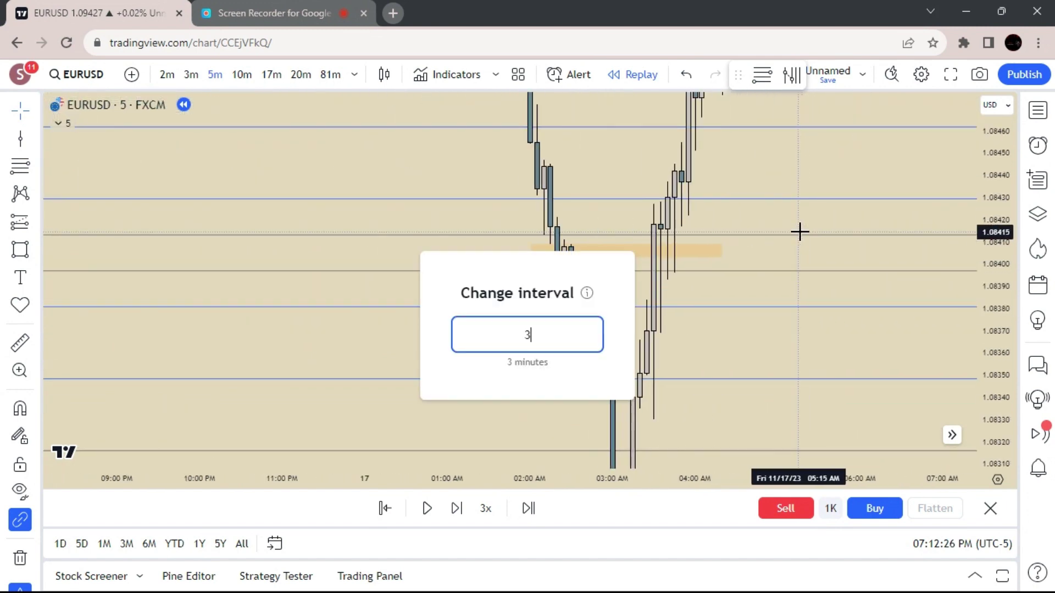
{"action": "key", "text": "Return"}
{"action": "scroll", "coordinate": [669, 273], "scroll_direction": "down", "scroll_amount": 1}
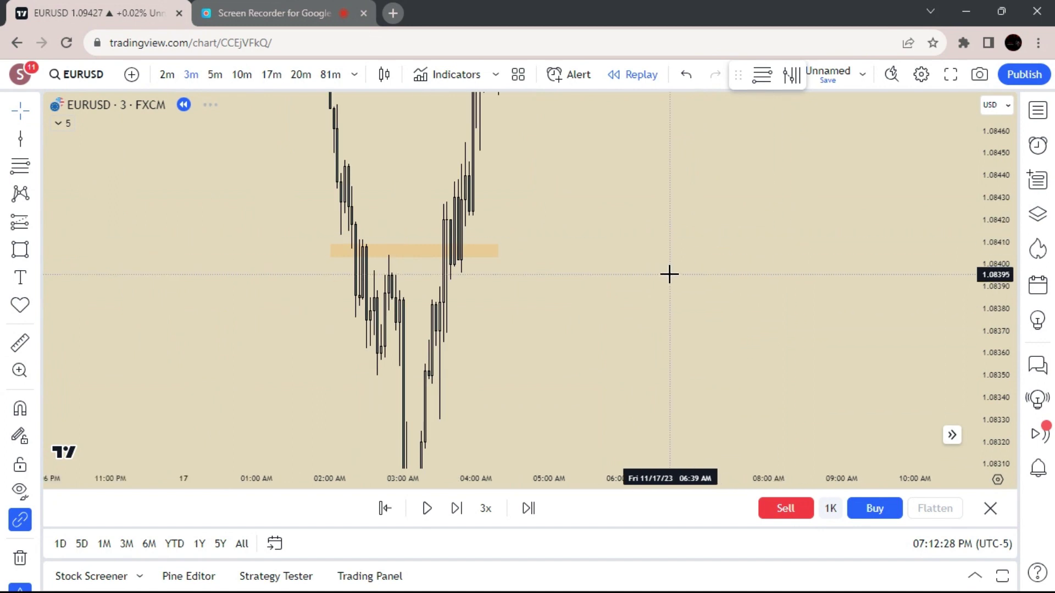
{"action": "type", "text": "1"}
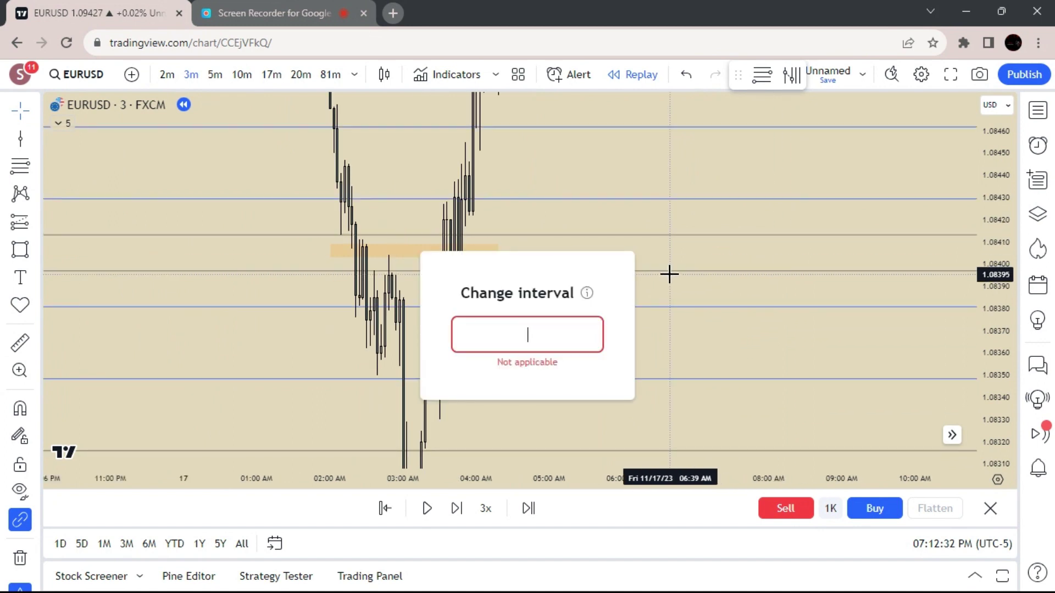
{"action": "key", "text": "Escape"}
Load the FXCM GBPUSD chart and set its interval to 17 minutes.
{"action": "type", "text": "G"}
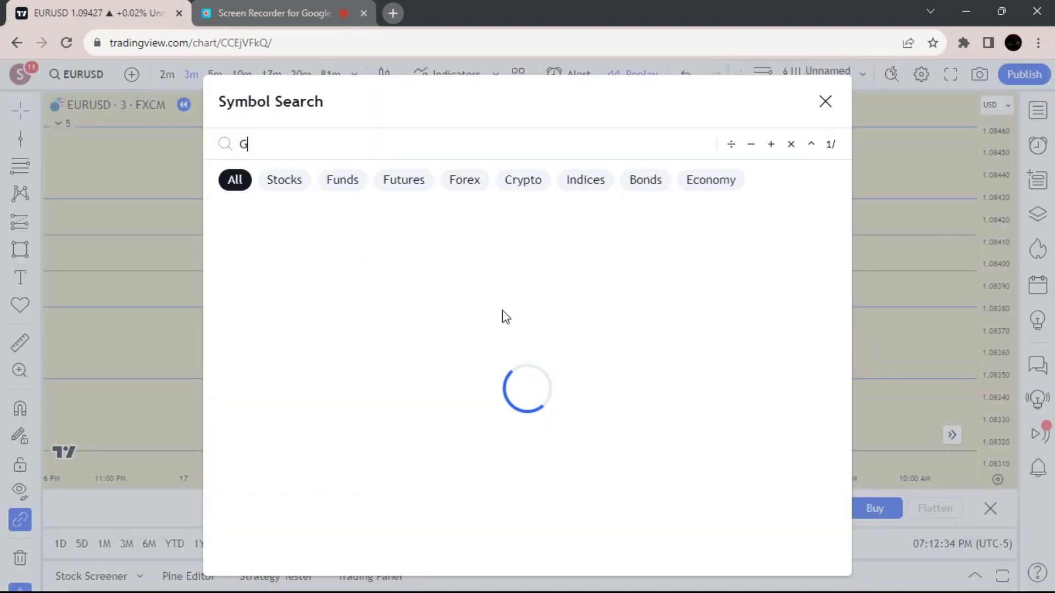
{"action": "scroll", "coordinate": [384, 407], "scroll_direction": "down", "scroll_amount": 5}
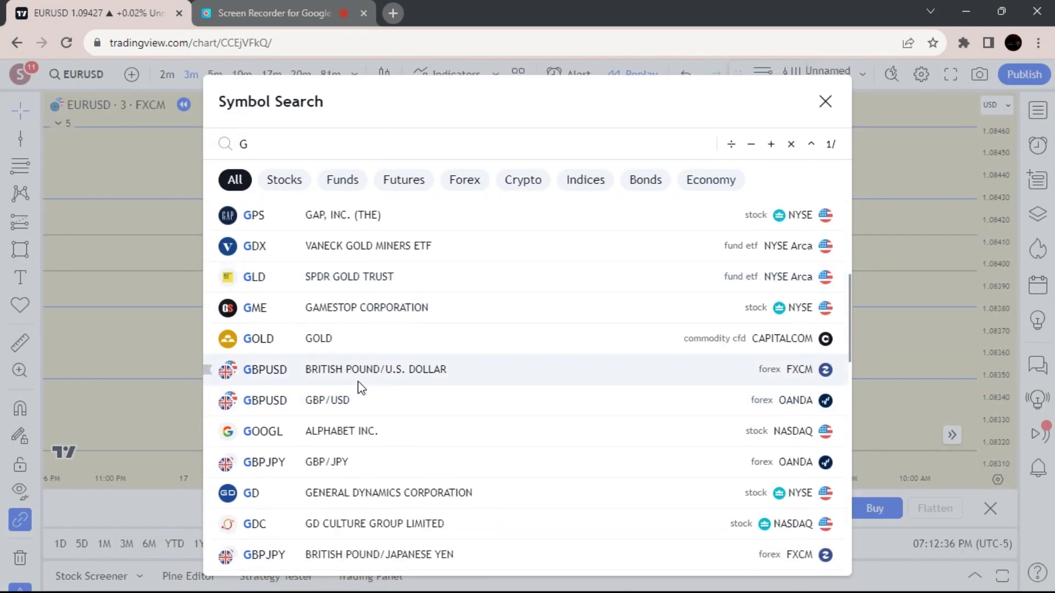
{"action": "left_click", "coordinate": [358, 381]}
{"action": "scroll", "coordinate": [487, 313], "scroll_direction": "down", "scroll_amount": 2}
{"action": "left_click_drag", "start_coordinate": [487, 313], "coordinate": [544, 297]}
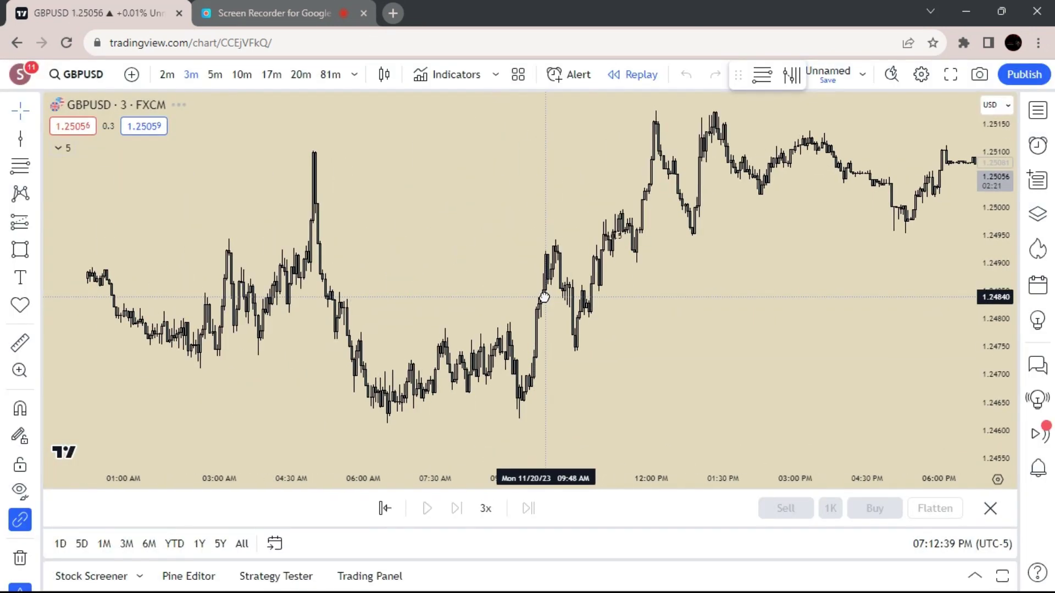
{"action": "type", "text": "2"}
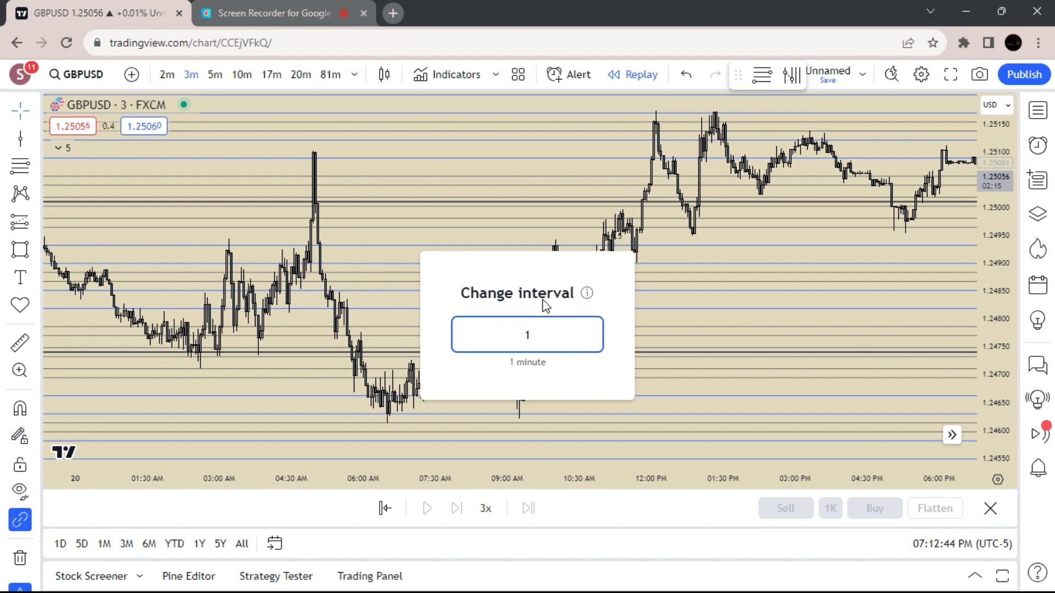
{"action": "key", "text": "Return"}
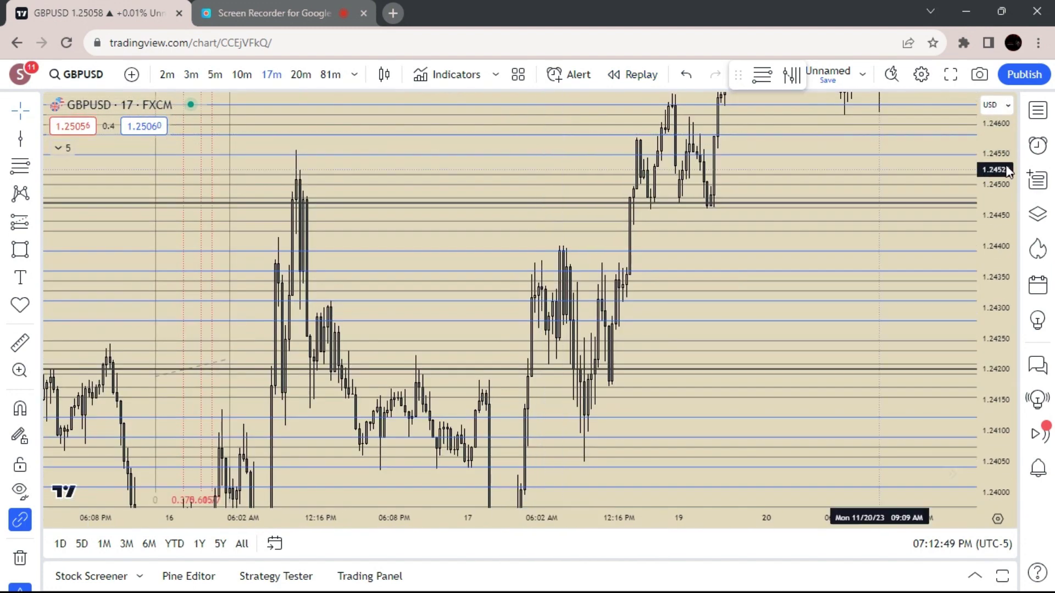
Locate the November 12 to 13 price action around 1.2230 on the 17-minute GBPUSD chart.
{"action": "left_click_drag", "start_coordinate": [1009, 180], "coordinate": [987, 471]}
{"action": "left_click_drag", "start_coordinate": [901, 418], "coordinate": [1036, 400]}
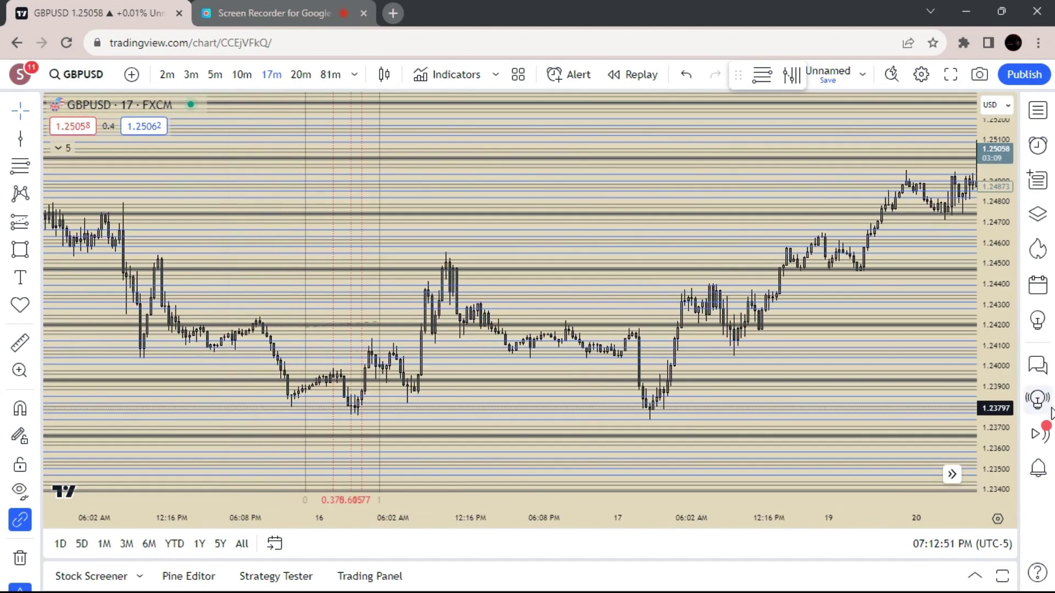
{"action": "scroll", "coordinate": [330, 295], "scroll_direction": "down", "scroll_amount": 6}
{"action": "left_click_drag", "start_coordinate": [344, 296], "coordinate": [744, 179]}
{"action": "left_click_drag", "start_coordinate": [425, 353], "coordinate": [627, 213]}
{"action": "left_click_drag", "start_coordinate": [813, 374], "coordinate": [907, 283]}
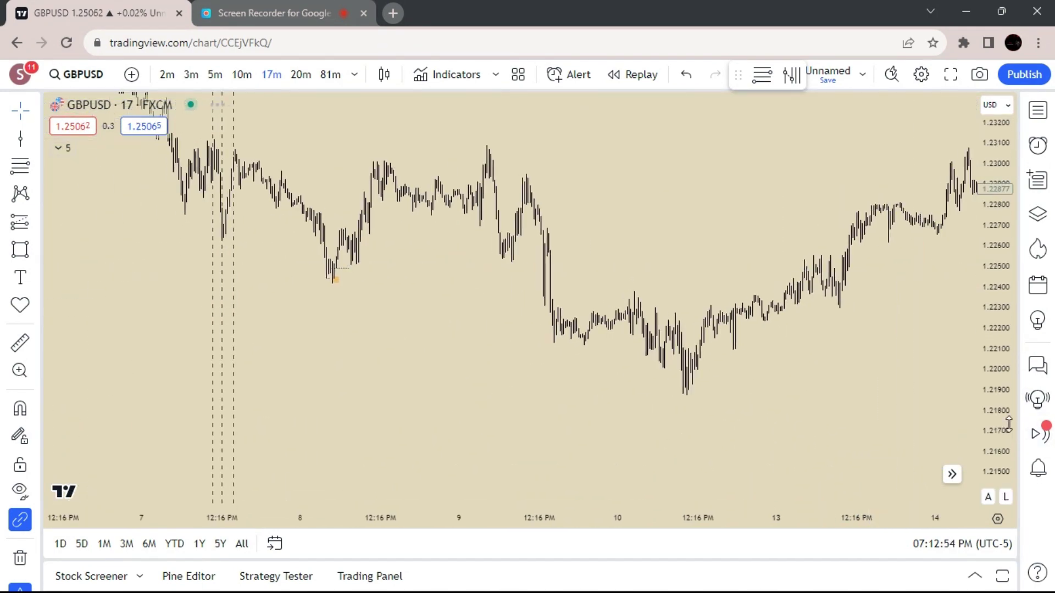
{"action": "left_click_drag", "start_coordinate": [1007, 423], "coordinate": [981, 223]}
{"action": "scroll", "coordinate": [829, 361], "scroll_direction": "up", "scroll_amount": 6}
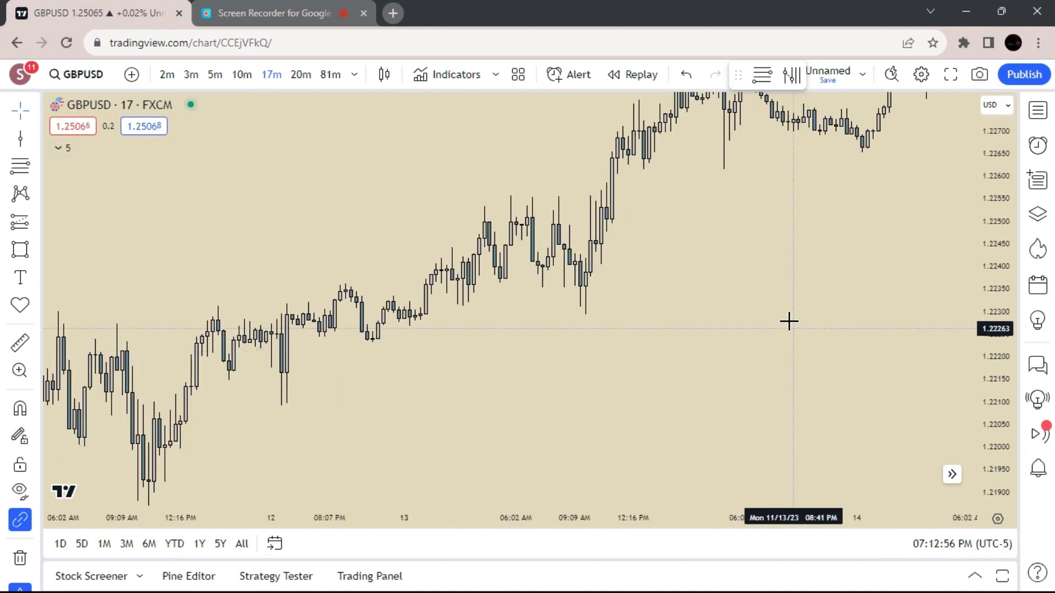
{"action": "left_click_drag", "start_coordinate": [1012, 423], "coordinate": [1029, 193]}
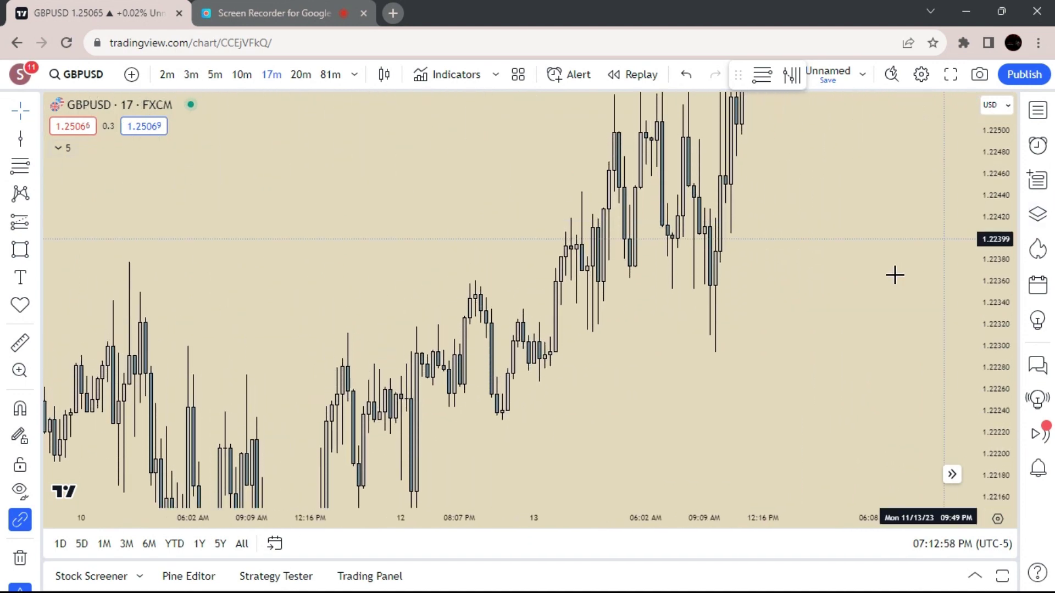
{"action": "scroll", "coordinate": [864, 294], "scroll_direction": "up", "scroll_amount": 1}
{"action": "left_click_drag", "start_coordinate": [790, 324], "coordinate": [848, 306]}
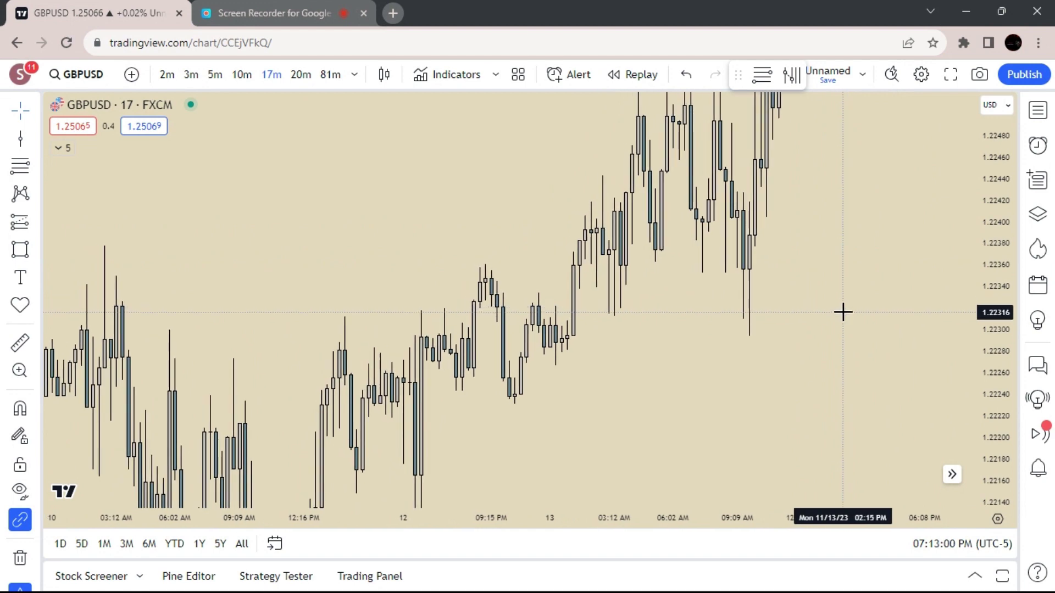
{"action": "scroll", "coordinate": [843, 311], "scroll_direction": "up", "scroll_amount": 1}
{"action": "scroll", "coordinate": [722, 353], "scroll_direction": "up", "scroll_amount": 1}
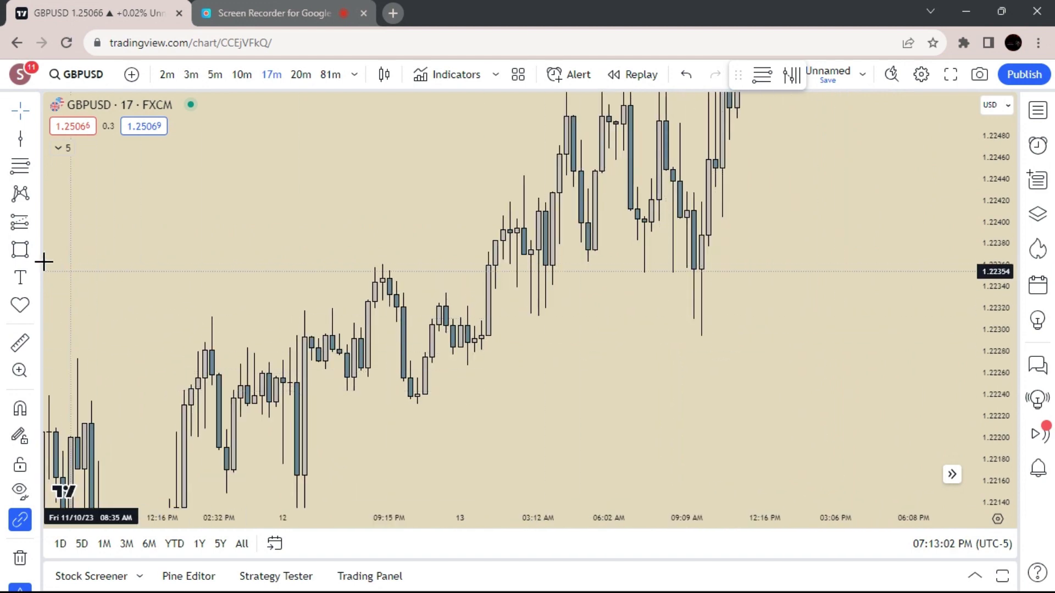
Draw a rectangle zone from 1.22308 down to 1.22272, spanning November 12, 9:32 PM to November 13, about 1:41 PM.
{"action": "left_click", "coordinate": [20, 250]}
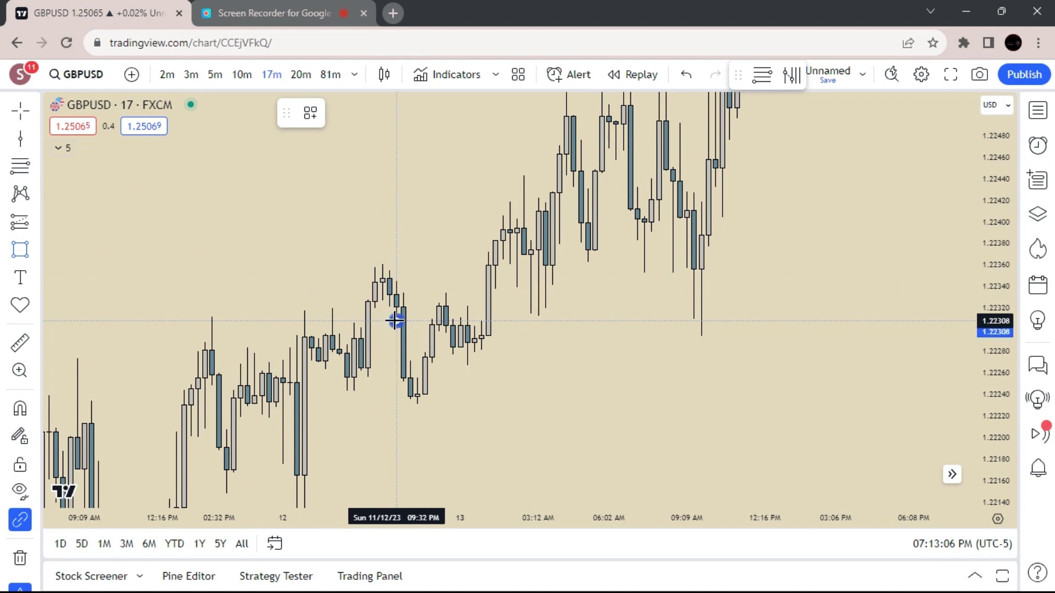
{"action": "mouse_move", "coordinate": [395, 320]}
{"action": "left_mouse_down"}
{"action": "mouse_move", "coordinate": [765, 374]}
{"action": "mouse_move", "coordinate": [801, 361]}
{"action": "left_mouse_up"}
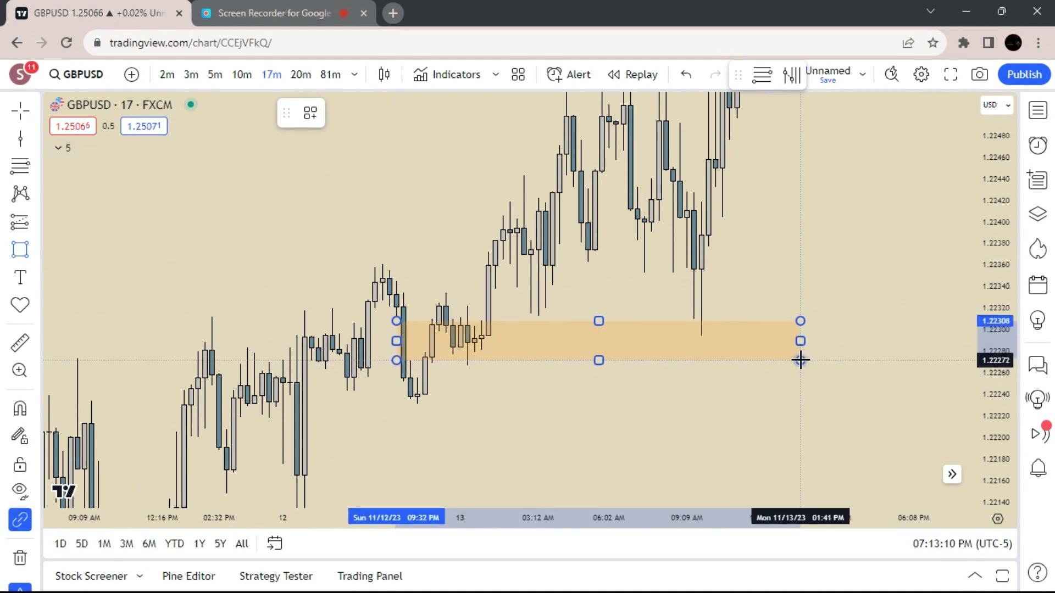
{"action": "left_click", "coordinate": [800, 360]}
{"action": "left_click", "coordinate": [827, 270]}
Examine how the 17-minute GBPUSD candles form and react at the orange zone between November 12 evening and November 13 morning.
{"action": "scroll", "coordinate": [817, 254], "scroll_direction": "down", "scroll_amount": 1}
{"action": "scroll", "coordinate": [817, 255], "scroll_direction": "up", "scroll_amount": 3}
{"action": "left_click_drag", "start_coordinate": [371, 400], "coordinate": [690, 390]}
{"action": "scroll", "coordinate": [689, 390], "scroll_direction": "down", "scroll_amount": 2}
{"action": "left_click", "coordinate": [623, 321]}
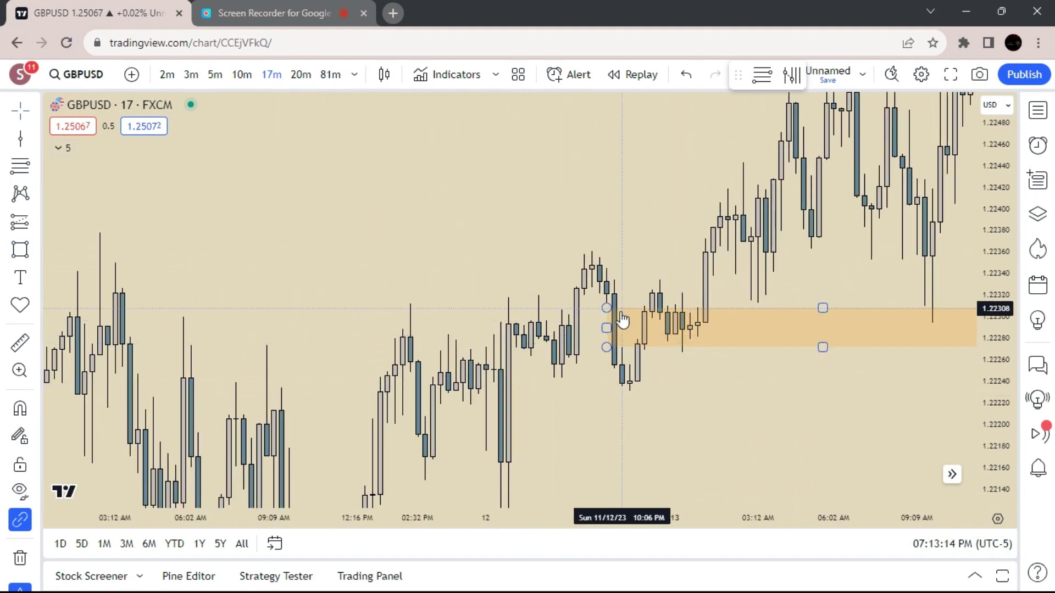
{"action": "scroll", "coordinate": [621, 334], "scroll_direction": "down", "scroll_amount": 2}
{"action": "left_click_drag", "start_coordinate": [685, 273], "coordinate": [513, 281]}
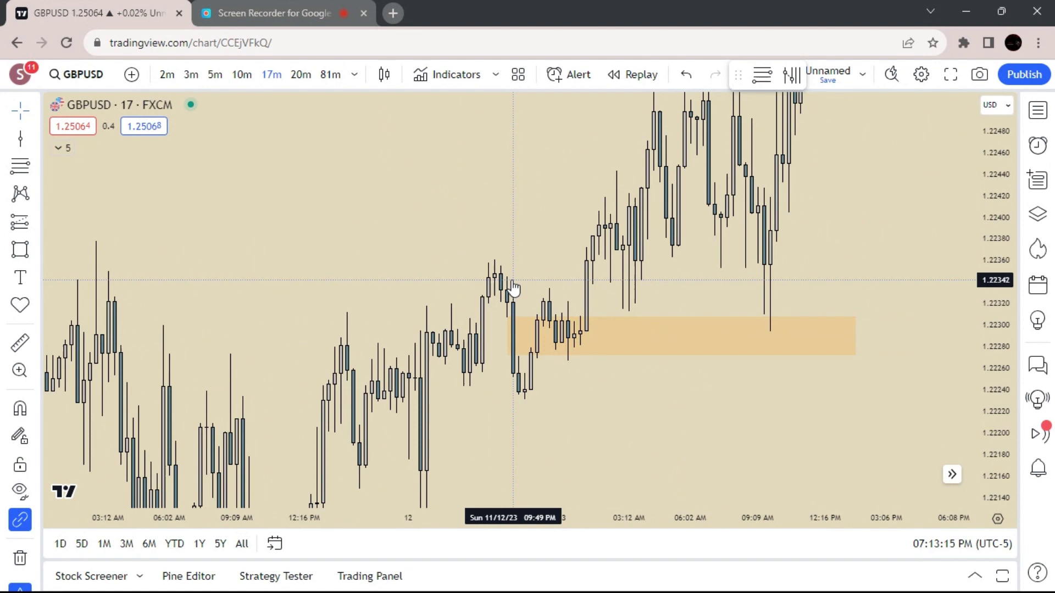
{"action": "left_click", "coordinate": [542, 318]}
{"action": "scroll", "coordinate": [546, 297], "scroll_direction": "up", "scroll_amount": 1}
{"action": "scroll", "coordinate": [547, 296], "scroll_direction": "down", "scroll_amount": 1}
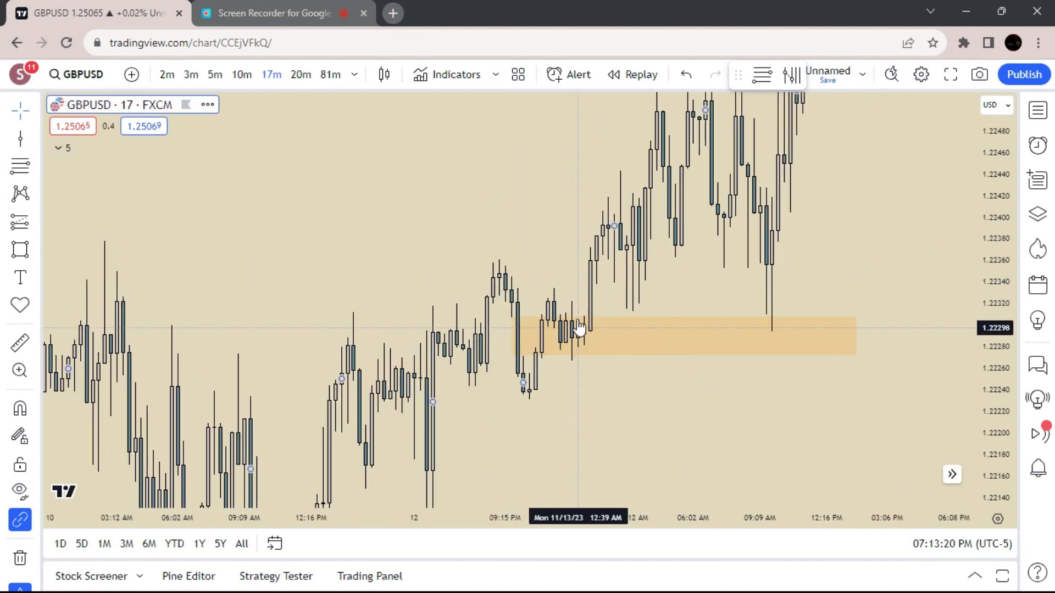
{"action": "left_click_drag", "start_coordinate": [581, 264], "coordinate": [514, 348]}
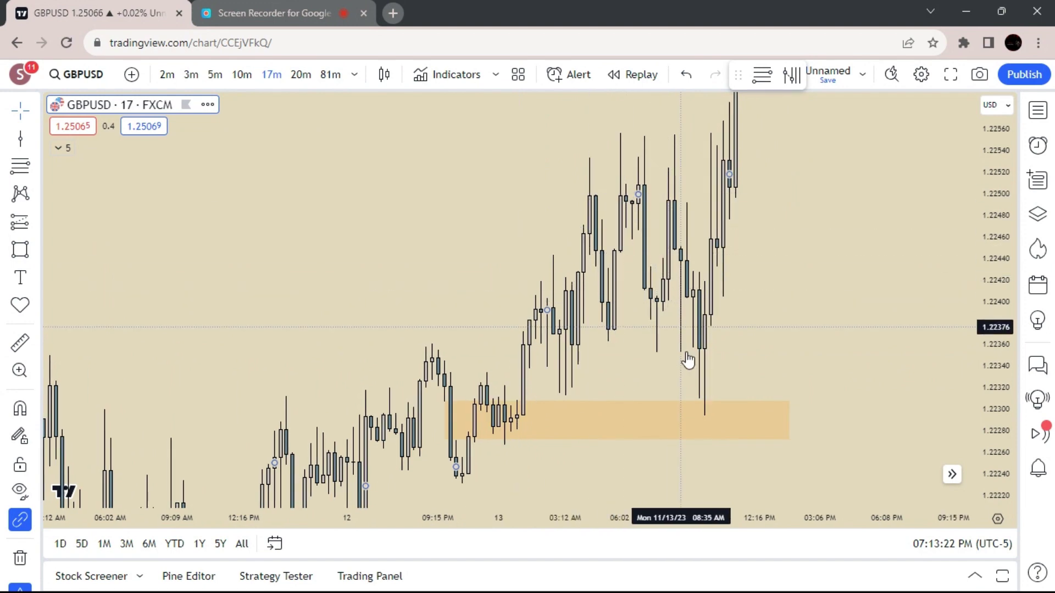
{"action": "scroll", "coordinate": [688, 368], "scroll_direction": "up", "scroll_amount": 1}
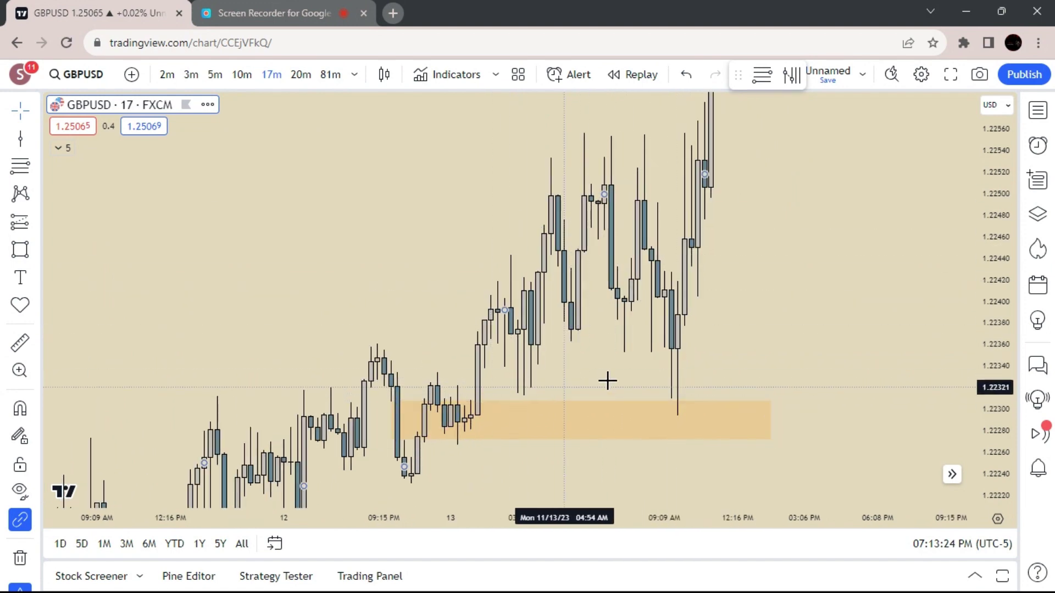
{"action": "left_click", "coordinate": [565, 400]}
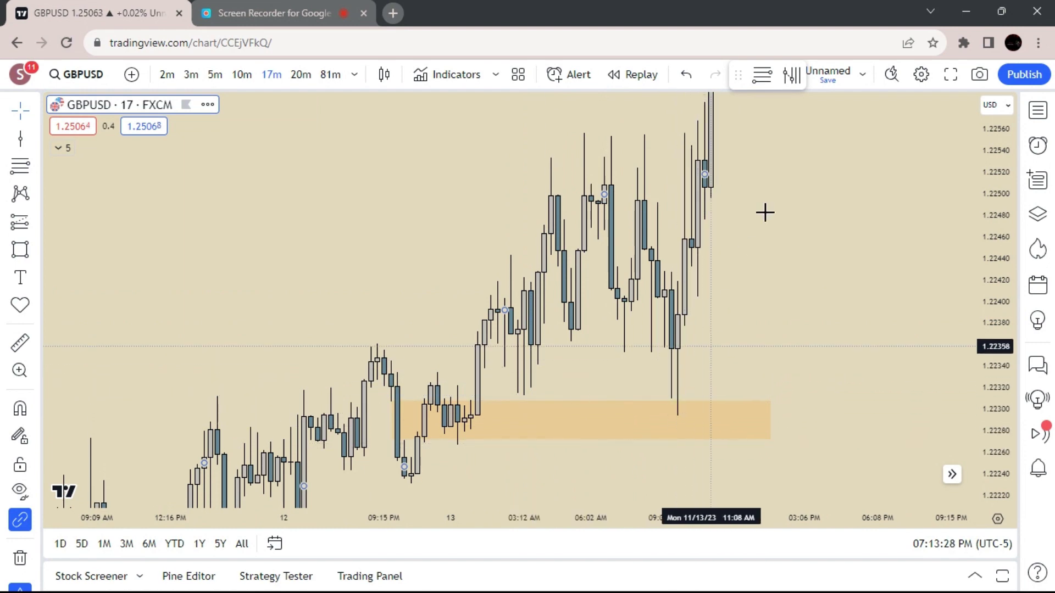
{"action": "left_click", "coordinate": [754, 298]}
{"action": "left_click", "coordinate": [756, 158]}
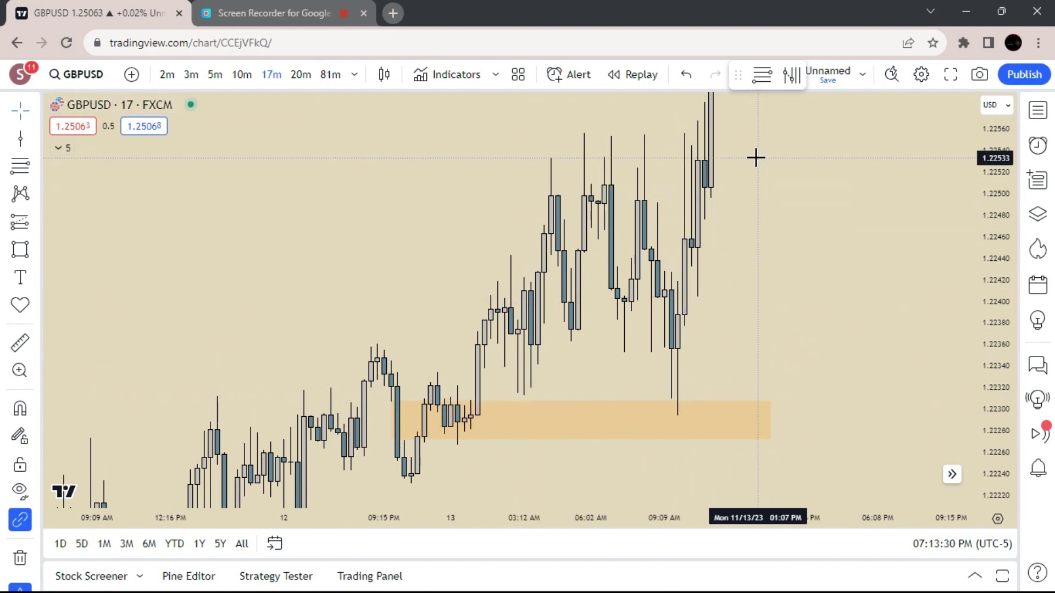
Start a bar replay of the GBPUSD chart from the afternoon of November 13 and set the interval to 3 minutes.
{"action": "type", "text": "3"}
{"action": "key", "text": "Return"}
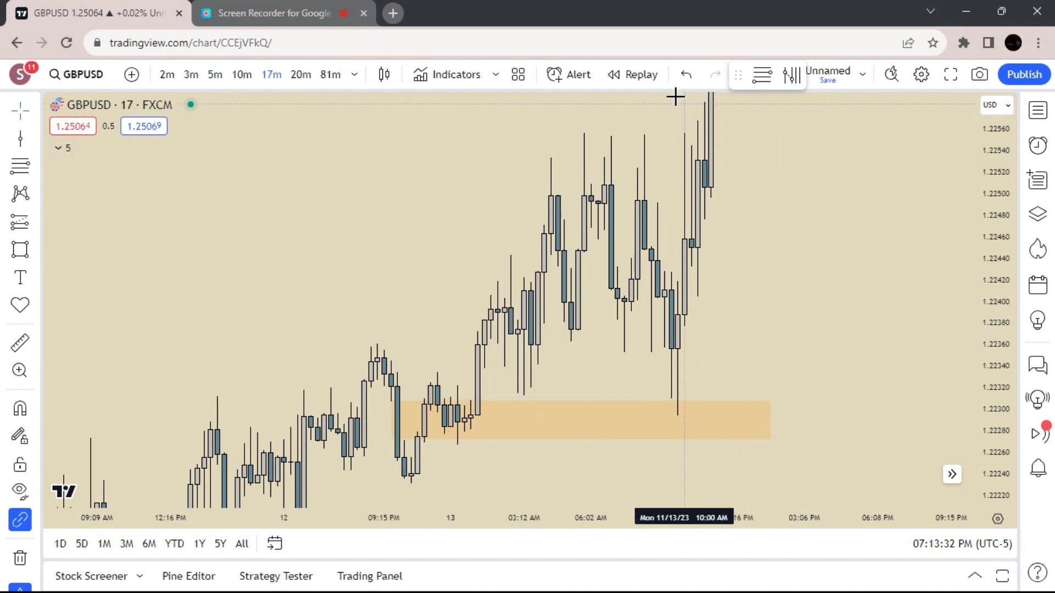
{"action": "left_click", "coordinate": [640, 74]}
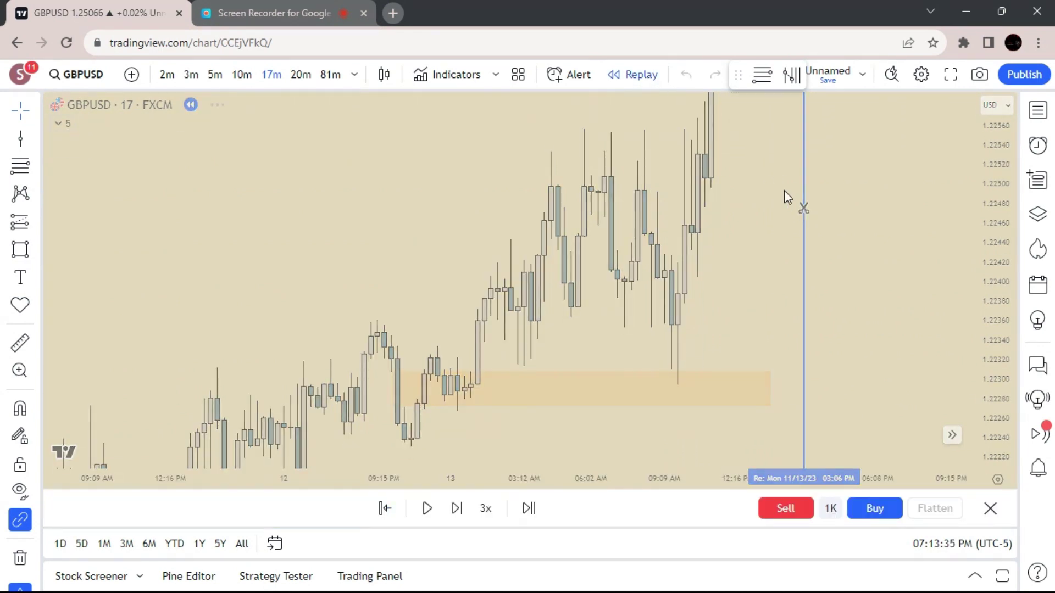
{"action": "left_click", "coordinate": [784, 193]}
{"action": "type", "text": "3"}
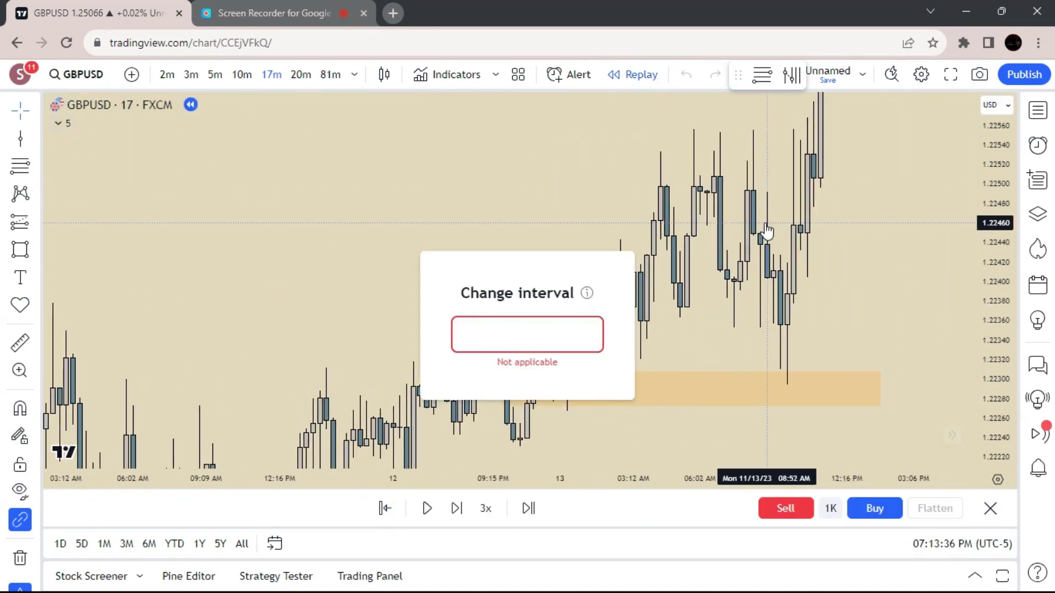
{"action": "key", "text": "Return"}
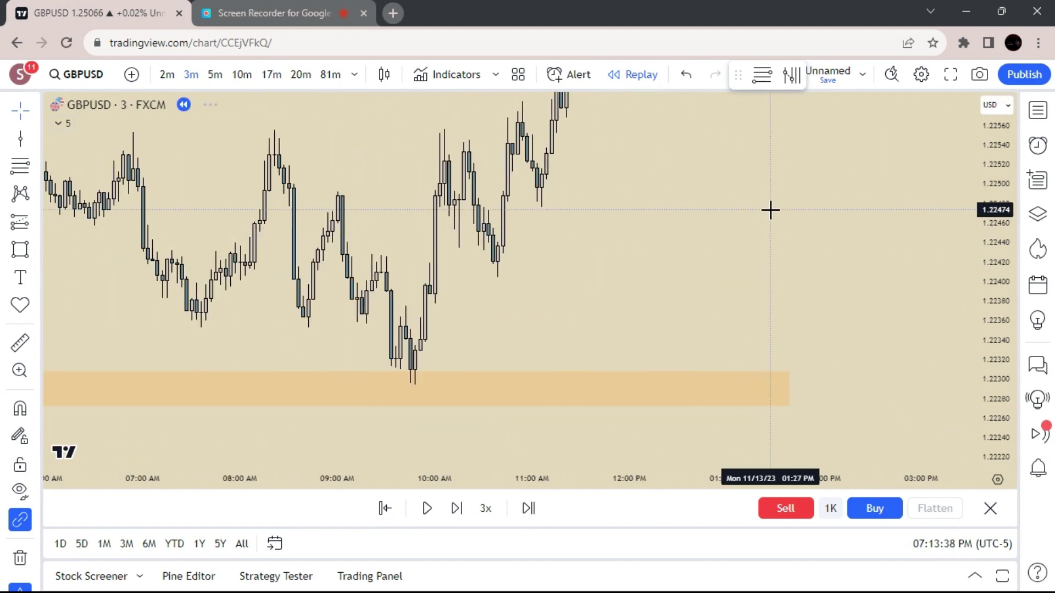
Examine the 3-minute GBPUSD candles where the orange zone begins, from late November 12 to about 1:00 AM on November 13.
{"action": "scroll", "coordinate": [760, 233], "scroll_direction": "down", "scroll_amount": 2}
{"action": "scroll", "coordinate": [536, 258], "scroll_direction": "down", "scroll_amount": 2}
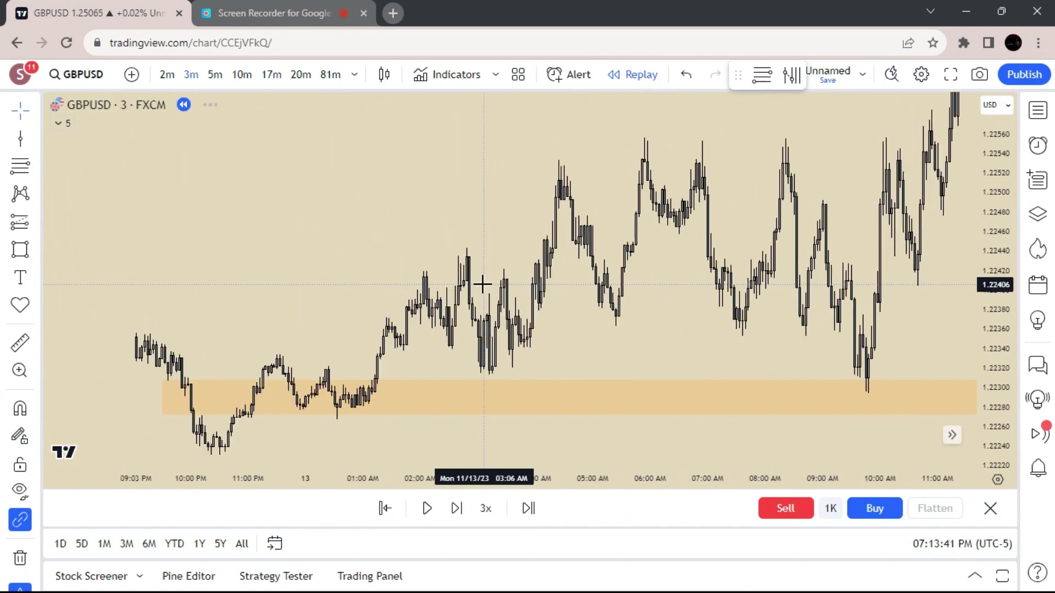
{"action": "left_click_drag", "start_coordinate": [462, 274], "coordinate": [553, 193]}
{"action": "left_click_drag", "start_coordinate": [468, 239], "coordinate": [516, 233]}
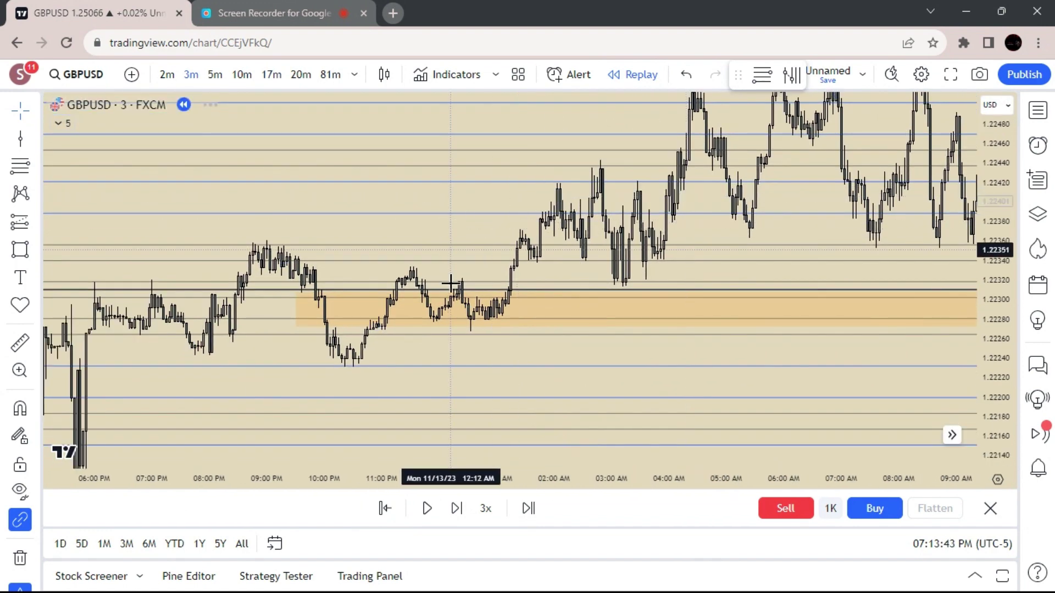
{"action": "left_click_drag", "start_coordinate": [991, 443], "coordinate": [993, 261]}
{"action": "left_click", "coordinate": [447, 395]}
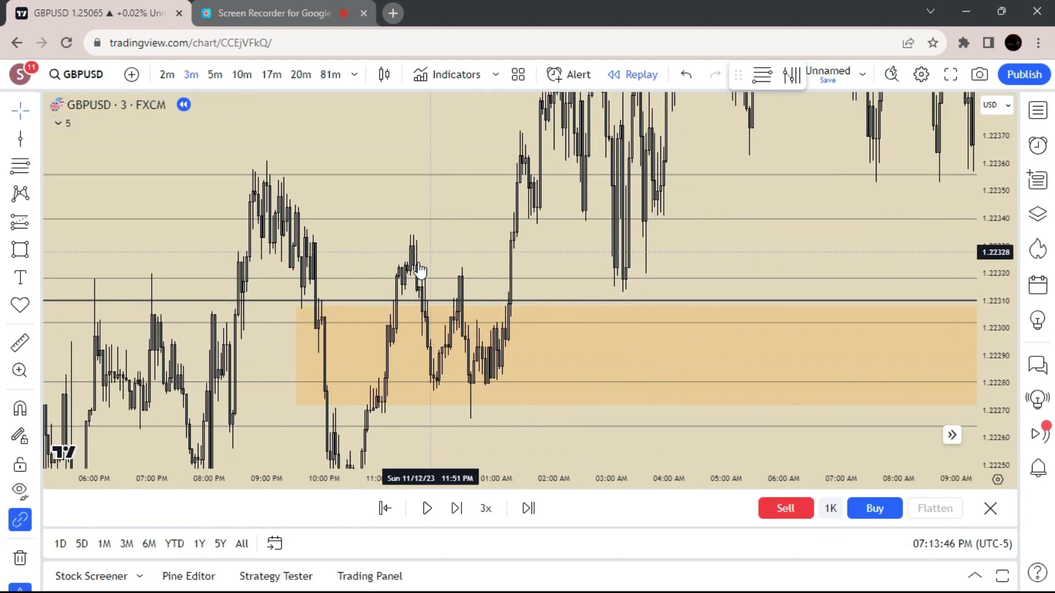
{"action": "left_click", "coordinate": [420, 253]}
{"action": "left_click", "coordinate": [420, 253]}
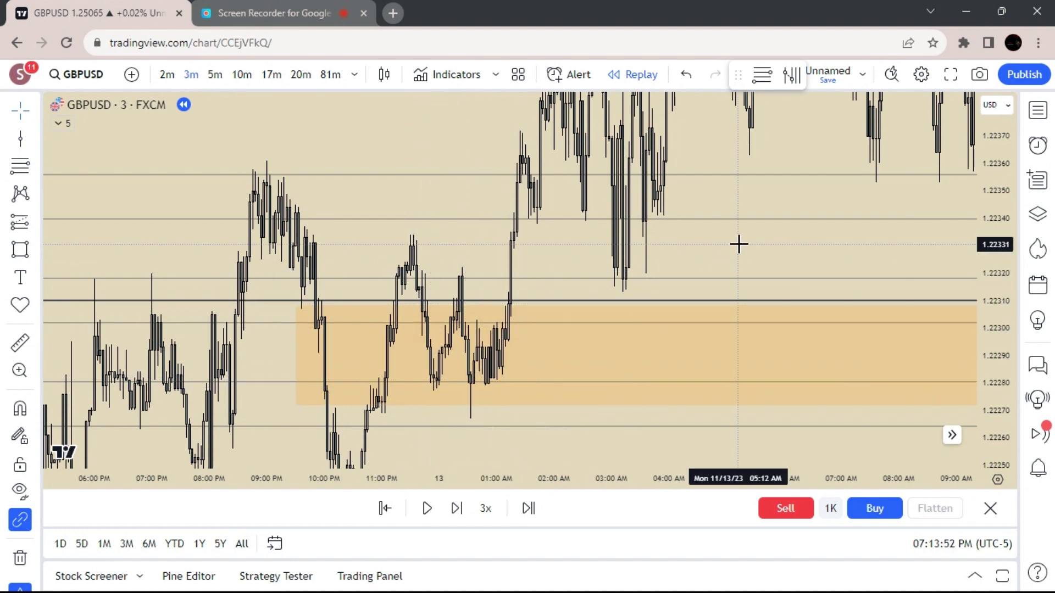
Examine the 3-minute price reaction at the orange zone around 9:48 AM on November 13 and the surrounding swings against the horizontal levels.
{"action": "left_click_drag", "start_coordinate": [737, 242], "coordinate": [455, 417]}
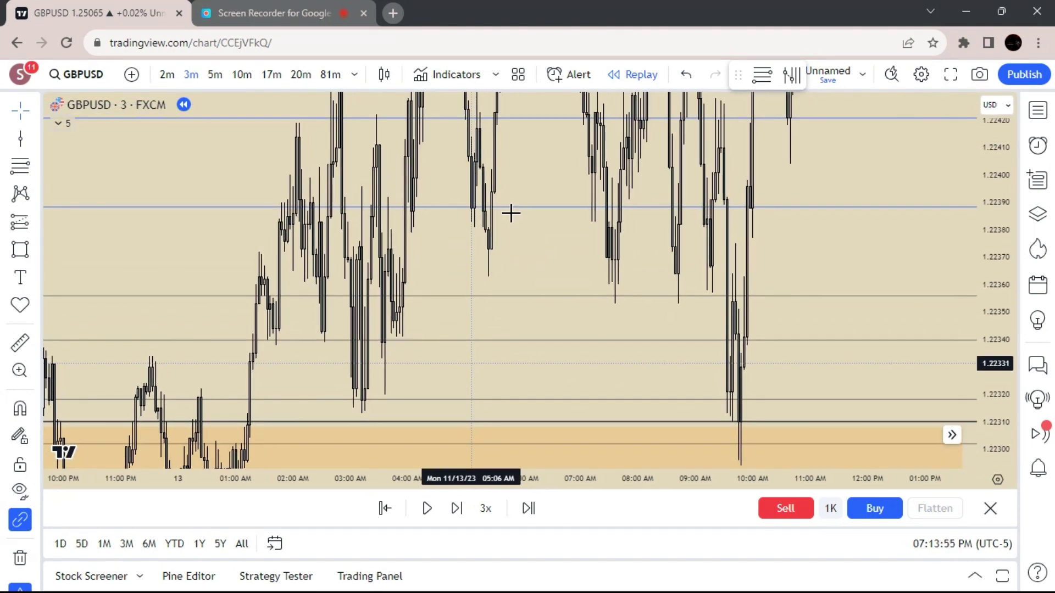
{"action": "left_click_drag", "start_coordinate": [978, 190], "coordinate": [979, 321]}
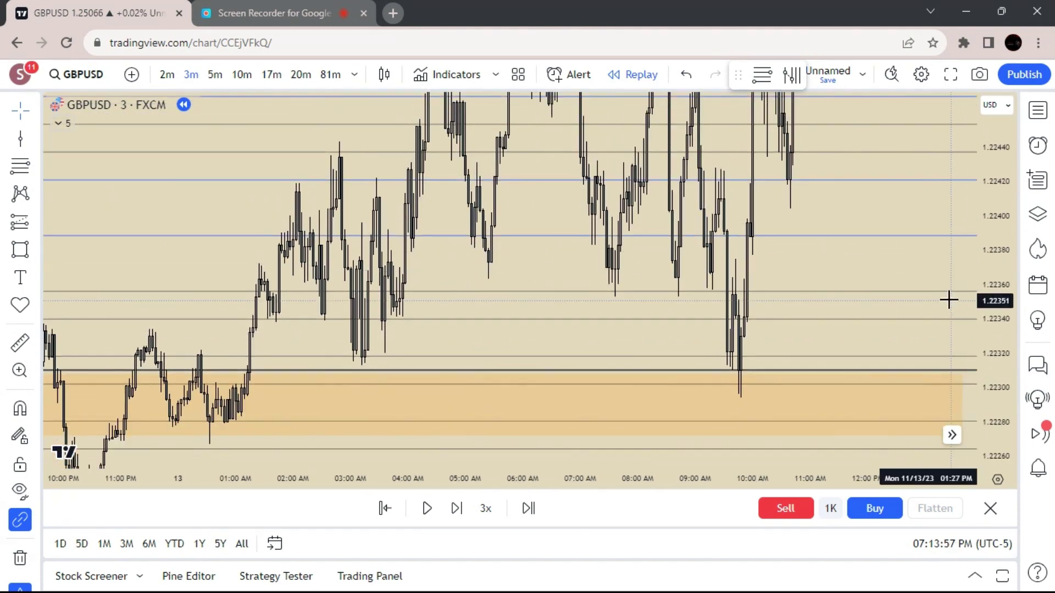
{"action": "scroll", "coordinate": [838, 268], "scroll_direction": "up", "scroll_amount": 3}
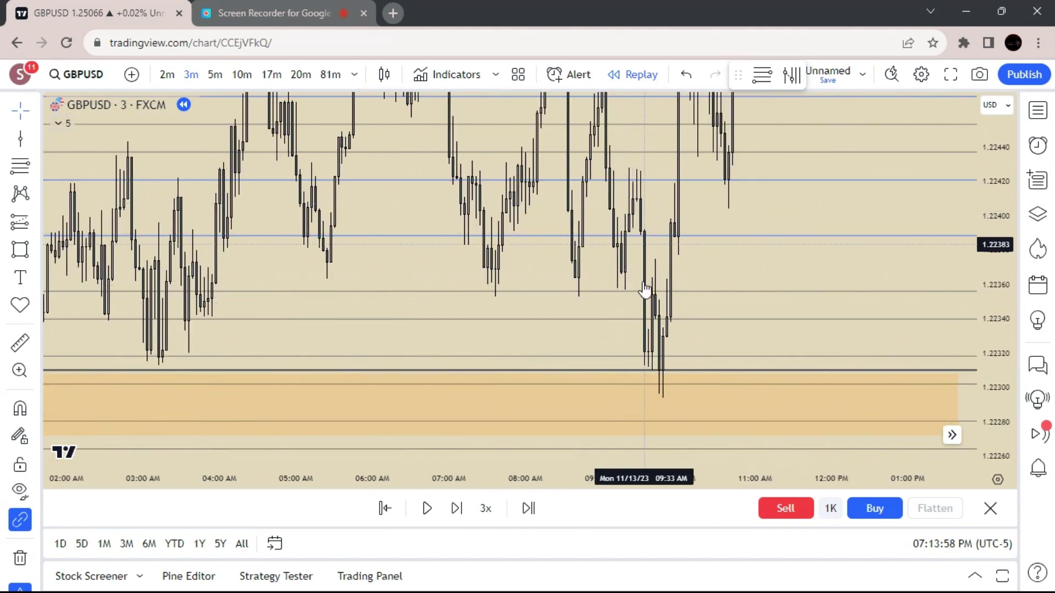
{"action": "left_click_drag", "start_coordinate": [698, 291], "coordinate": [562, 291]}
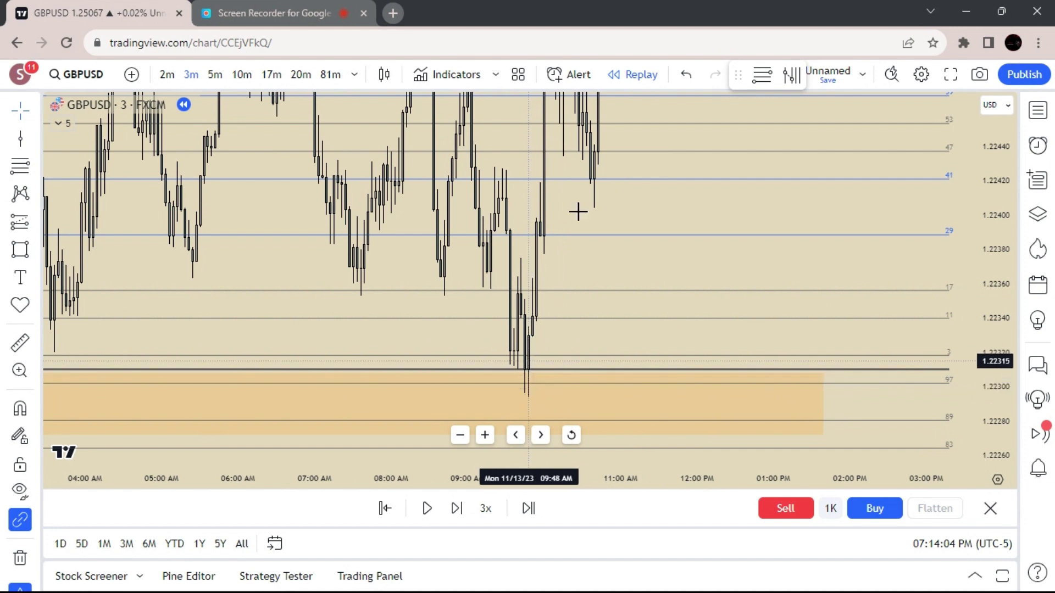
{"action": "left_click_drag", "start_coordinate": [981, 214], "coordinate": [975, 291]}
{"action": "scroll", "coordinate": [886, 197], "scroll_direction": "down", "scroll_amount": 2}
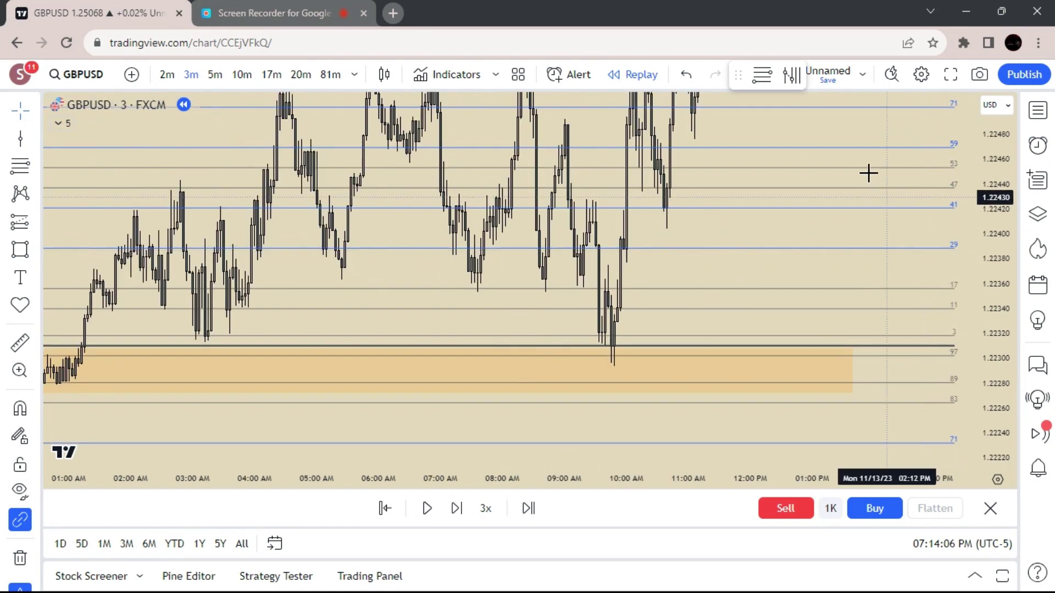
{"action": "left_click_drag", "start_coordinate": [868, 176], "coordinate": [836, 316]}
{"action": "left_click_drag", "start_coordinate": [1001, 134], "coordinate": [976, 287]}
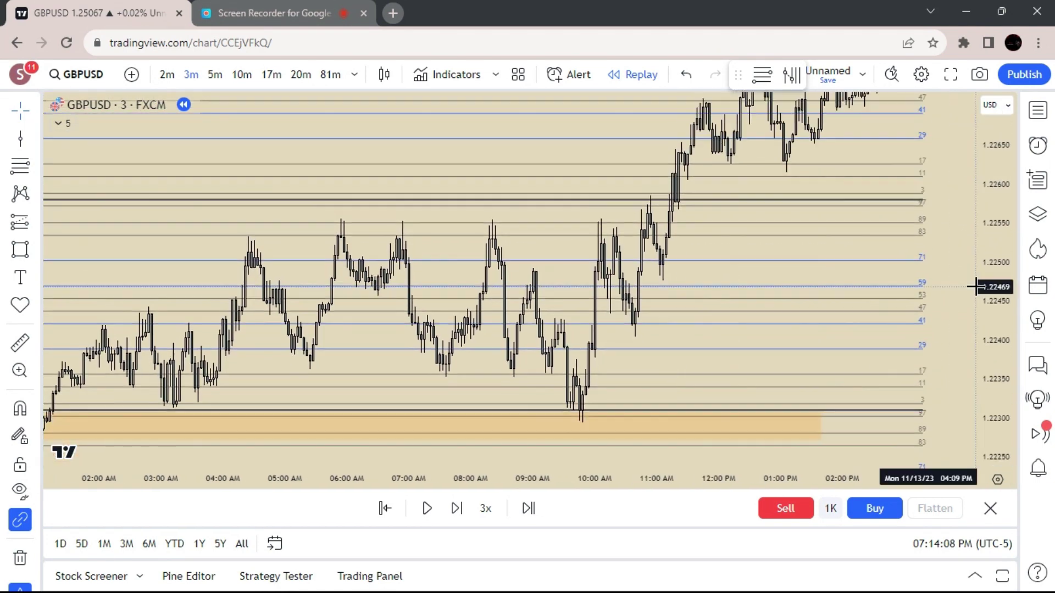
{"action": "scroll", "coordinate": [626, 193], "scroll_direction": "down", "scroll_amount": 2}
{"action": "left_click_drag", "start_coordinate": [414, 219], "coordinate": [679, 171]}
{"action": "scroll", "coordinate": [638, 214], "scroll_direction": "down", "scroll_amount": 3}
{"action": "scroll", "coordinate": [606, 214], "scroll_direction": "up", "scroll_amount": 7}
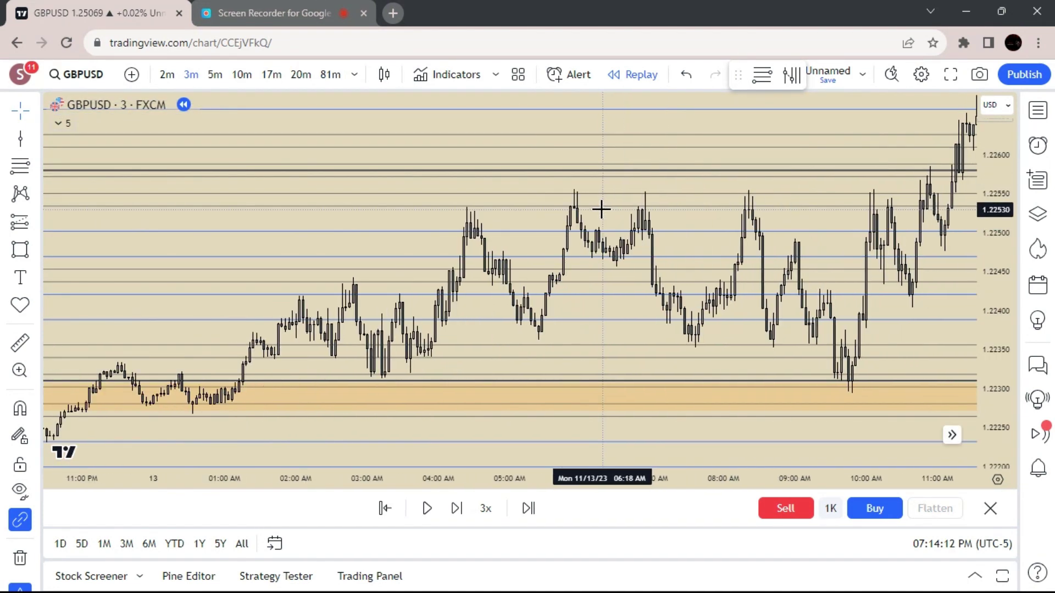